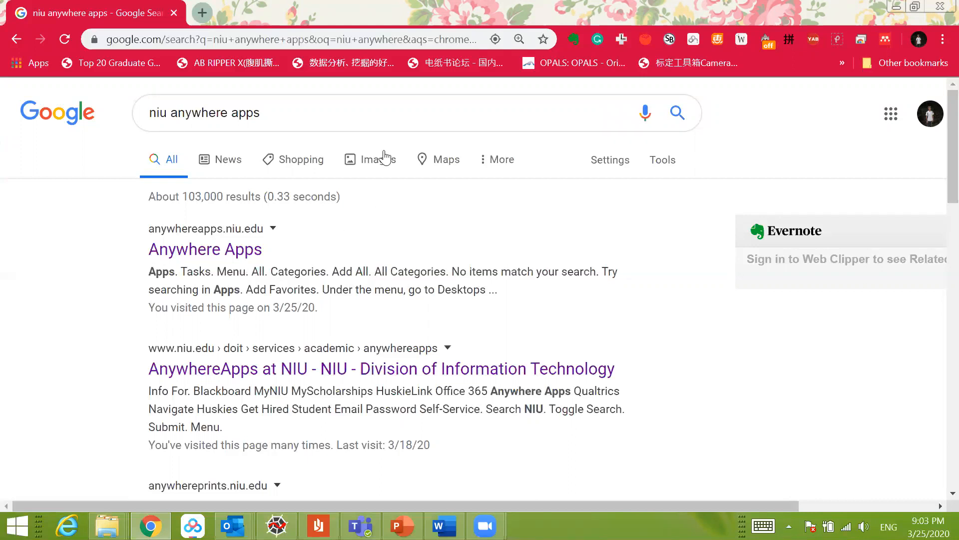
{"action": "left_click_drag", "start_coordinate": [530, 15], "coordinate": [559, 90]}
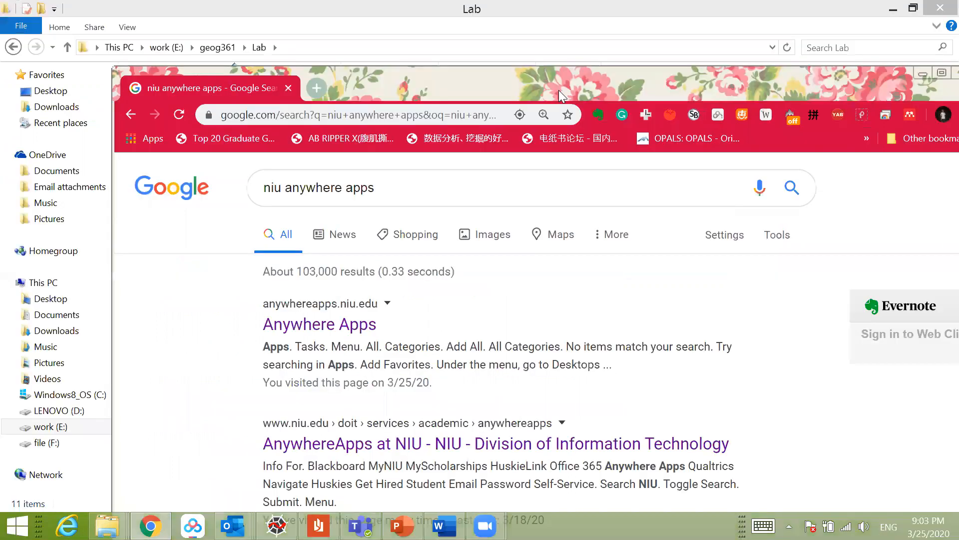
{"action": "double_click", "coordinate": [558, 86]}
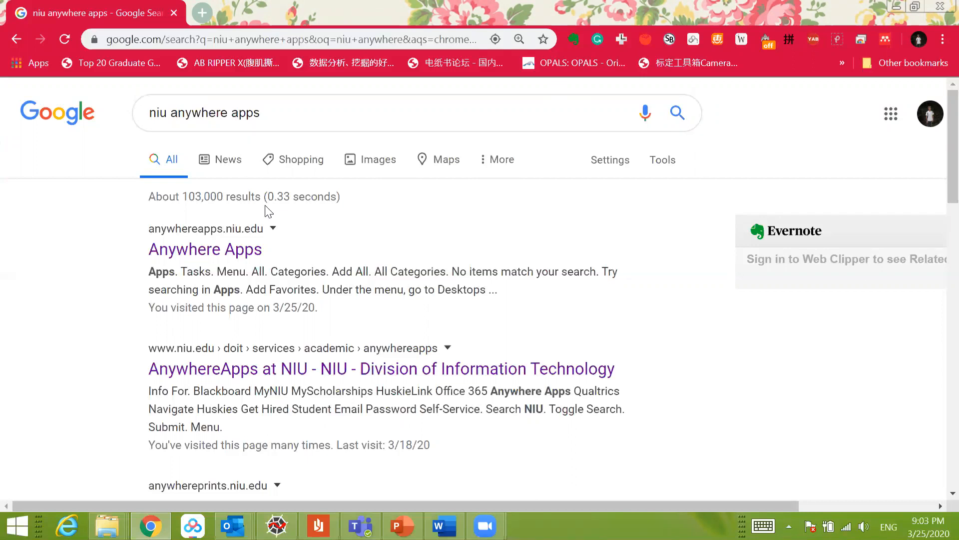
Step: Open the Anywhere Apps search result in a new tab and log on with the prefilled account credentials
{"action": "right_click", "coordinate": [218, 251]}
{"action": "left_click", "coordinate": [269, 263]}
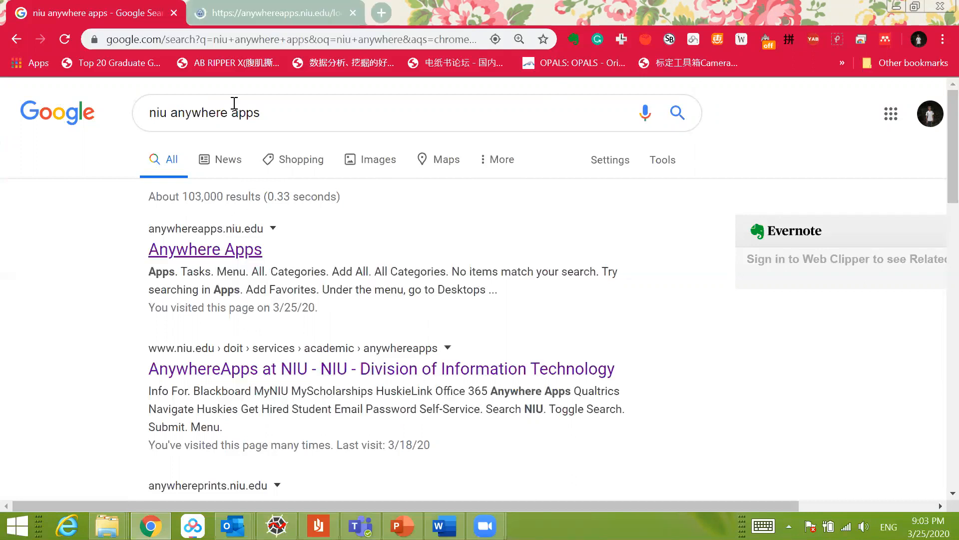
{"action": "key", "text": "ctrl+Tab"}
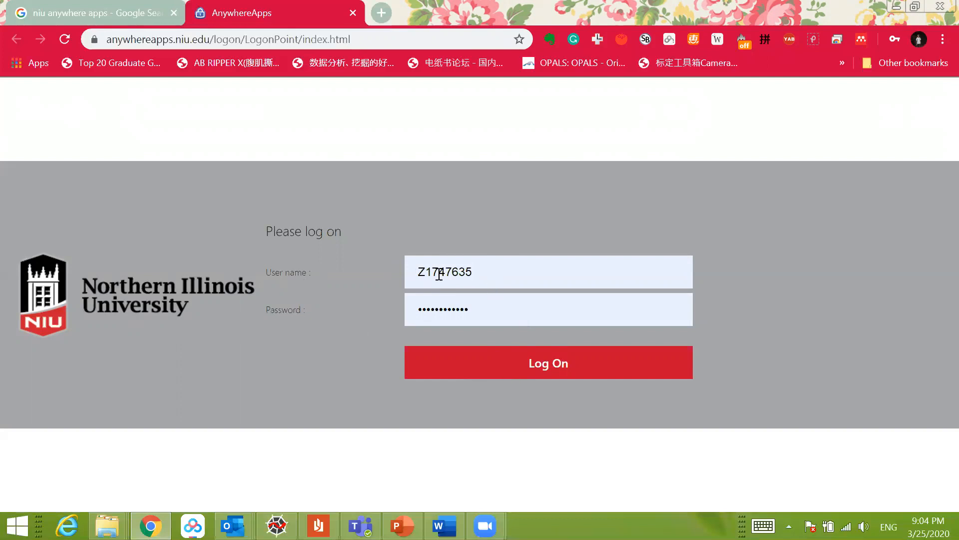
{"action": "left_click", "coordinate": [490, 378]}
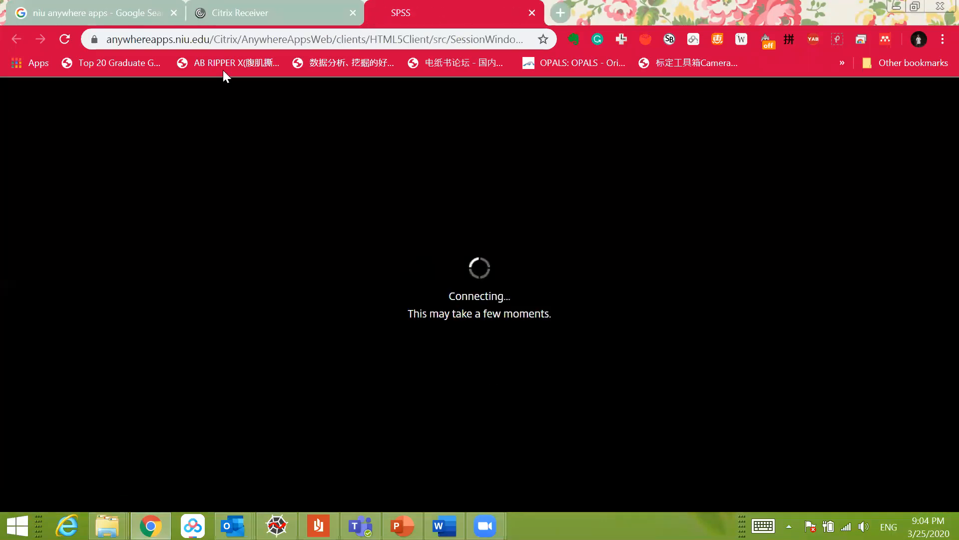
Step: Close the connecting SPSS session tab and confirm leaving the site
{"action": "left_click", "coordinate": [234, 14]}
{"action": "left_click", "coordinate": [532, 13]}
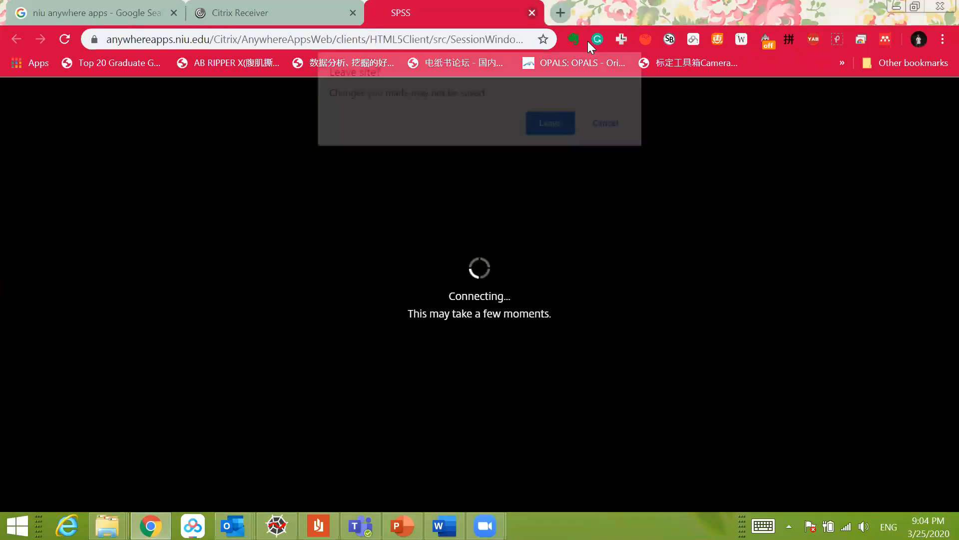
{"action": "left_click", "coordinate": [551, 123]}
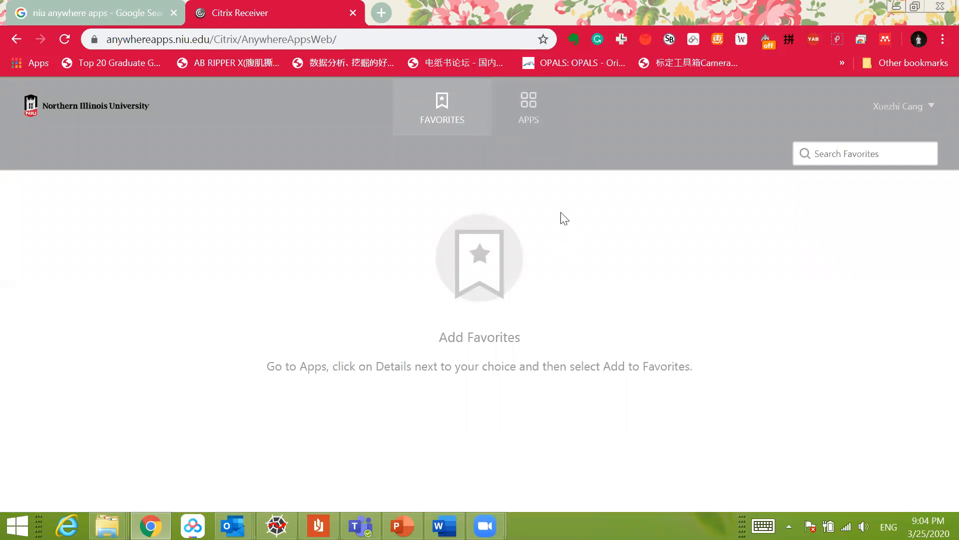
Step: Display all available apps in Citrix Receiver and launch SPSS
{"action": "left_click", "coordinate": [546, 116]}
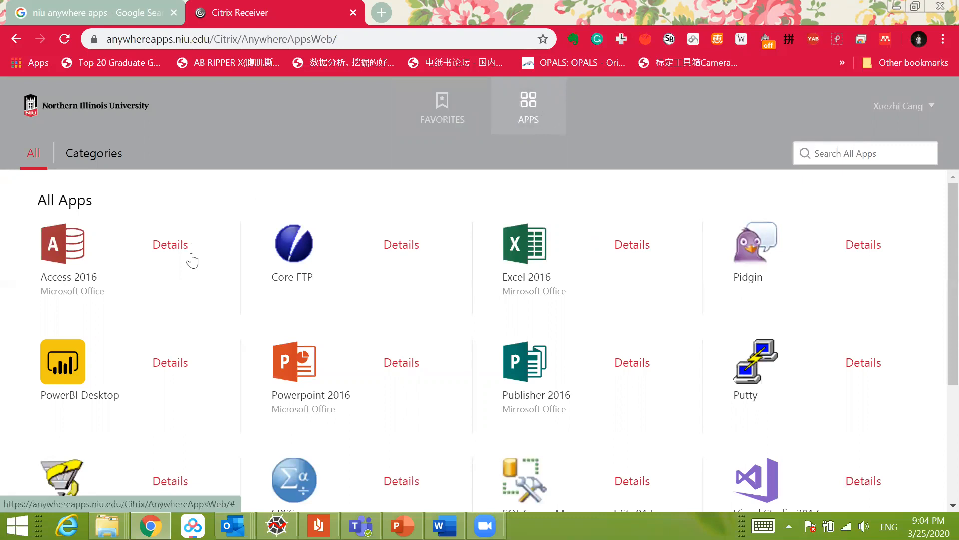
{"action": "scroll", "coordinate": [190, 275], "scroll_direction": "down", "scroll_amount": 1}
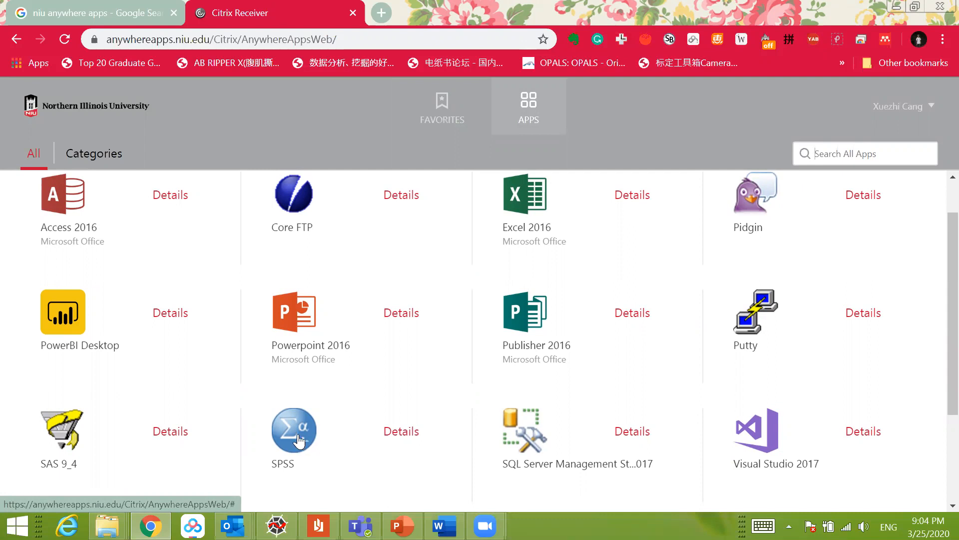
{"action": "left_click", "coordinate": [299, 438]}
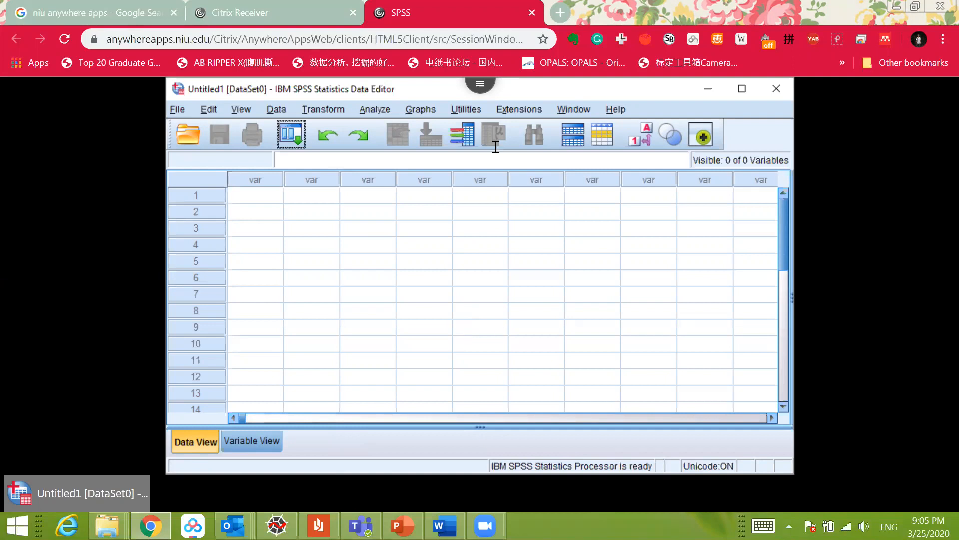
Step: Close the running SPSS session, confirm leaving the site, and maximize the browser window
{"action": "double_click", "coordinate": [657, 8]}
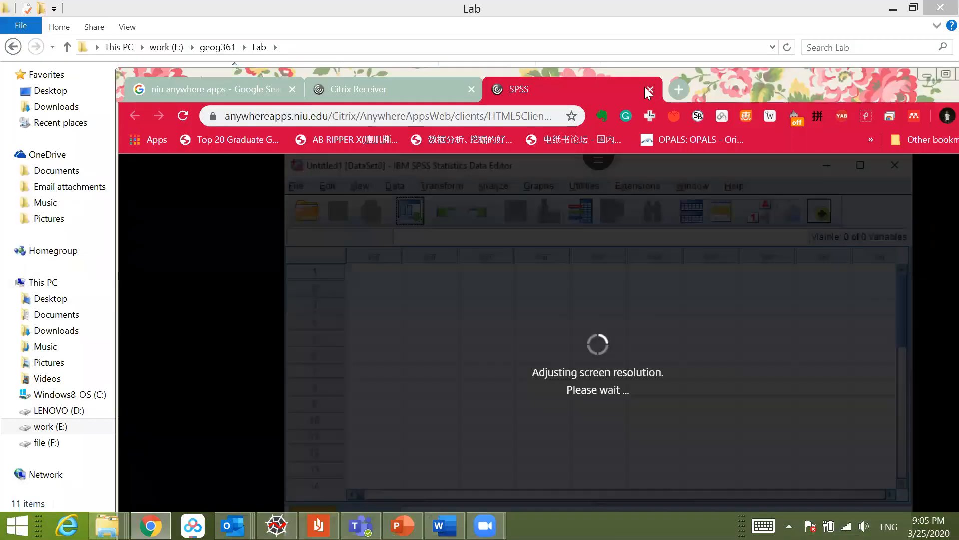
{"action": "left_click", "coordinate": [650, 90]}
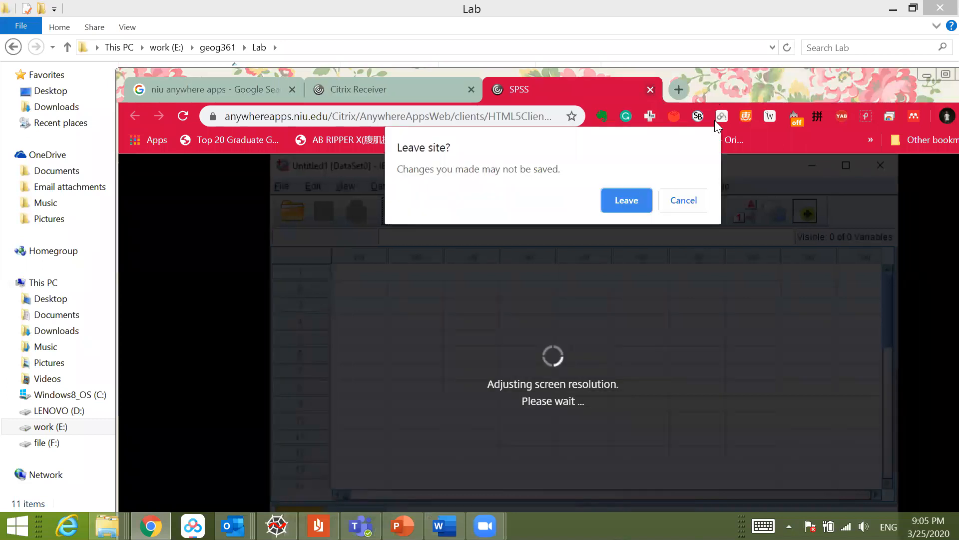
{"action": "left_click", "coordinate": [635, 201]}
{"action": "double_click", "coordinate": [728, 99]}
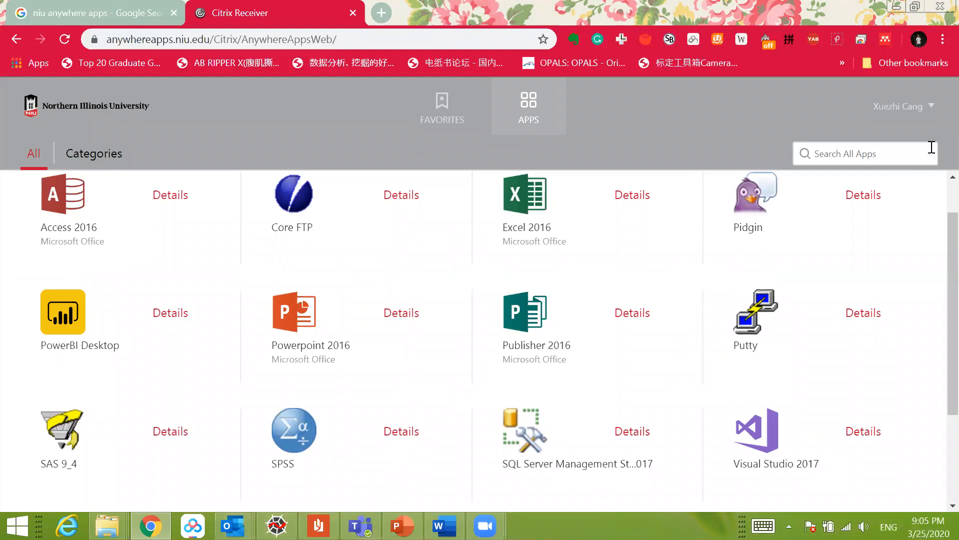
Step: Change the Citrix Receiver to the light browser version and close the extra Citrix Receiver tab
{"action": "left_click", "coordinate": [922, 106]}
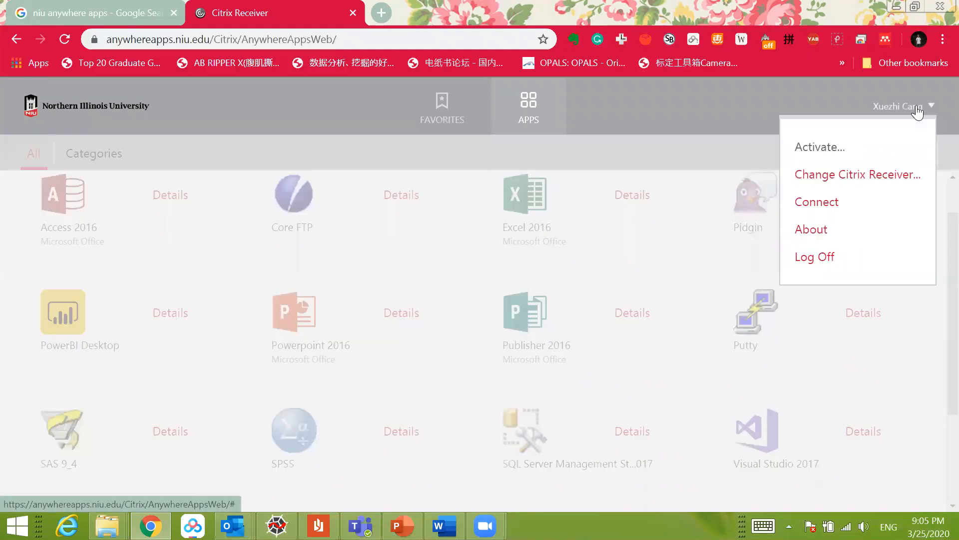
{"action": "left_click", "coordinate": [865, 179]}
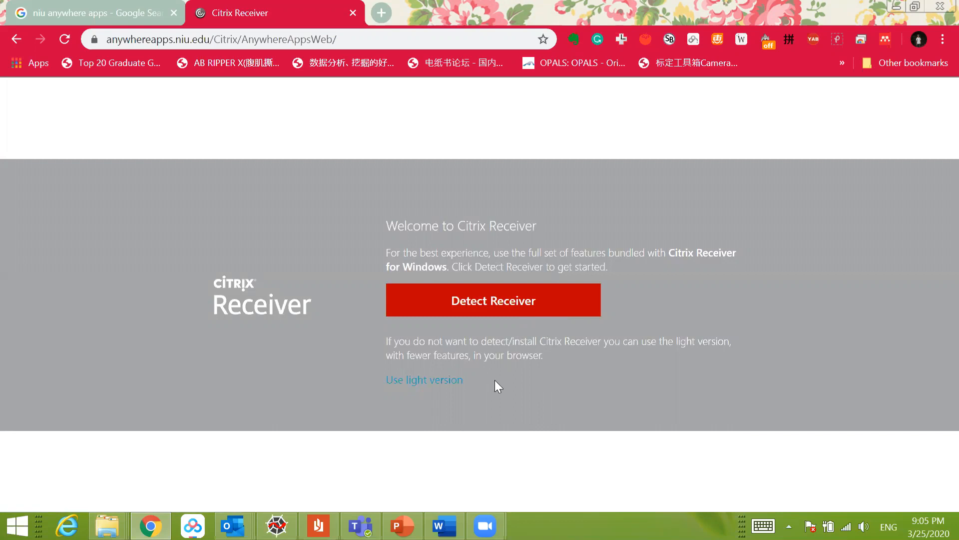
{"action": "left_click", "coordinate": [440, 388]}
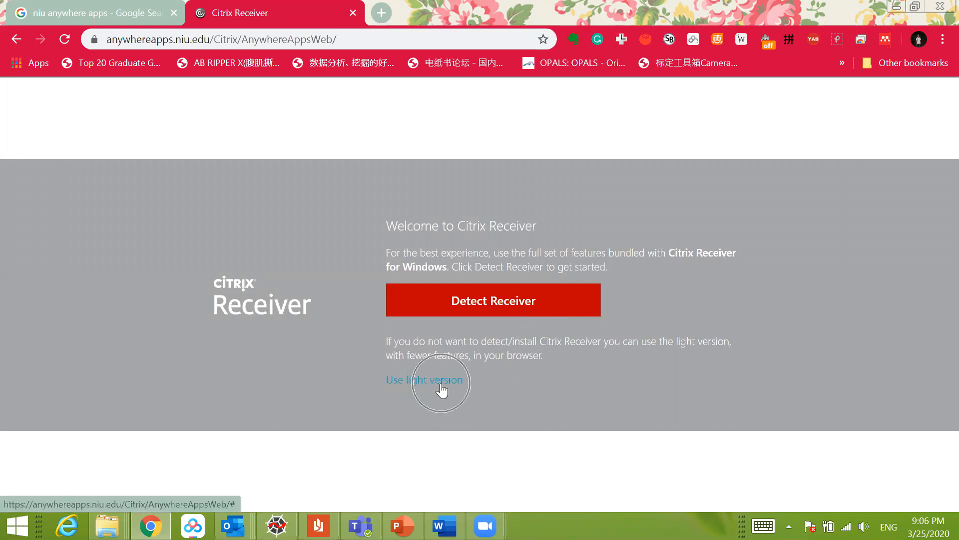
{"action": "right_click", "coordinate": [442, 380]}
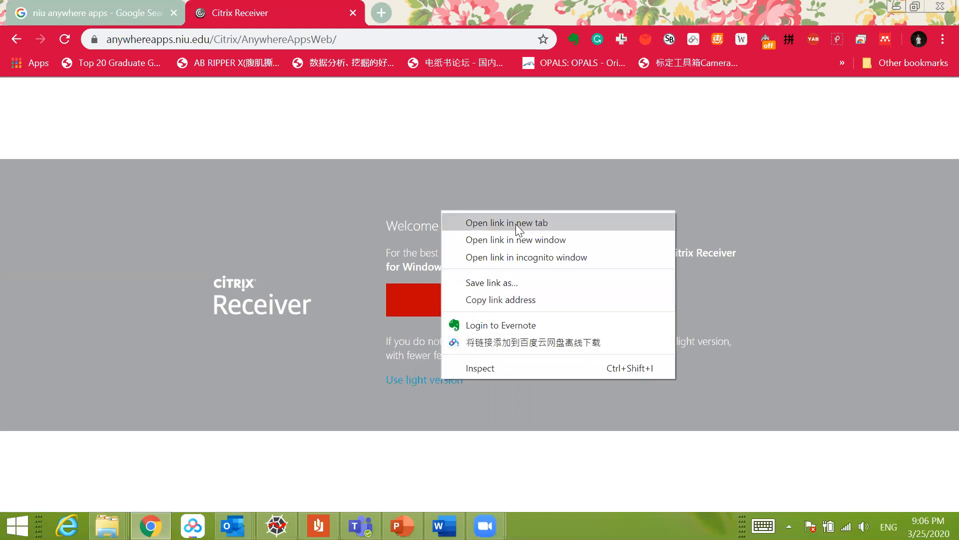
{"action": "left_click", "coordinate": [515, 189]}
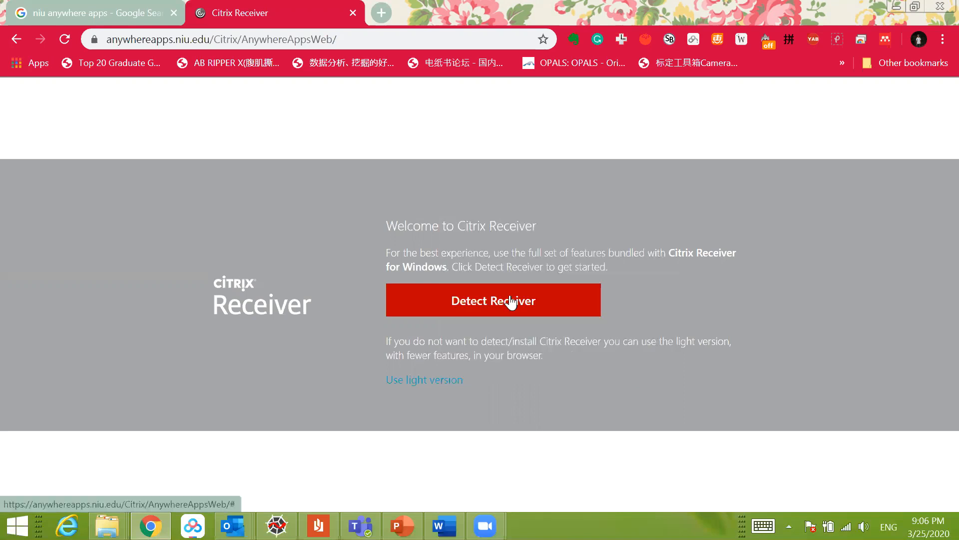
{"action": "right_click", "coordinate": [442, 385]}
{"action": "left_click", "coordinate": [535, 218]}
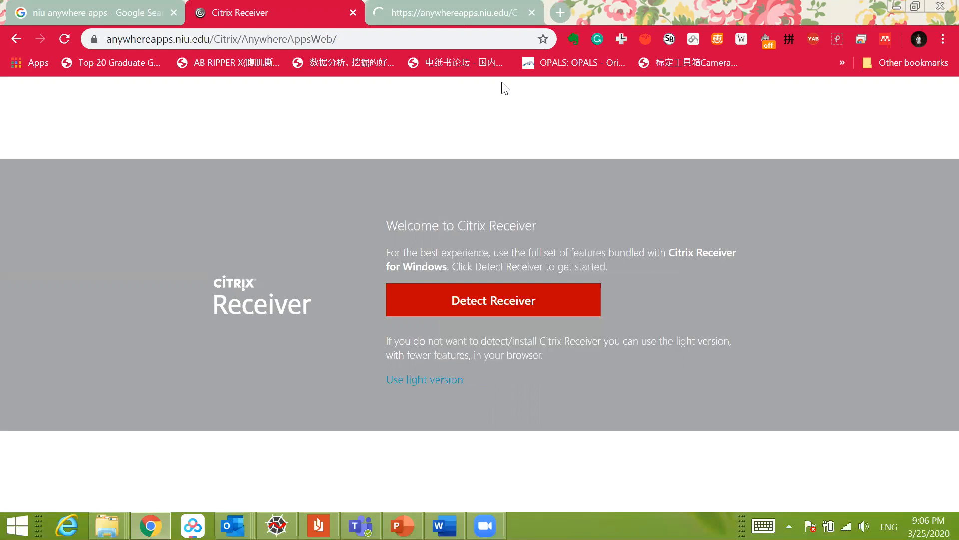
{"action": "left_click", "coordinate": [426, 379]}
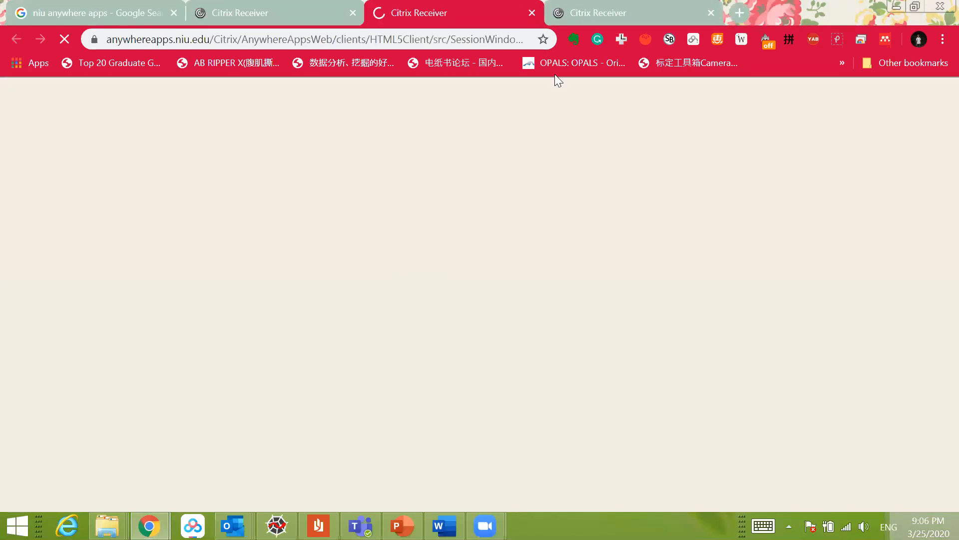
{"action": "left_click", "coordinate": [710, 14]}
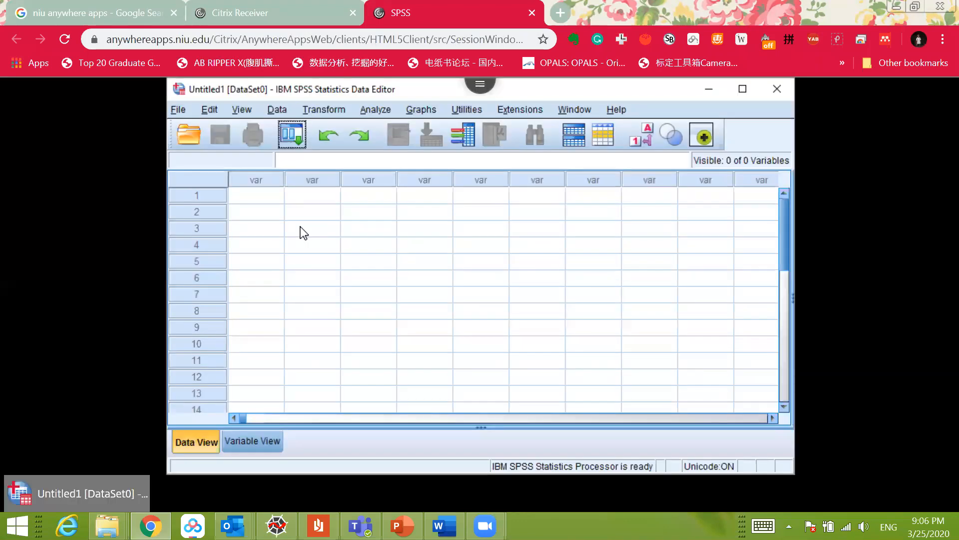
Step: Select a block of empty data cells, reduce the selection to one cell in row 8, and reposition the Data Editor window
{"action": "left_click_drag", "start_coordinate": [412, 310], "coordinate": [619, 310]}
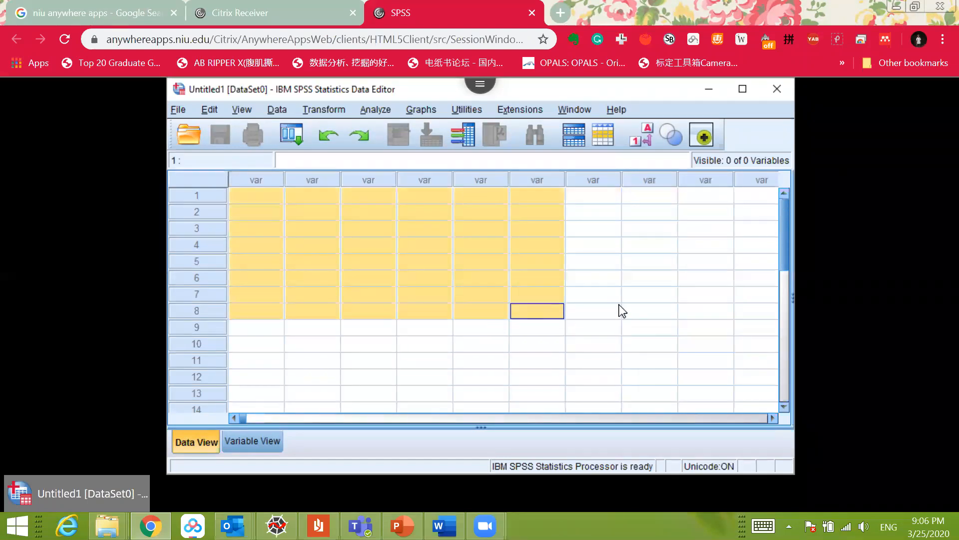
{"action": "left_click", "coordinate": [619, 310]}
{"action": "left_click_drag", "start_coordinate": [559, 92], "coordinate": [601, 111]}
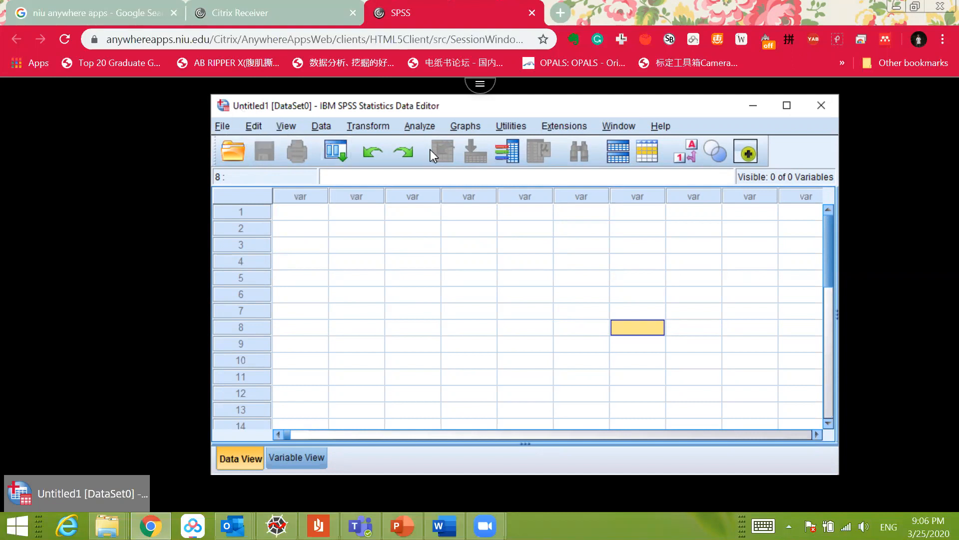
Step: Start a file upload to the remote SPSS session and browse to the Lab 1 folder
{"action": "left_click", "coordinate": [481, 93]}
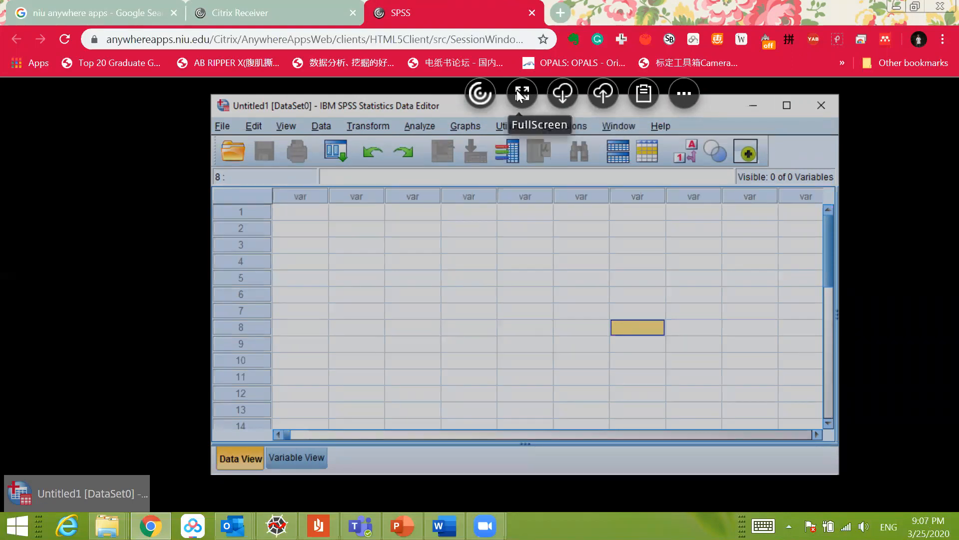
{"action": "left_click", "coordinate": [606, 93]}
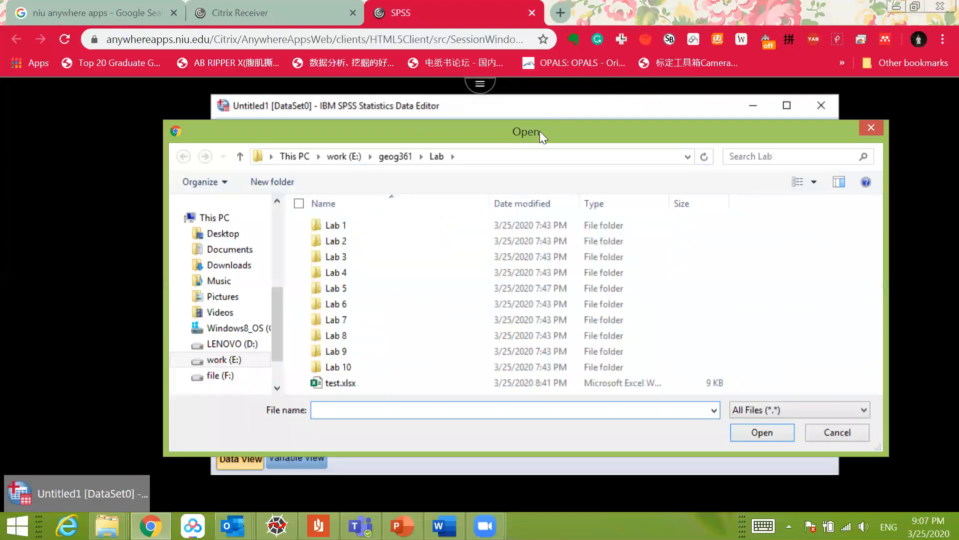
{"action": "left_click_drag", "start_coordinate": [540, 130], "coordinate": [644, 144]}
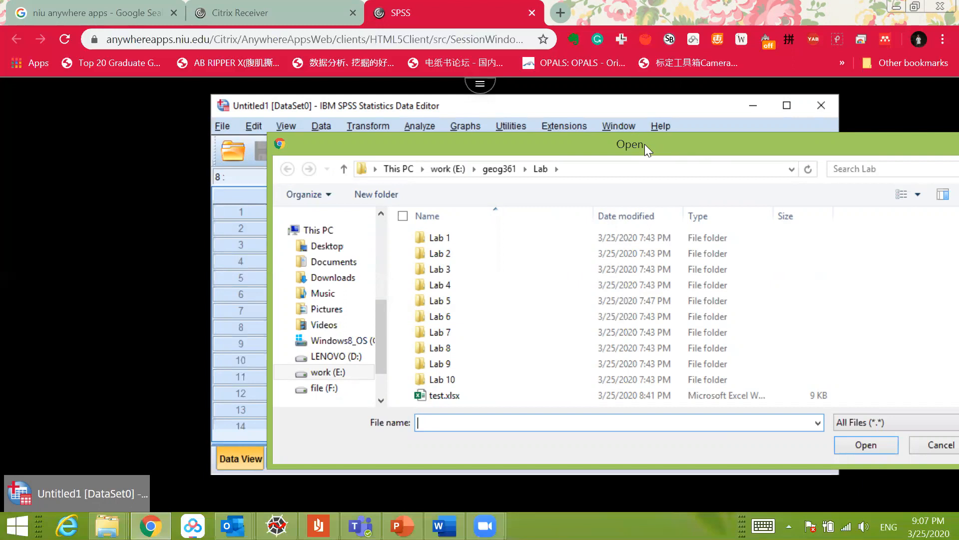
{"action": "left_click_drag", "start_coordinate": [645, 144], "coordinate": [611, 144]}
{"action": "double_click", "coordinate": [417, 236]}
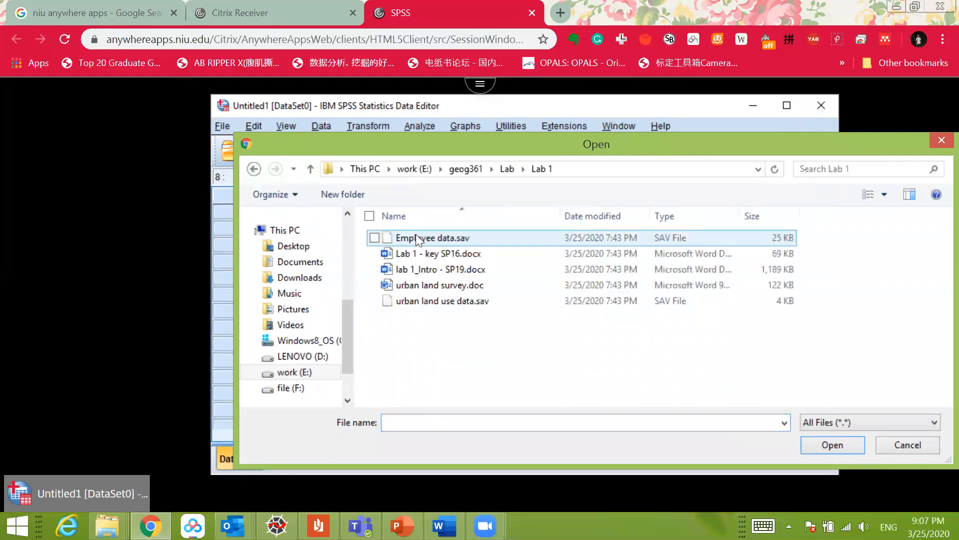
Step: Choose urban land use data.sav from the Lab 1 folder as the file to upload
{"action": "left_click", "coordinate": [455, 300]}
{"action": "left_click", "coordinate": [453, 237]}
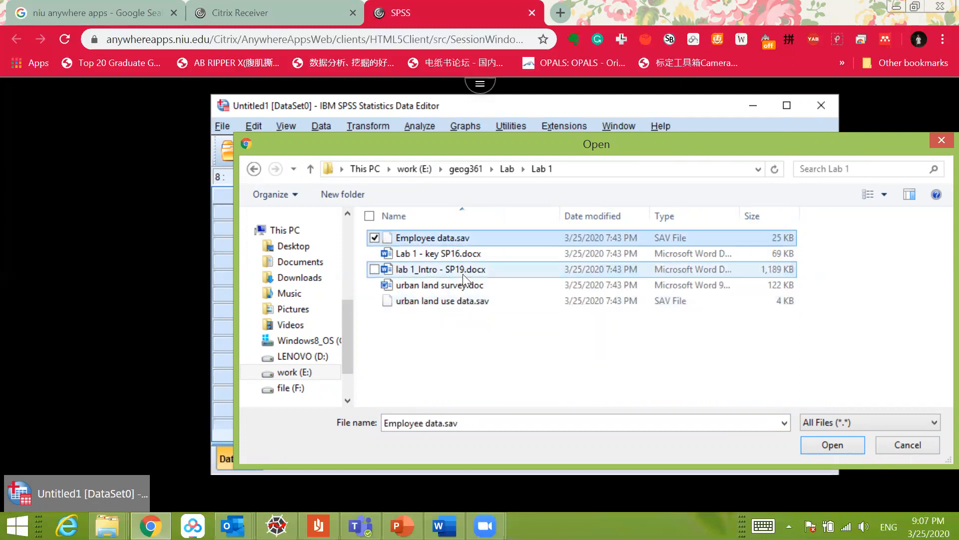
{"action": "left_click", "coordinate": [438, 299]}
{"action": "left_click", "coordinate": [515, 236]}
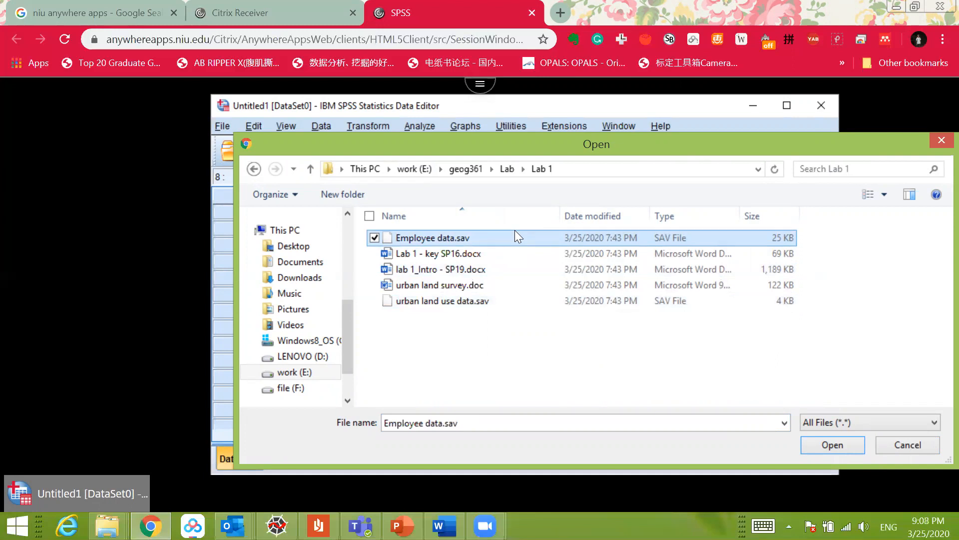
{"action": "left_click", "coordinate": [476, 301]}
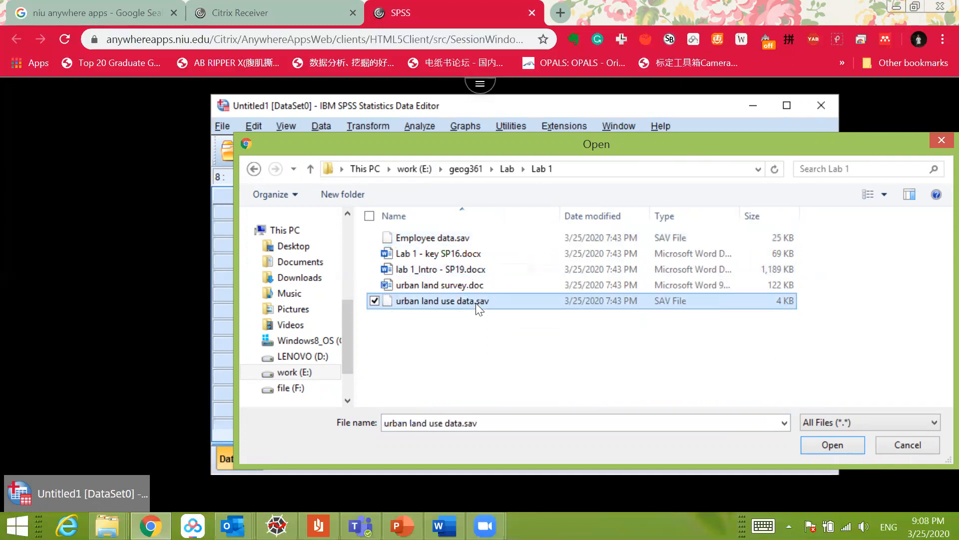
{"action": "left_click", "coordinate": [467, 235]}
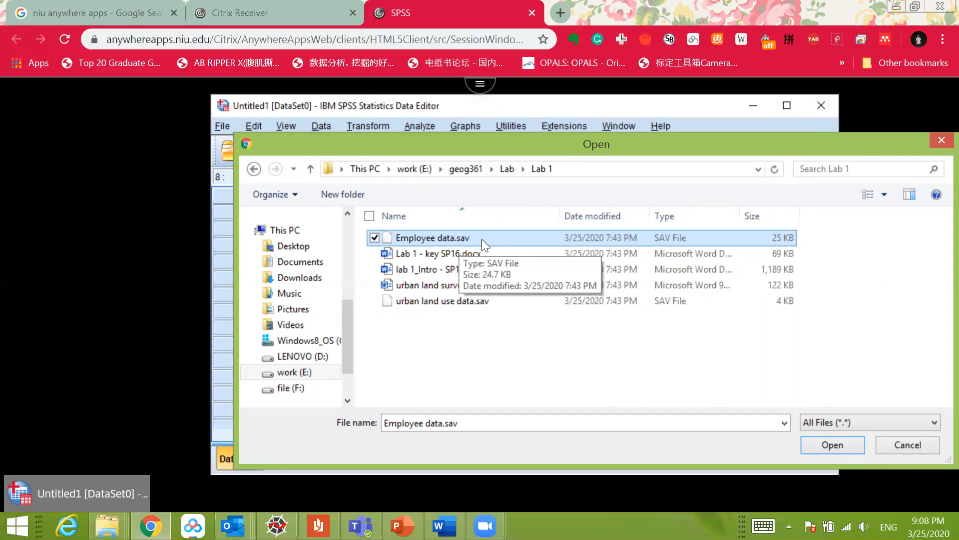
{"action": "left_click", "coordinate": [480, 300]}
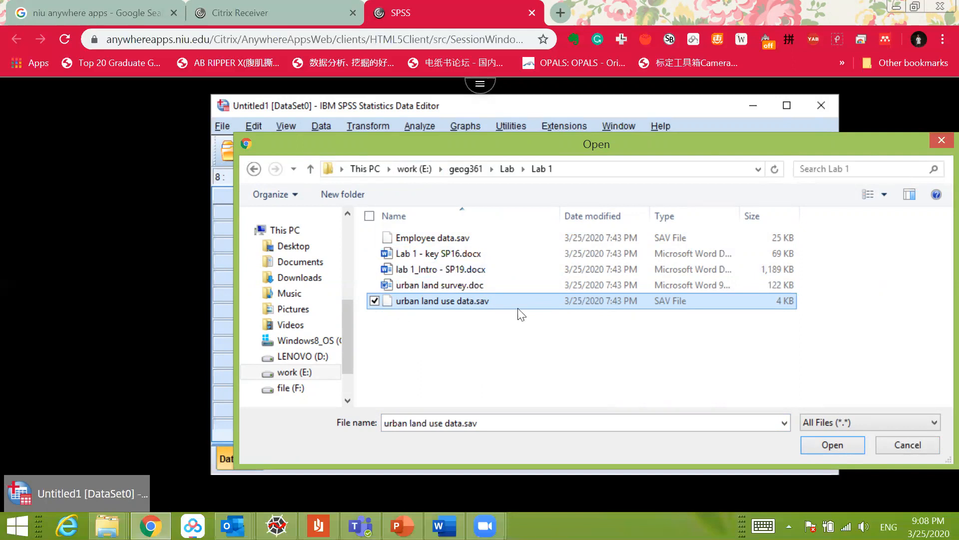
{"action": "left_click", "coordinate": [825, 442]}
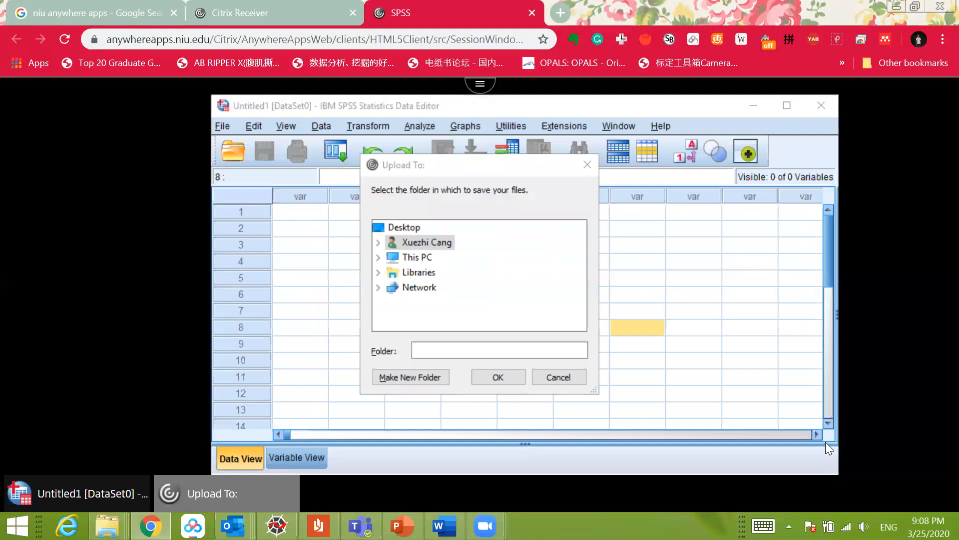
Step: Save the uploaded file to the H: network drive listed under This PC
{"action": "left_click_drag", "start_coordinate": [428, 224], "coordinate": [467, 239]}
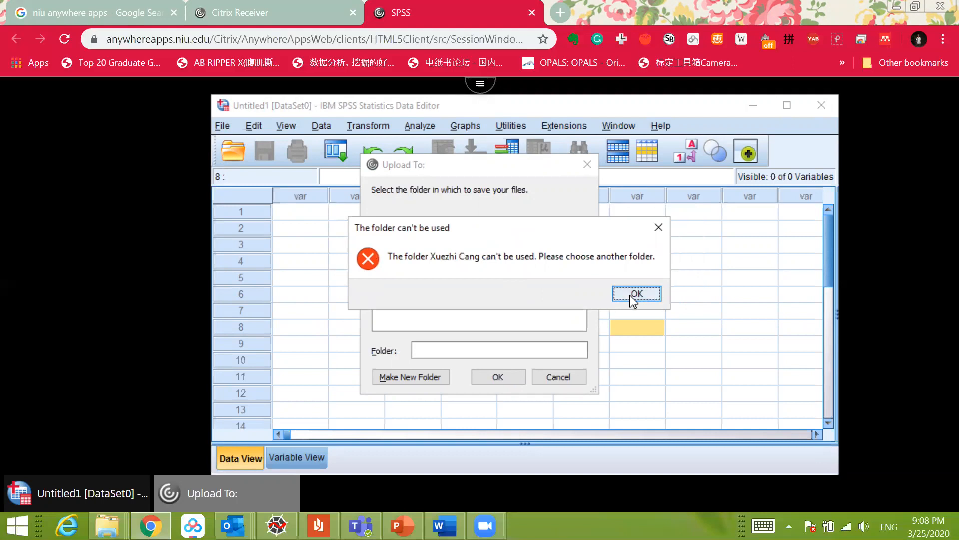
{"action": "left_click", "coordinate": [630, 295]}
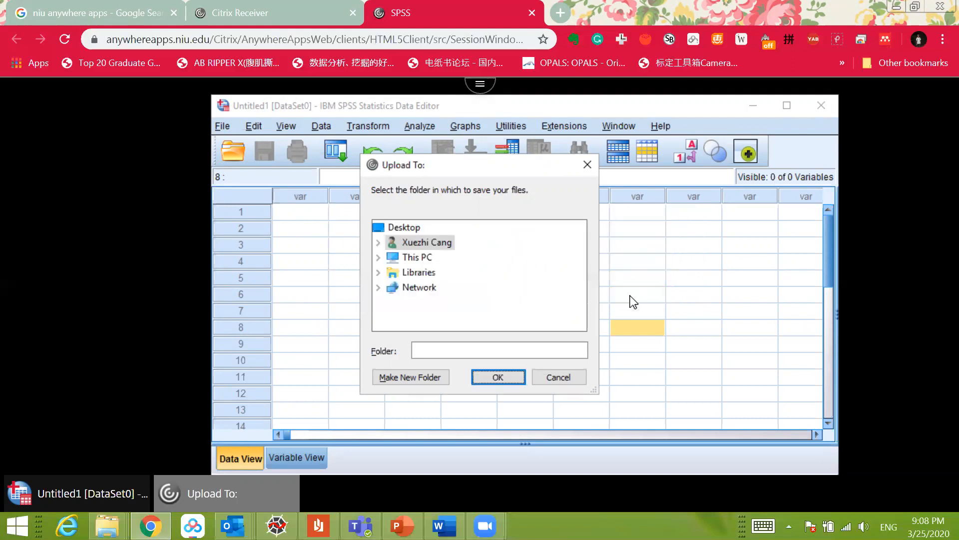
{"action": "left_click", "coordinate": [379, 258]}
{"action": "scroll", "coordinate": [456, 283], "scroll_direction": "down", "scroll_amount": 2}
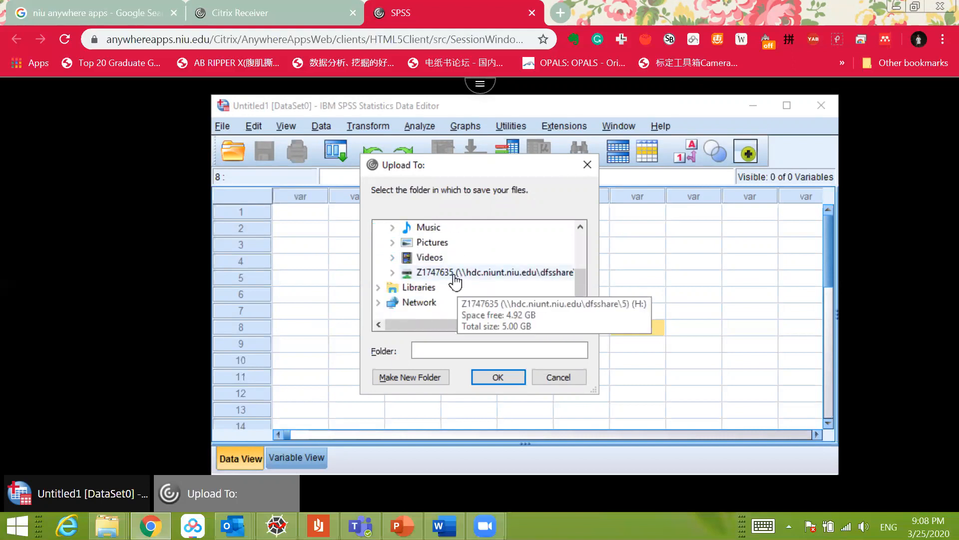
{"action": "left_click", "coordinate": [421, 272]}
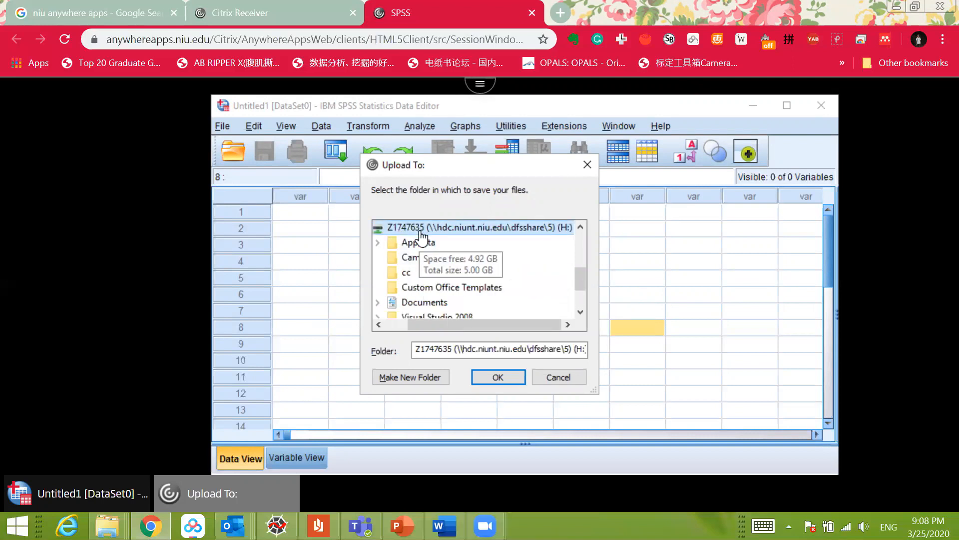
{"action": "left_click", "coordinate": [499, 377]}
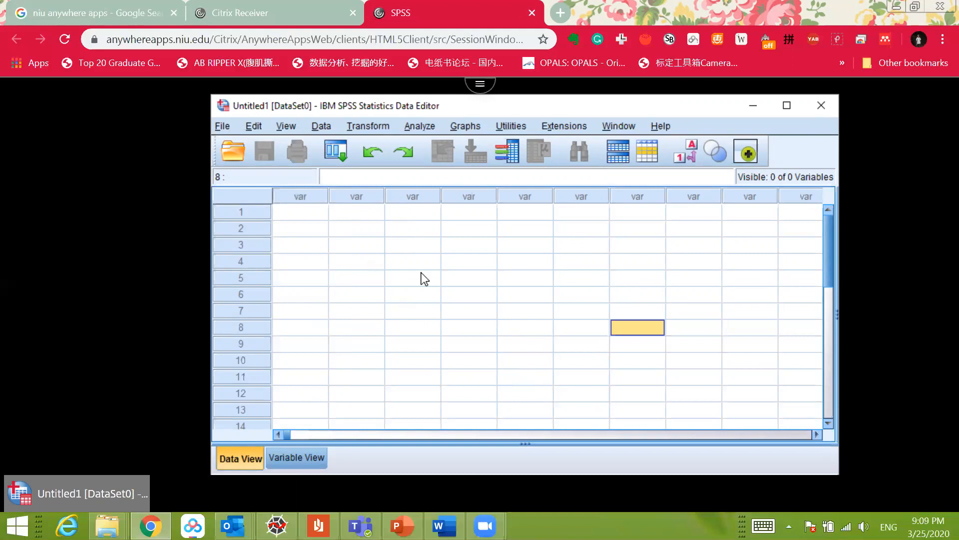
{"action": "left_click", "coordinate": [221, 124]}
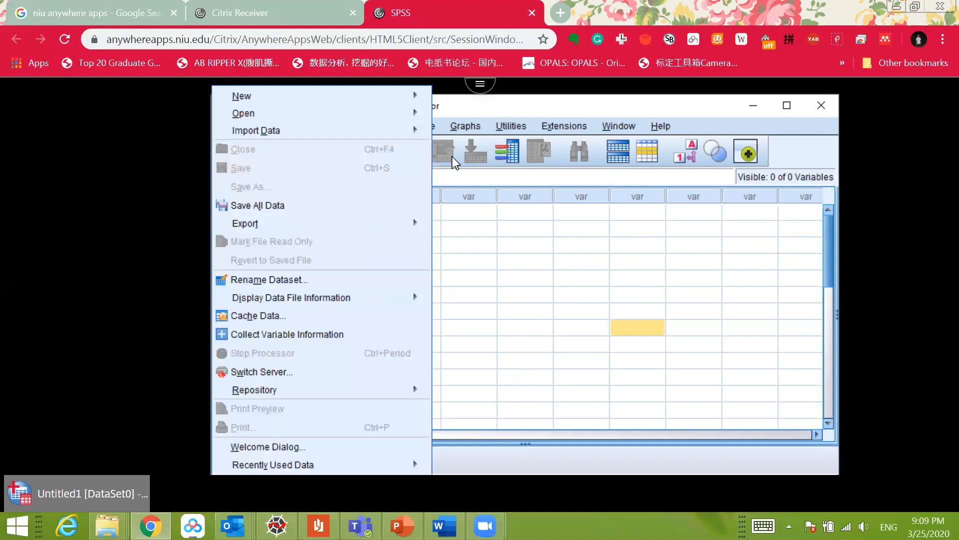
{"action": "left_click", "coordinate": [549, 236]}
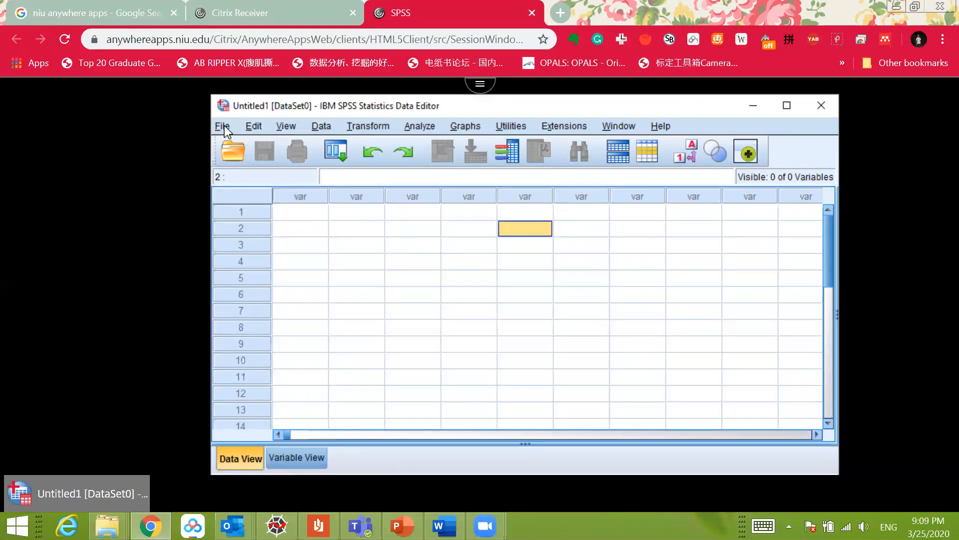
{"action": "key", "text": "ctrl"}
{"action": "key", "text": "ctrl"}
{"action": "key", "text": "ctrl"}
{"action": "key", "text": "ctrl"}
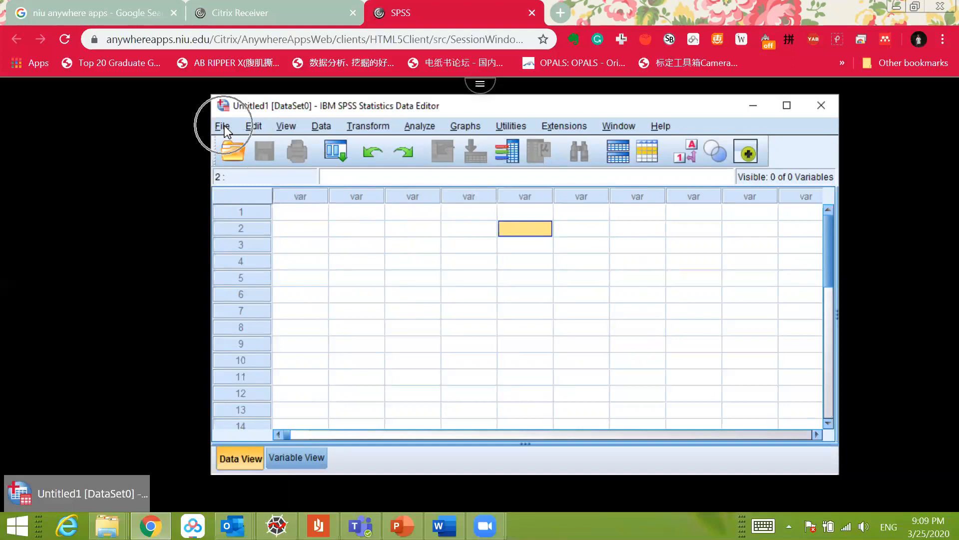
Step: Open the data file urban land use data.sav from the H: network drive
{"action": "left_click", "coordinate": [223, 127]}
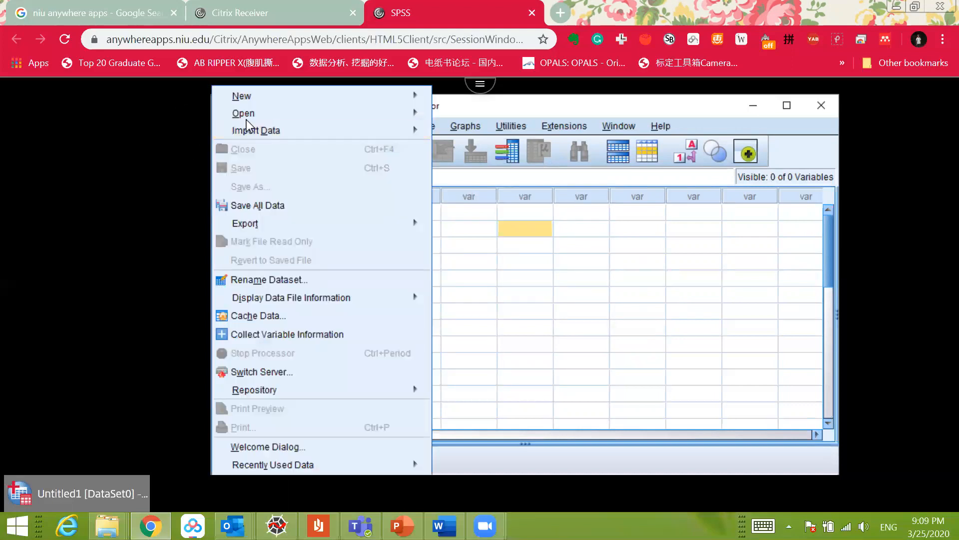
{"action": "mouse_move", "coordinate": [251, 116]}
{"action": "key", "text": "ctrl"}
{"action": "key", "text": "ctrl"}
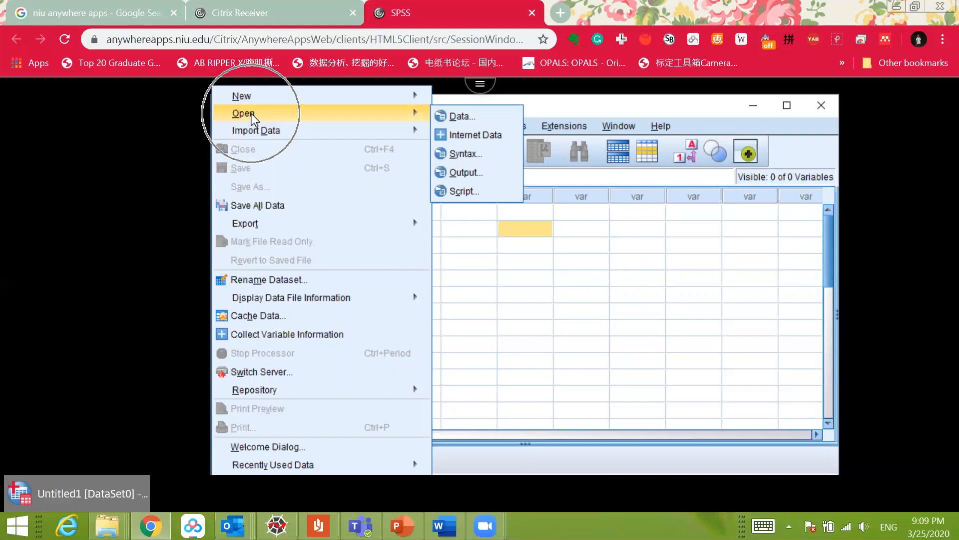
{"action": "key", "text": "ctrl"}
{"action": "key", "text": "ctrl"}
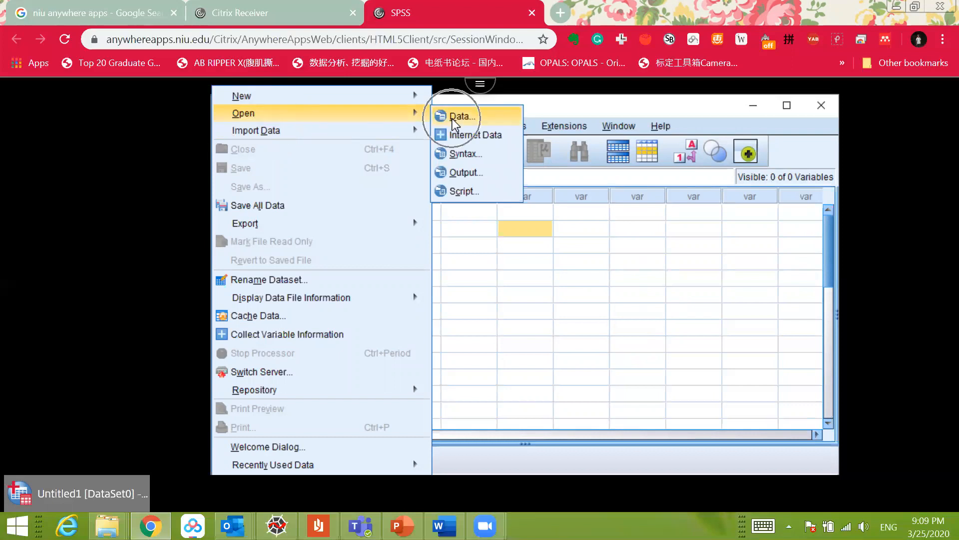
{"action": "left_click", "coordinate": [452, 118]}
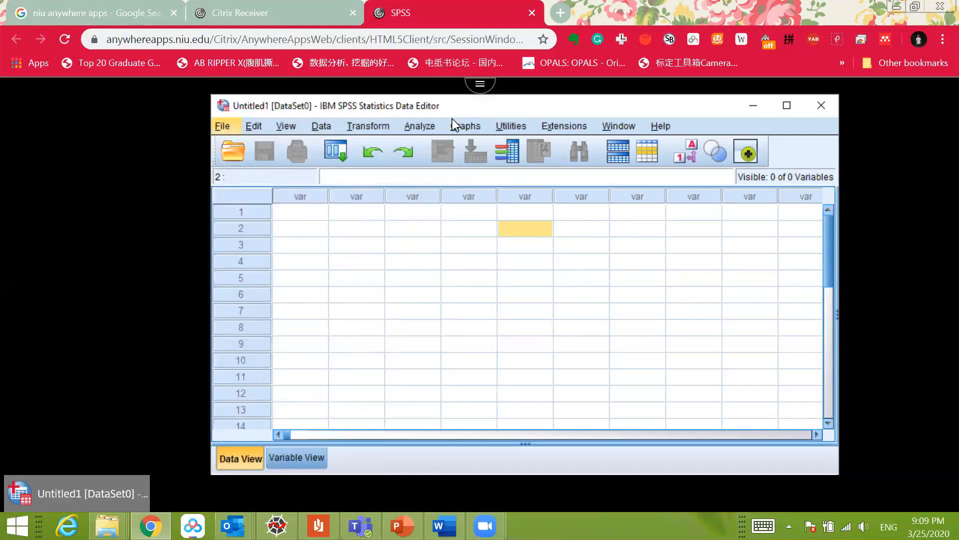
{"action": "left_click", "coordinate": [451, 185]}
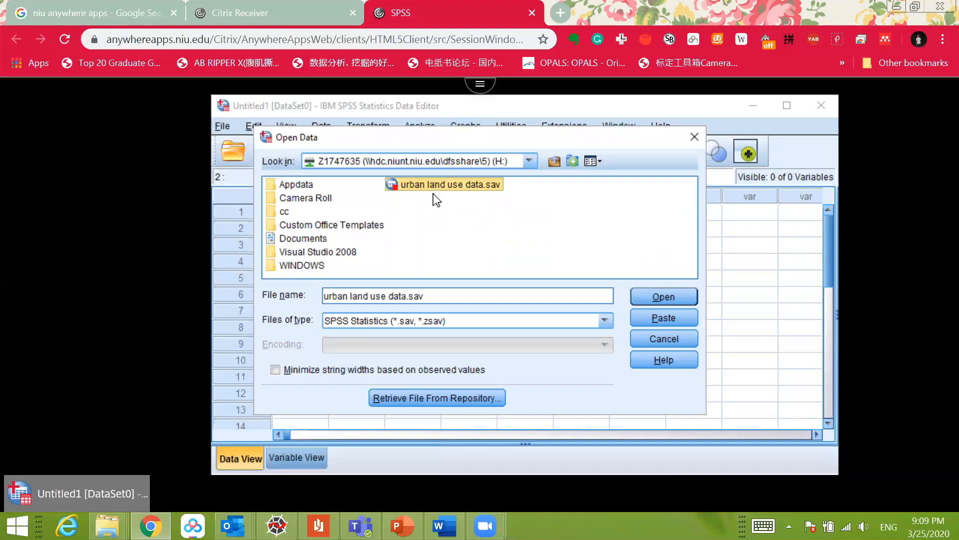
{"action": "left_click", "coordinate": [670, 297]}
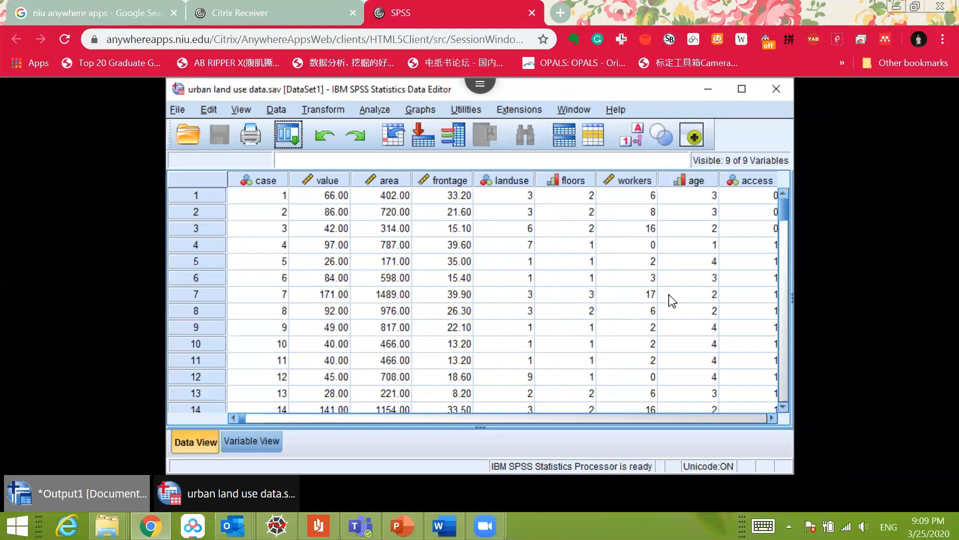
Step: Look through the rows and variables of the urban land use dataset and the available analysis procedures
{"action": "left_click_drag", "start_coordinate": [243, 418], "coordinate": [574, 424]}
{"action": "left_click_drag", "start_coordinate": [468, 426], "coordinate": [215, 409]}
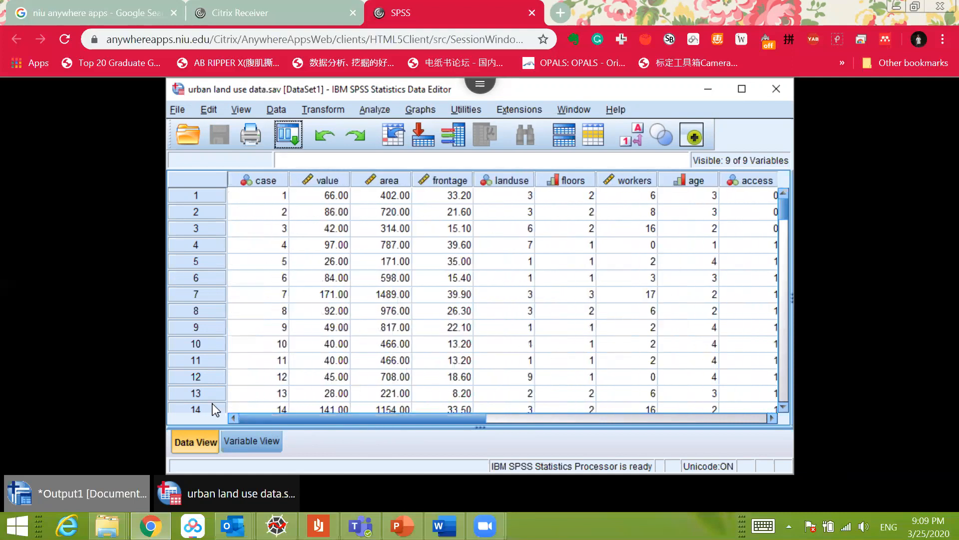
{"action": "scroll", "coordinate": [380, 299], "scroll_direction": "down", "scroll_amount": 6}
{"action": "scroll", "coordinate": [380, 298], "scroll_direction": "down", "scroll_amount": 15}
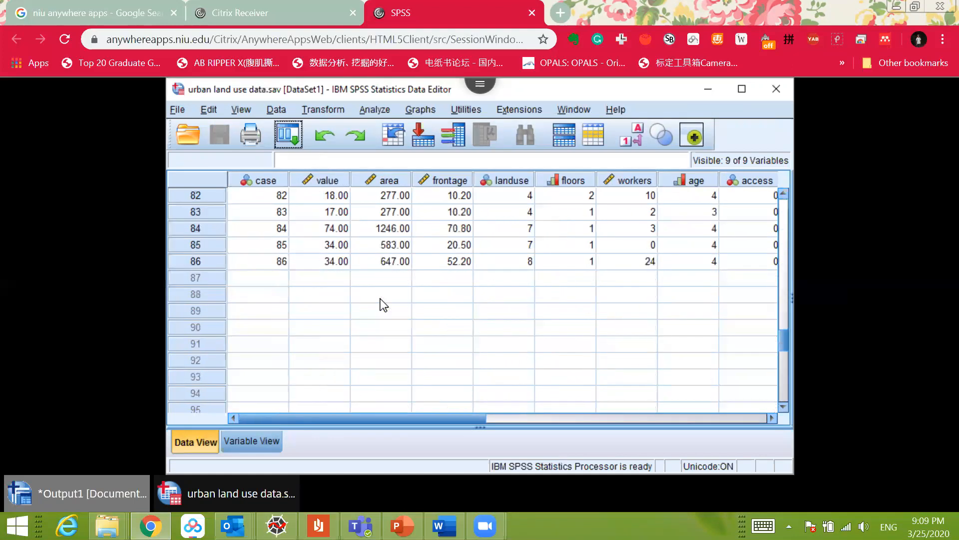
{"action": "scroll", "coordinate": [380, 299], "scroll_direction": "up", "scroll_amount": 19}
{"action": "left_click", "coordinate": [388, 111]}
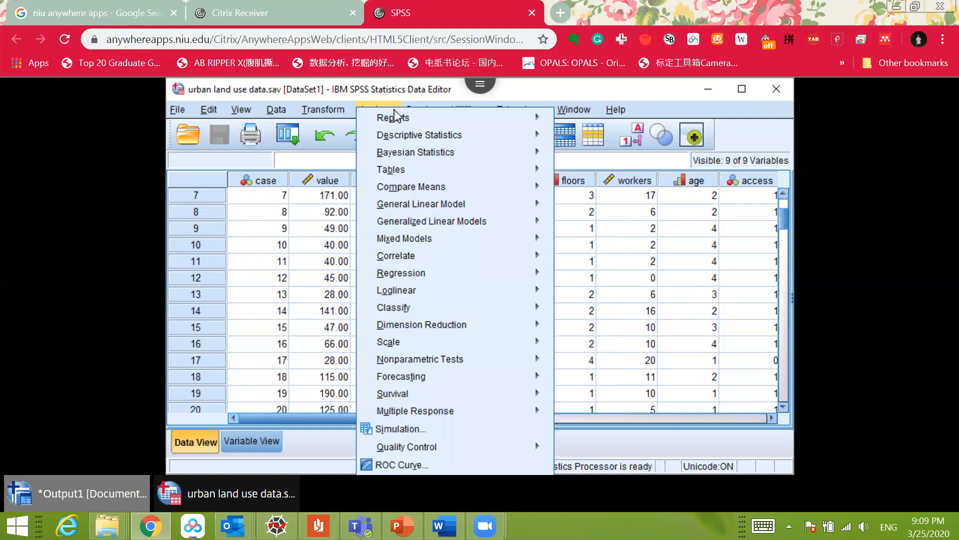
{"action": "left_click", "coordinate": [415, 108]}
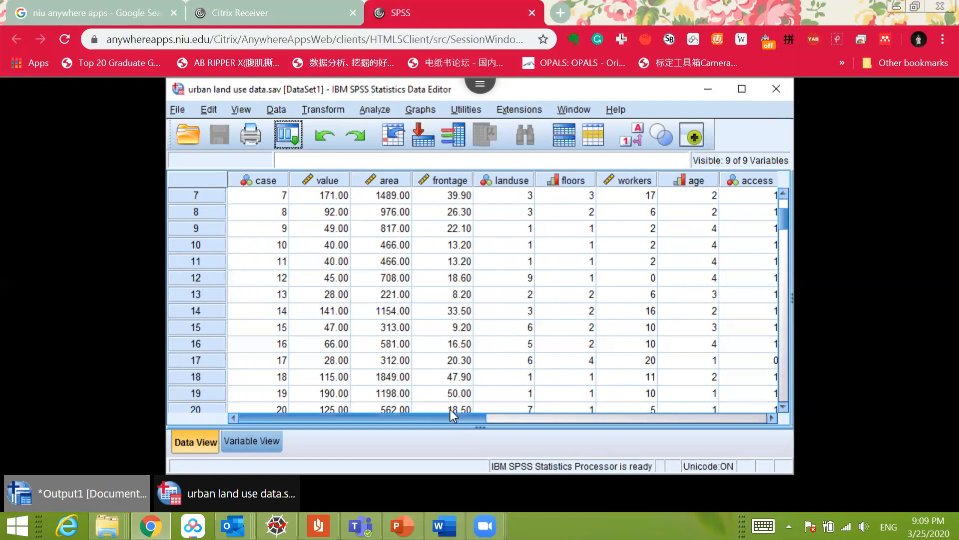
{"action": "left_click_drag", "start_coordinate": [451, 410], "coordinate": [533, 409]}
{"action": "left_click_drag", "start_coordinate": [466, 418], "coordinate": [257, 470]}
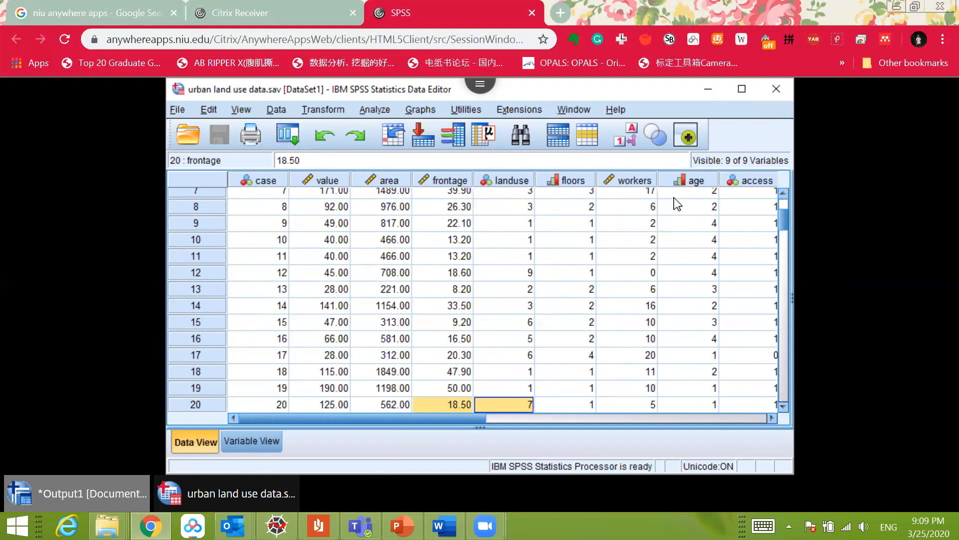
Step: Minimize the Data Editor and open lab 5 t-tests SP19.docx from the Lab 5 folder in Word
{"action": "left_click", "coordinate": [708, 90]}
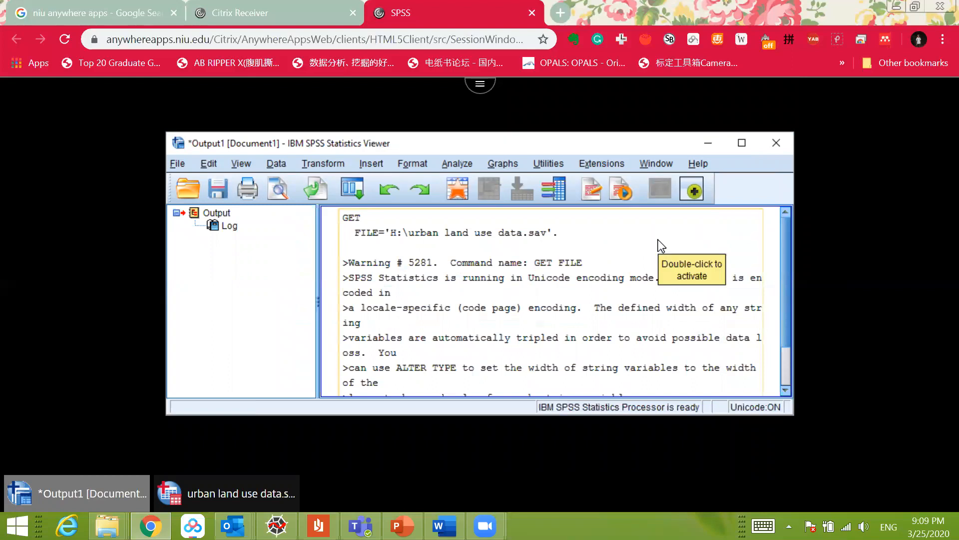
{"action": "mouse_move", "coordinate": [107, 524]}
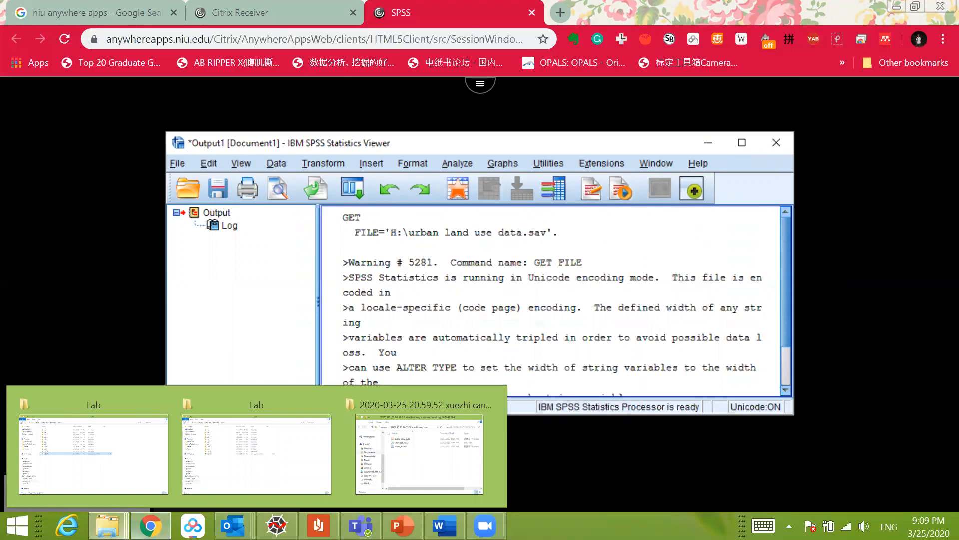
{"action": "left_click", "coordinate": [106, 438]}
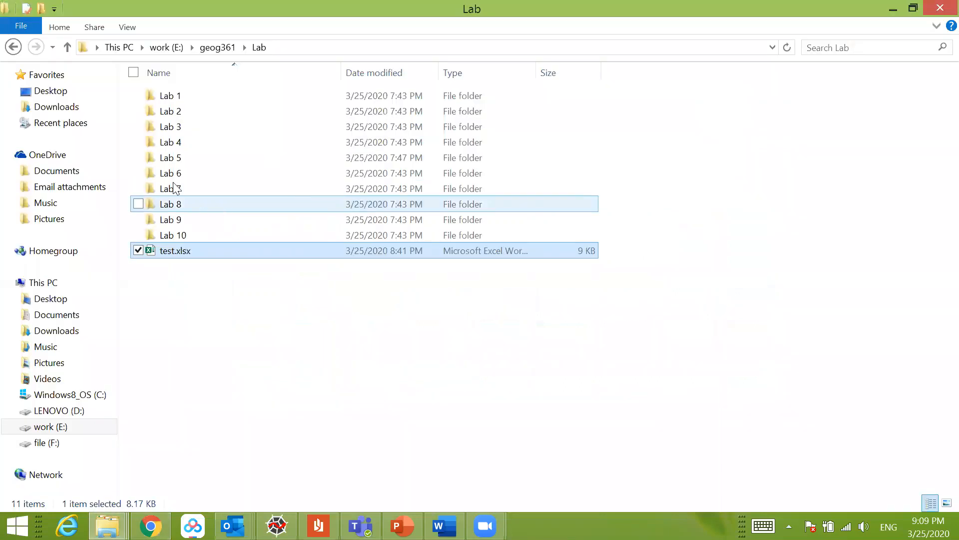
{"action": "double_click", "coordinate": [172, 159]}
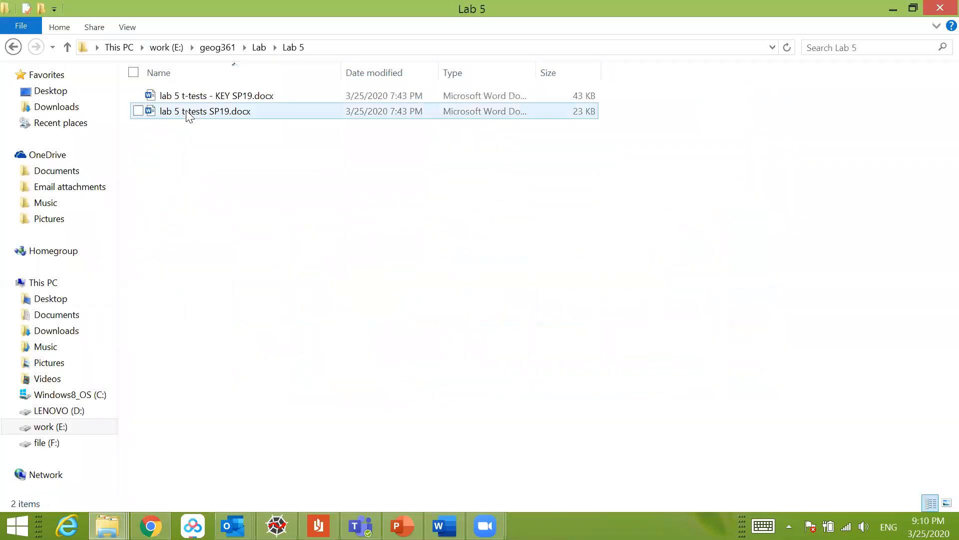
{"action": "double_click", "coordinate": [202, 113]}
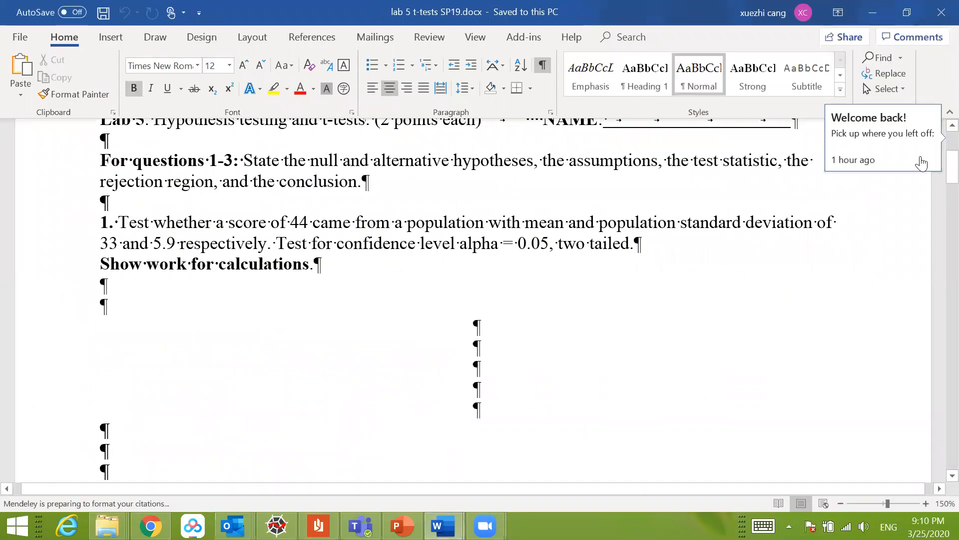
Step: Examine the T-tests using SPSS section and the Public and Private School table of its first question
{"action": "left_click_drag", "start_coordinate": [947, 159], "coordinate": [939, 383]}
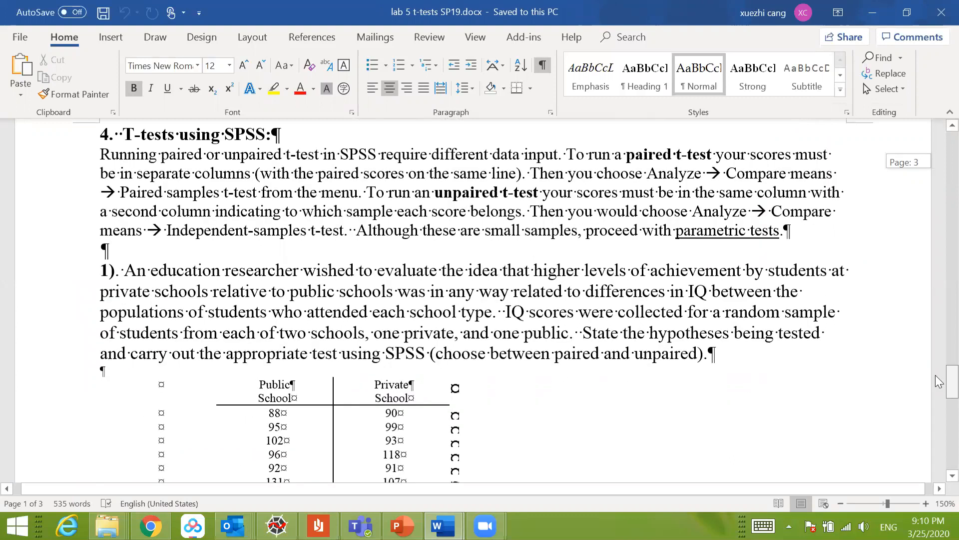
{"action": "left_click_drag", "start_coordinate": [939, 382], "coordinate": [939, 410]}
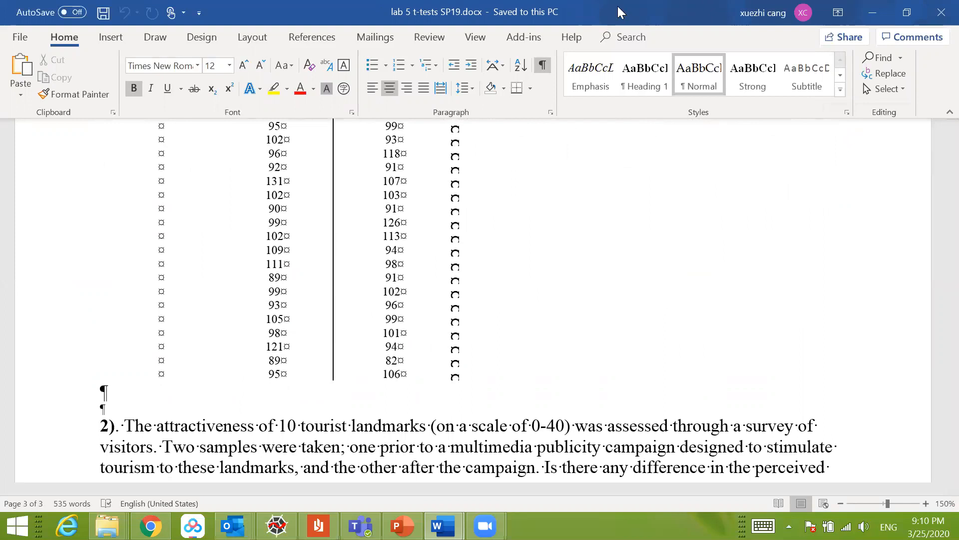
{"action": "double_click", "coordinate": [618, 6]}
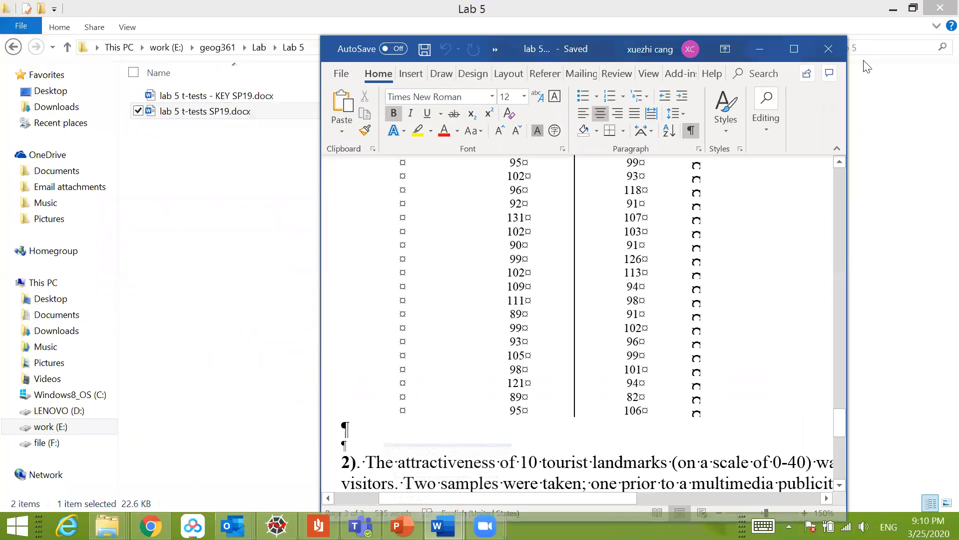
{"action": "left_click", "coordinate": [794, 48]}
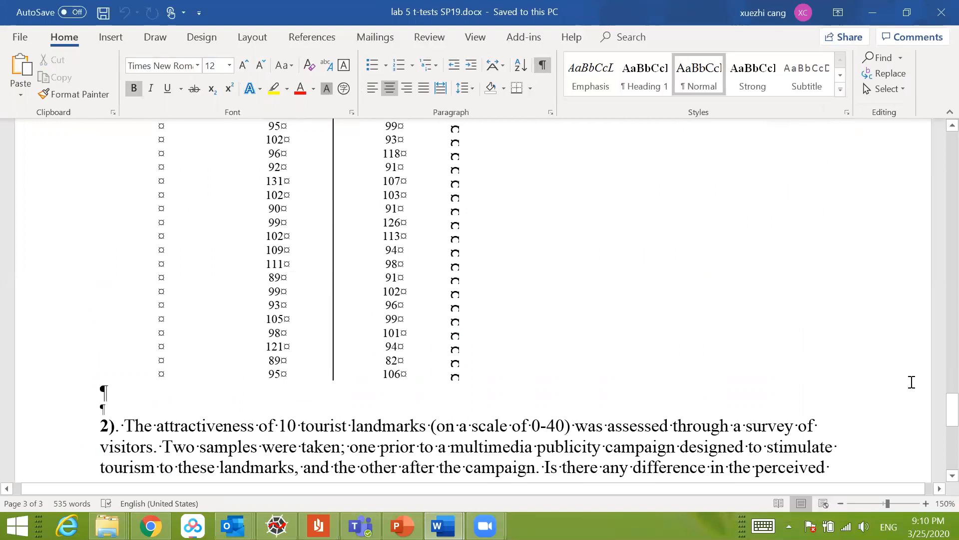
{"action": "scroll", "coordinate": [849, 369], "scroll_direction": "up", "scroll_amount": 1}
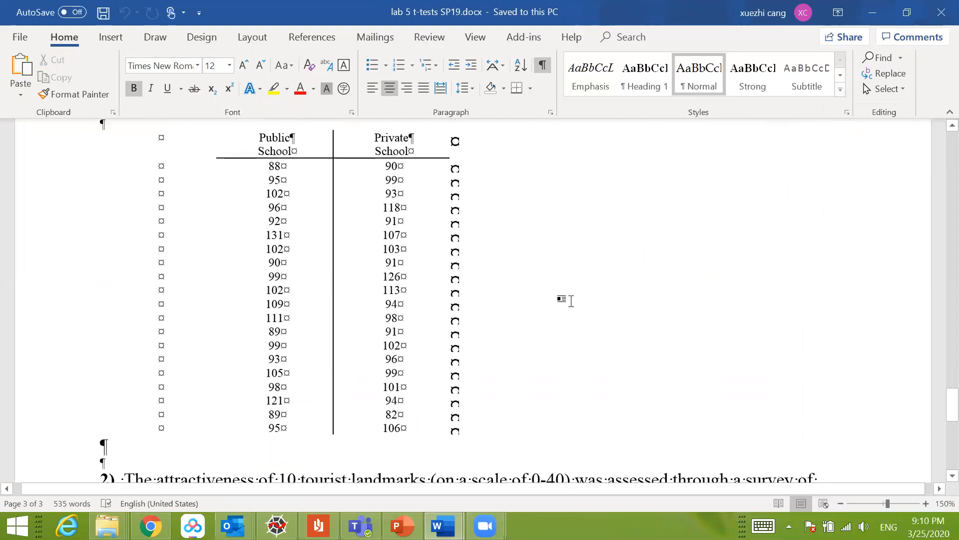
{"action": "scroll", "coordinate": [565, 301], "scroll_direction": "up", "scroll_amount": 3}
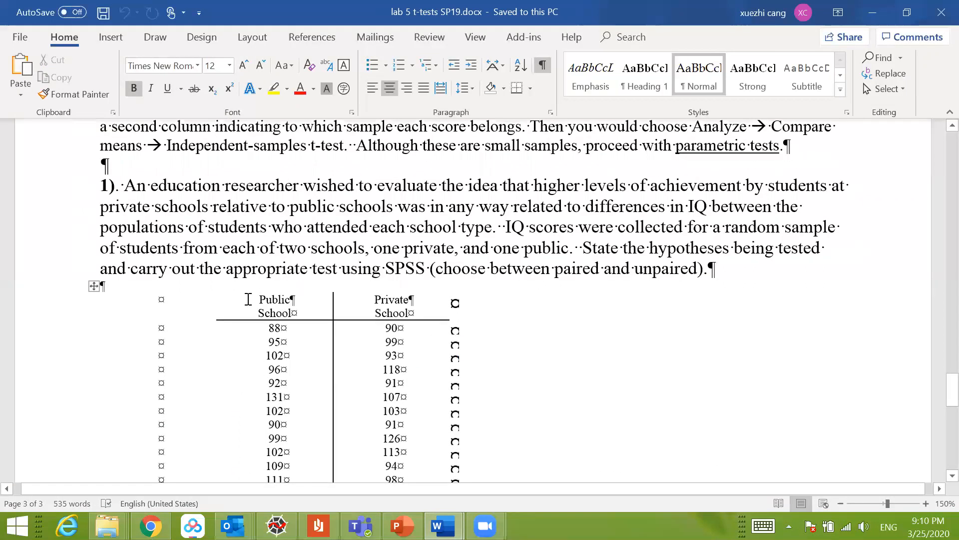
{"action": "scroll", "coordinate": [248, 299], "scroll_direction": "down", "scroll_amount": 1}
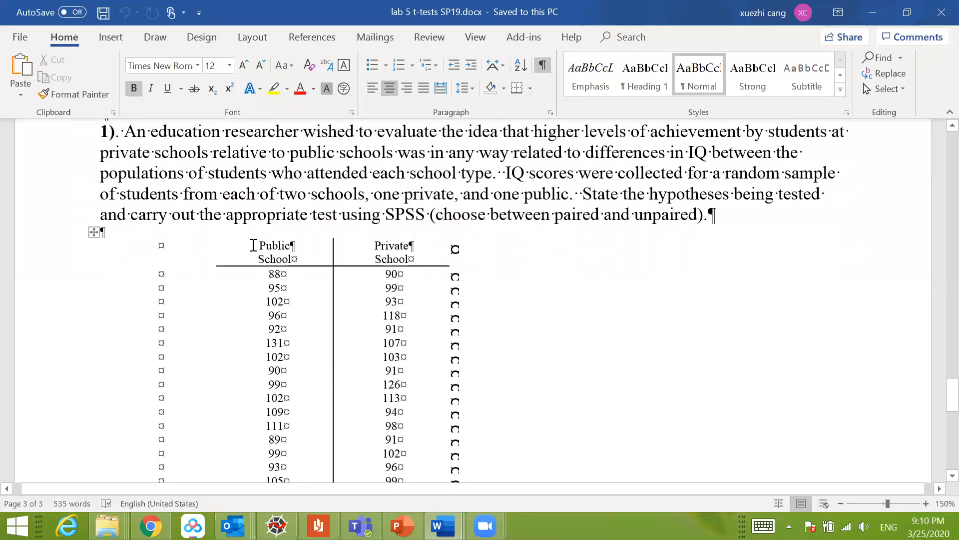
Step: Copy the entire Public School and Private School score table, including its header row, from question 1
{"action": "left_click_drag", "start_coordinate": [254, 245], "coordinate": [288, 259]}
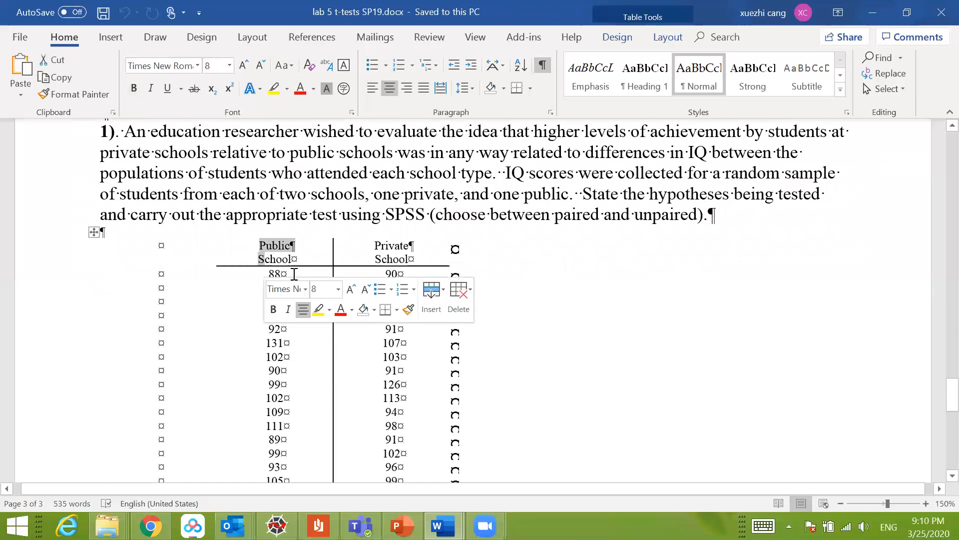
{"action": "left_click", "coordinate": [289, 258]}
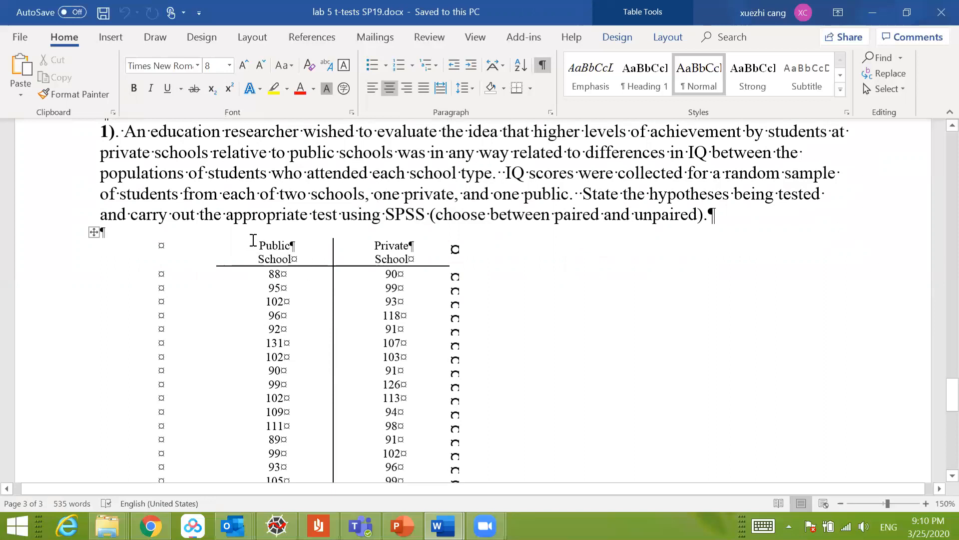
{"action": "left_click_drag", "start_coordinate": [275, 268], "coordinate": [392, 429]}
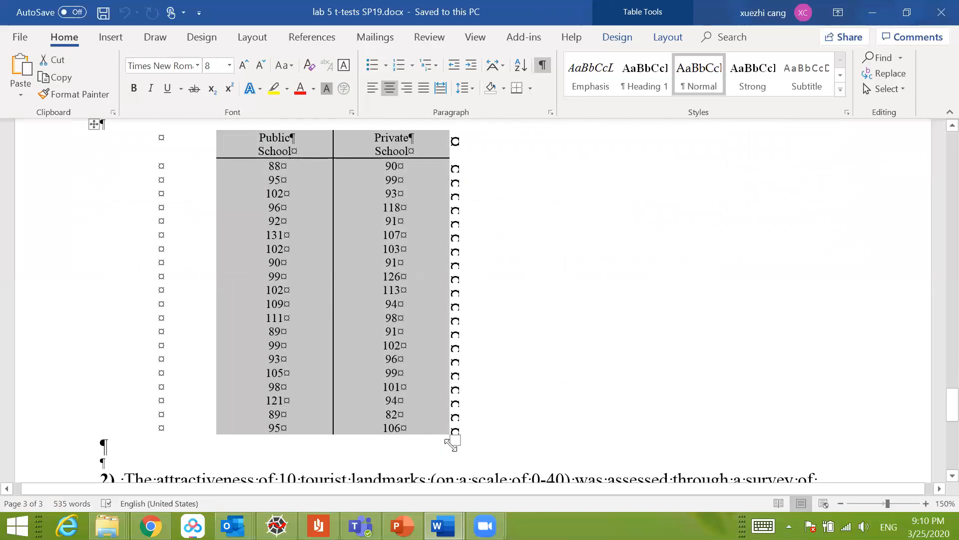
{"action": "right_click", "coordinate": [421, 373]}
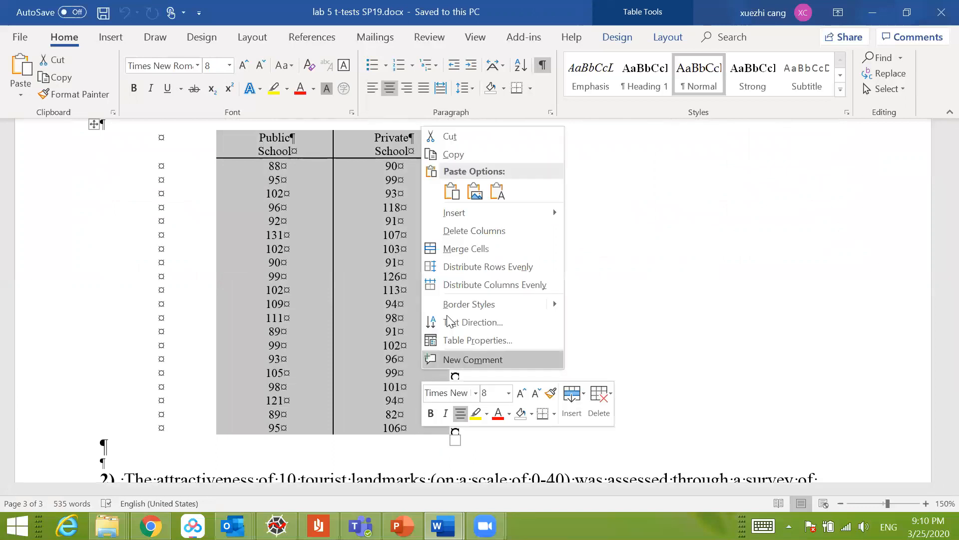
{"action": "left_click", "coordinate": [453, 153]}
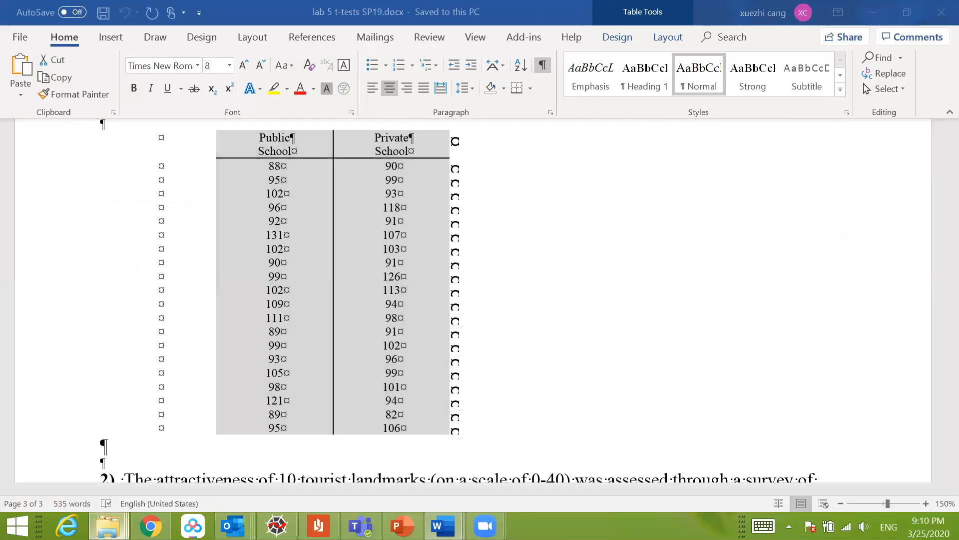
Step: Create a new Microsoft Excel worksheet in the Lab 5 folder and name it lab5_q4.xlsx
{"action": "left_click", "coordinate": [107, 525]}
{"action": "left_click", "coordinate": [116, 444]}
{"action": "right_click", "coordinate": [253, 196]}
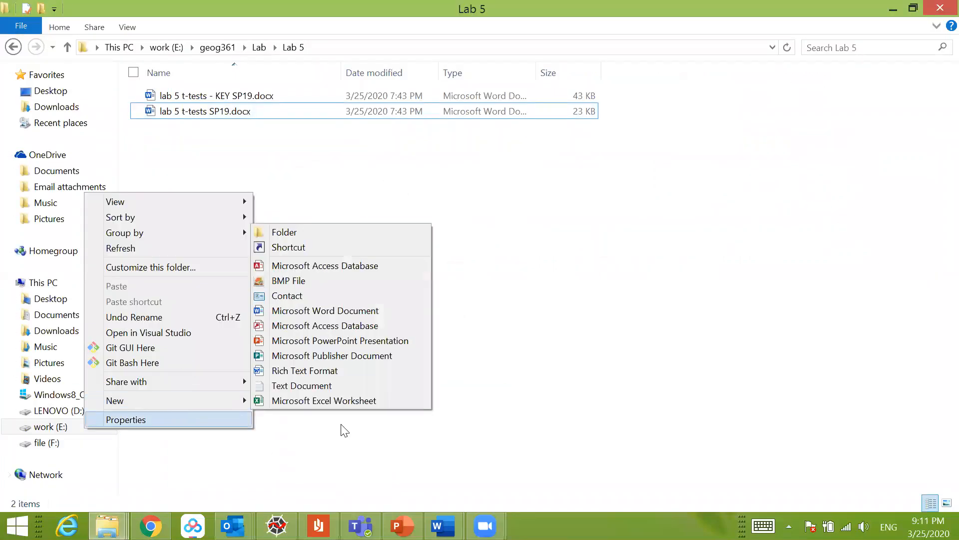
{"action": "mouse_move", "coordinate": [239, 400]}
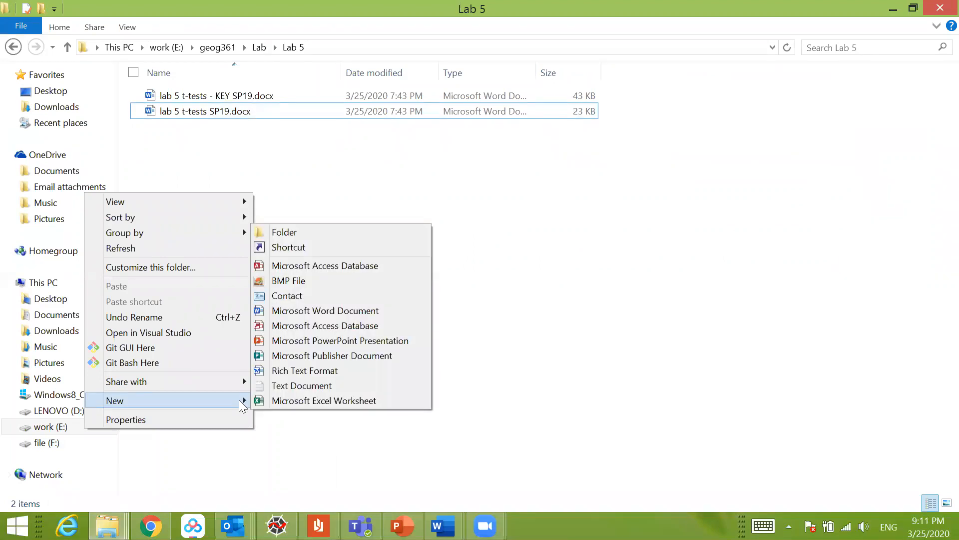
{"action": "left_click", "coordinate": [306, 403]}
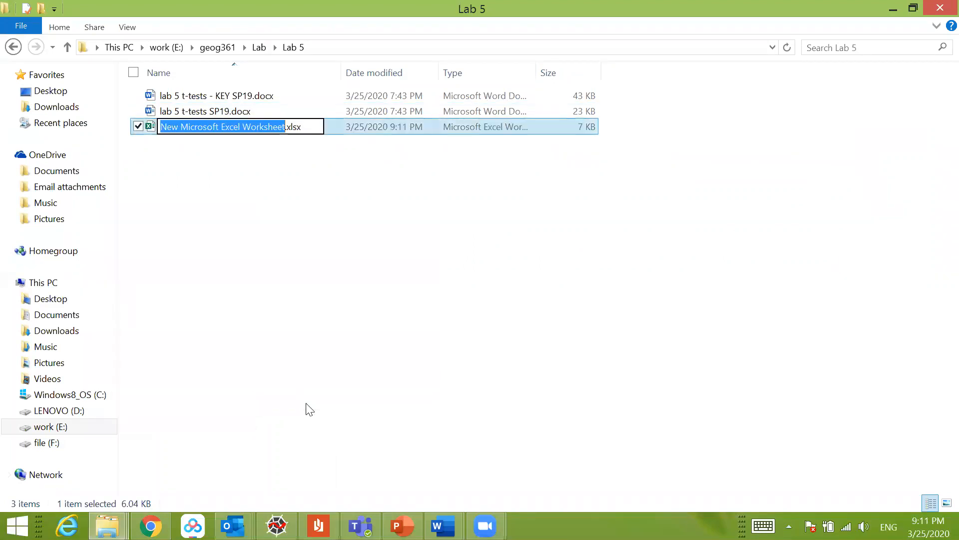
{"action": "type", "text": "lab5_4"}
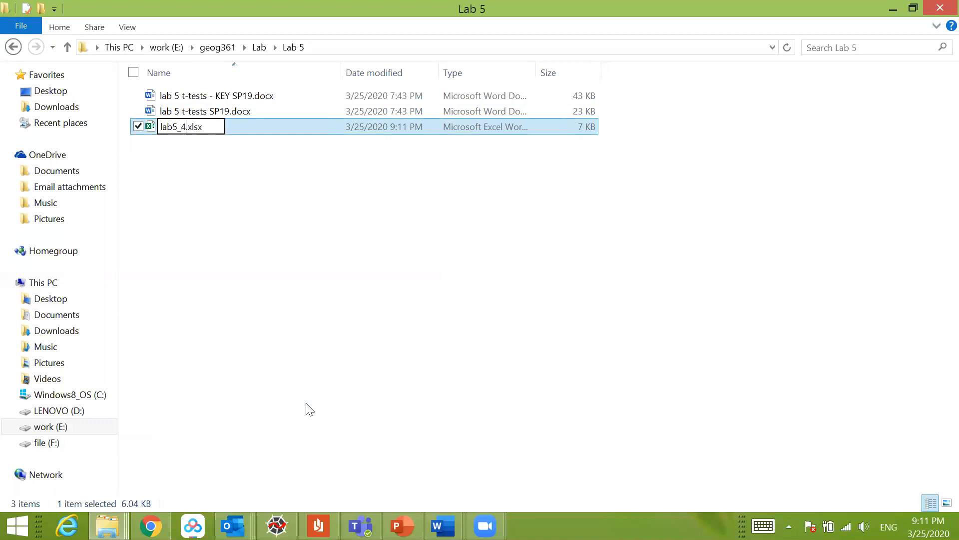
{"action": "key", "text": "BackSpace"}
{"action": "type", "text": "q4"}
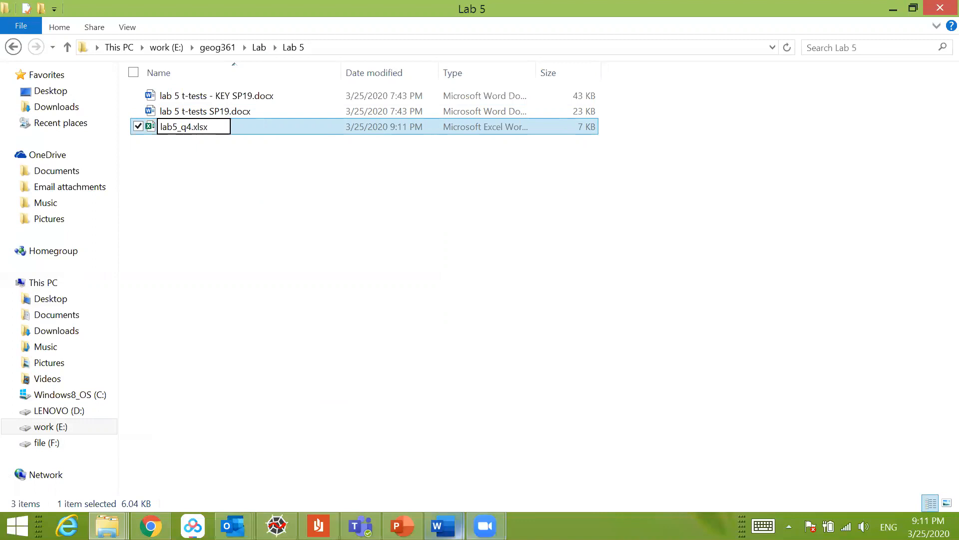
Step: Check the question in the Word document, then rename the new workbook to lab5_q4_1.xlsx and open it in Excel
{"action": "mouse_move", "coordinate": [444, 526]}
{"action": "left_click", "coordinate": [520, 472]}
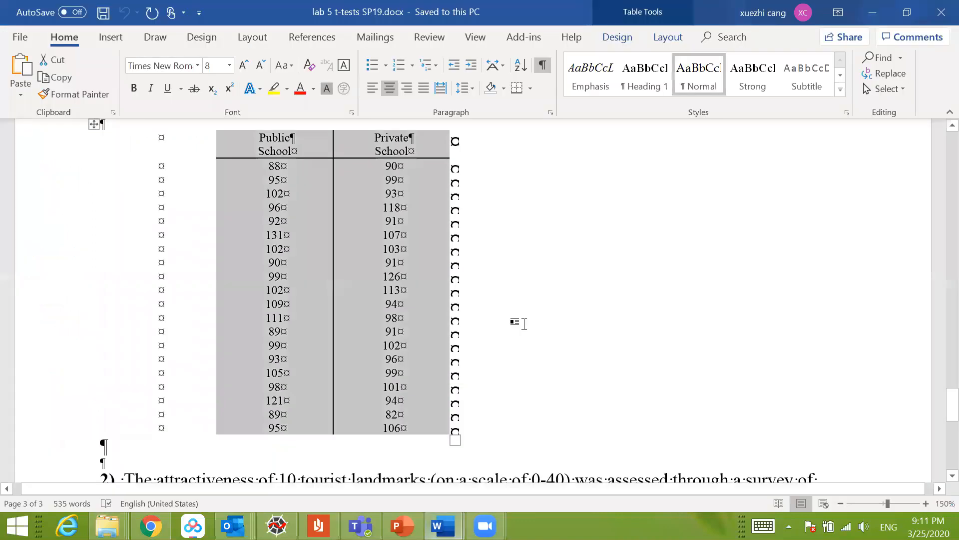
{"action": "scroll", "coordinate": [517, 322], "scroll_direction": "up", "scroll_amount": 5}
{"action": "left_click", "coordinate": [873, 12]}
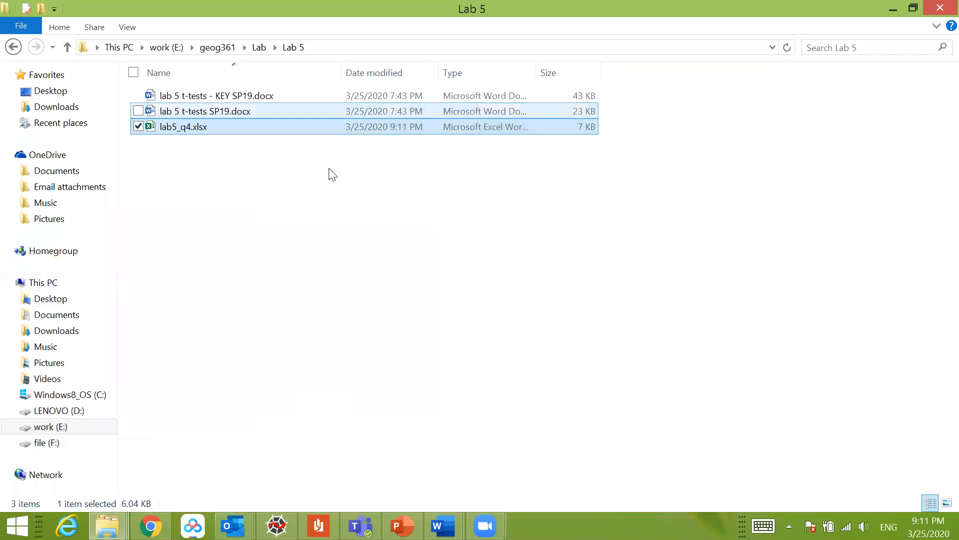
{"action": "right_click", "coordinate": [184, 135]}
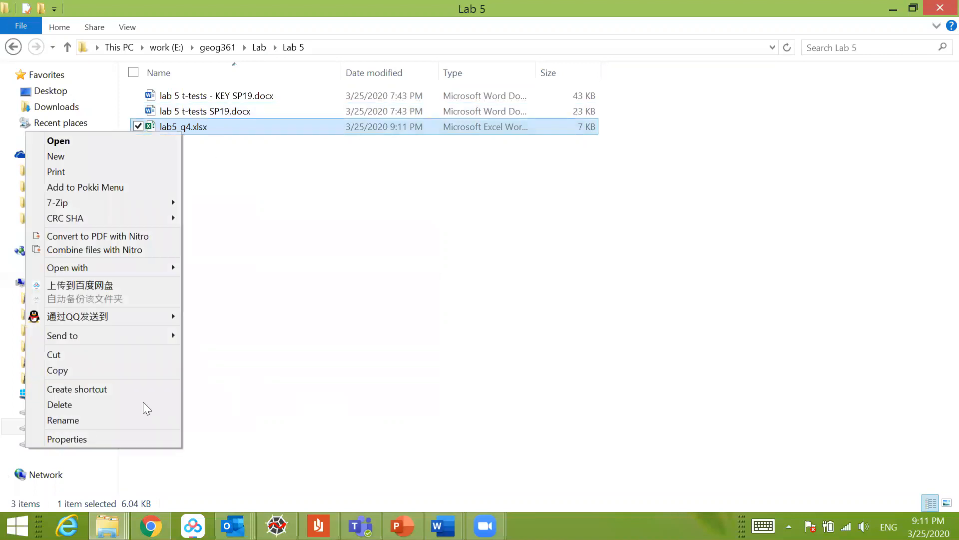
{"action": "left_click", "coordinate": [107, 417]}
{"action": "left_click", "coordinate": [193, 128]}
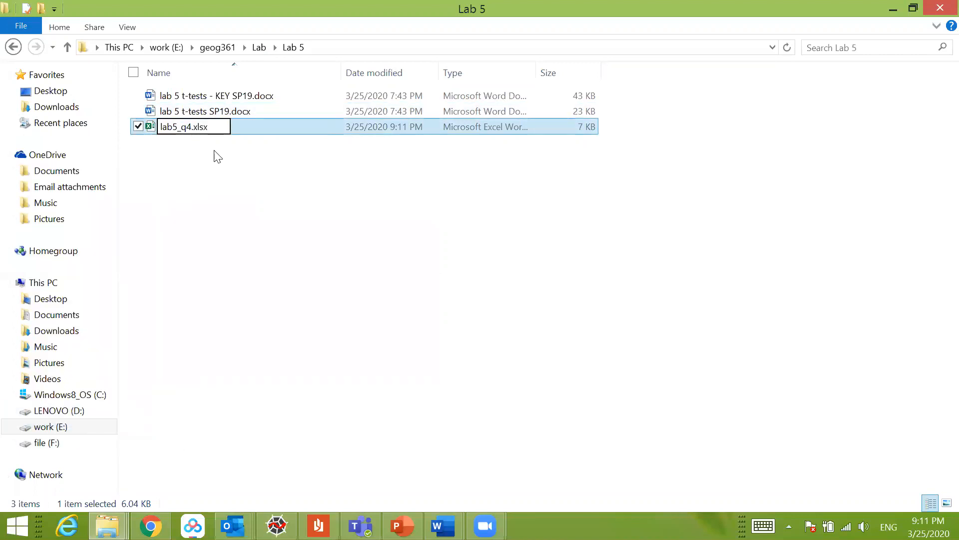
{"action": "type", "text": "_"}
{"action": "key", "text": "BackSpace"}
{"action": "type", "text": "_1"}
{"action": "key", "text": "Return"}
{"action": "key", "text": "Return"}
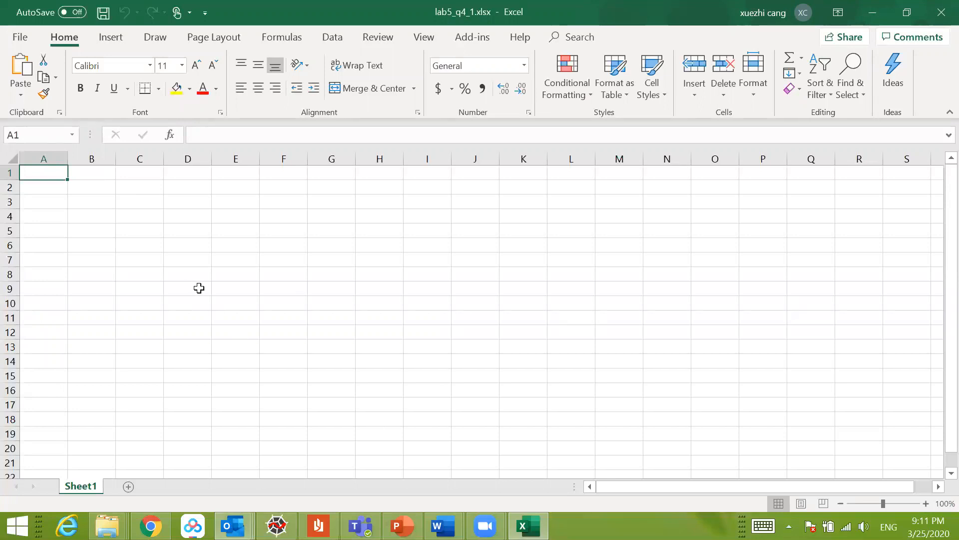
Step: Paste the copied school score table at cell A1 and widen columns A and B
{"action": "key", "text": "ctrl+v"}
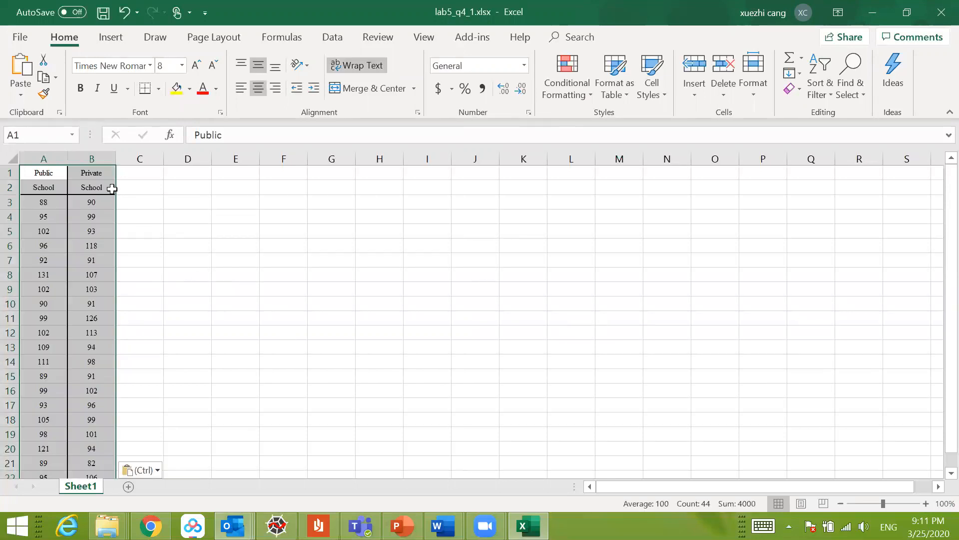
{"action": "left_click", "coordinate": [112, 189]}
{"action": "left_click_drag", "start_coordinate": [67, 159], "coordinate": [513, 165]}
{"action": "scroll", "coordinate": [340, 293], "scroll_direction": "down", "scroll_amount": 2}
{"action": "scroll", "coordinate": [340, 308], "scroll_direction": "up", "scroll_amount": 2}
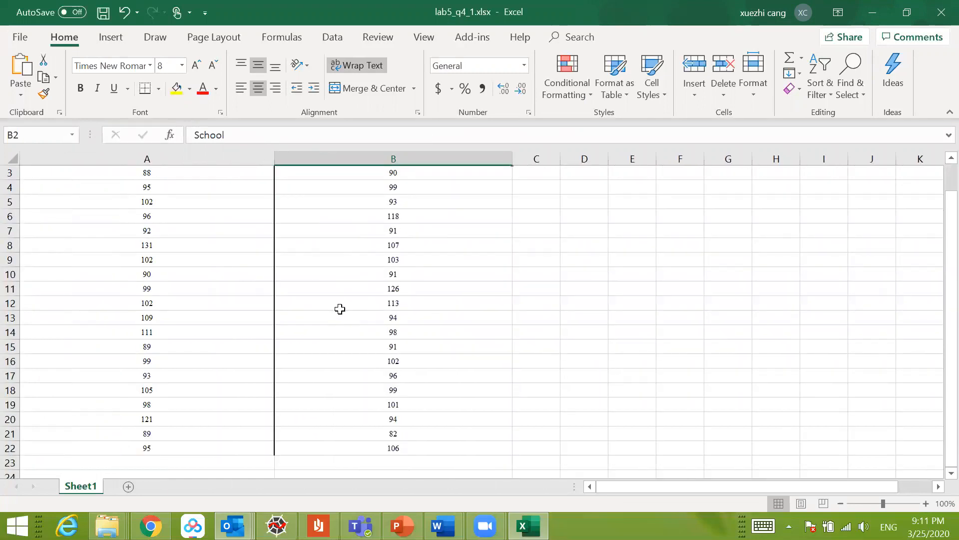
Step: Clear "School" from cell A2 and make the header in A1 read "Public School"
{"action": "left_click_drag", "start_coordinate": [10, 172], "coordinate": [31, 186]}
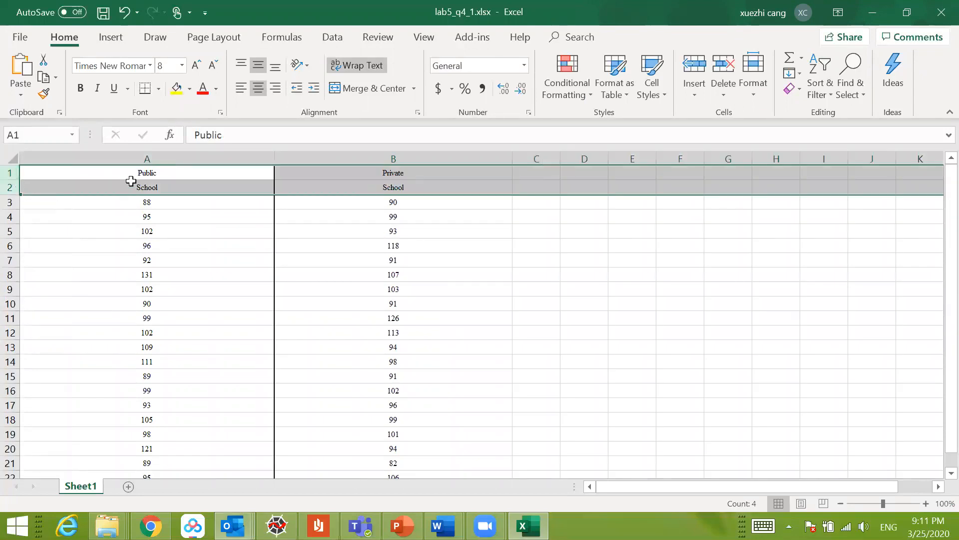
{"action": "double_click", "coordinate": [174, 189]}
{"action": "left_click_drag", "start_coordinate": [174, 188], "coordinate": [98, 184]}
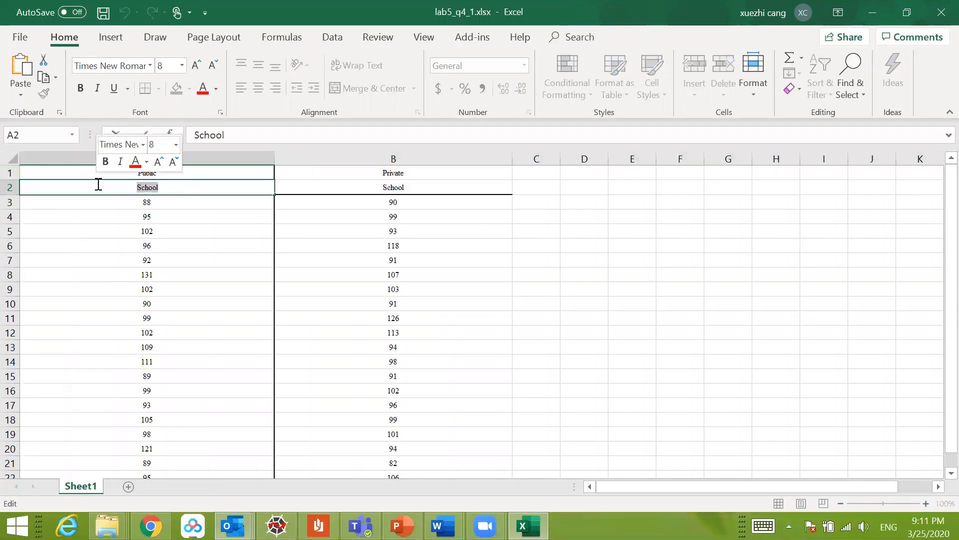
{"action": "key", "text": "BackSpace"}
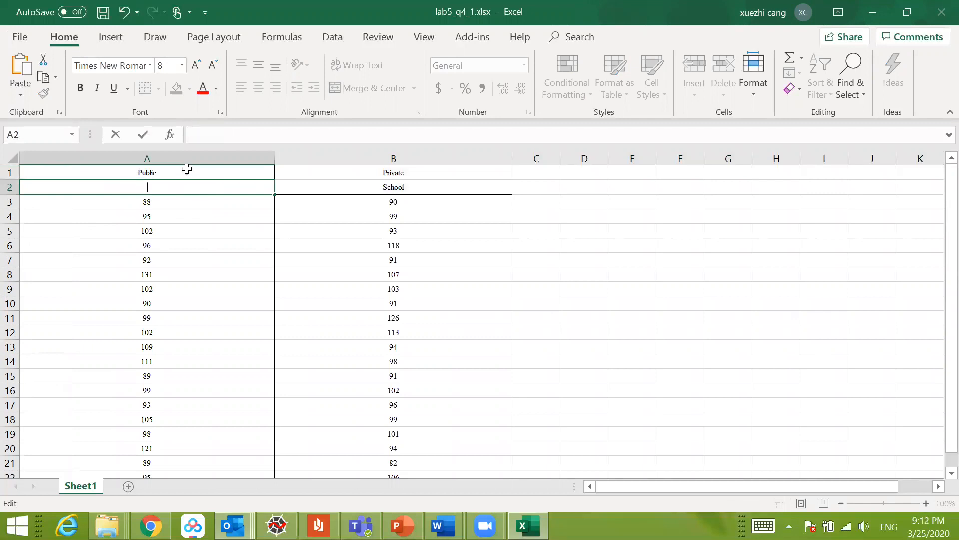
{"action": "left_click", "coordinate": [182, 171]}
{"action": "double_click", "coordinate": [183, 172]}
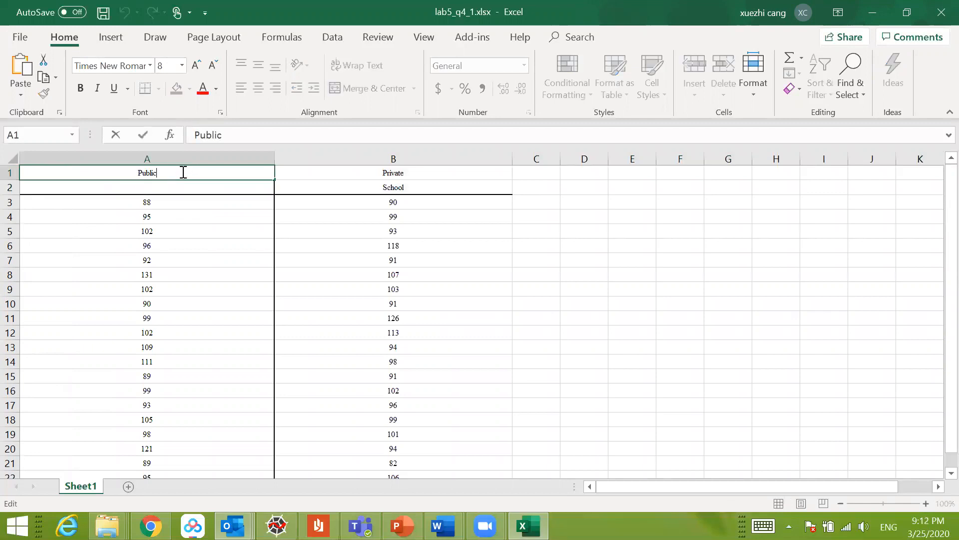
{"action": "type", "text": "School"}
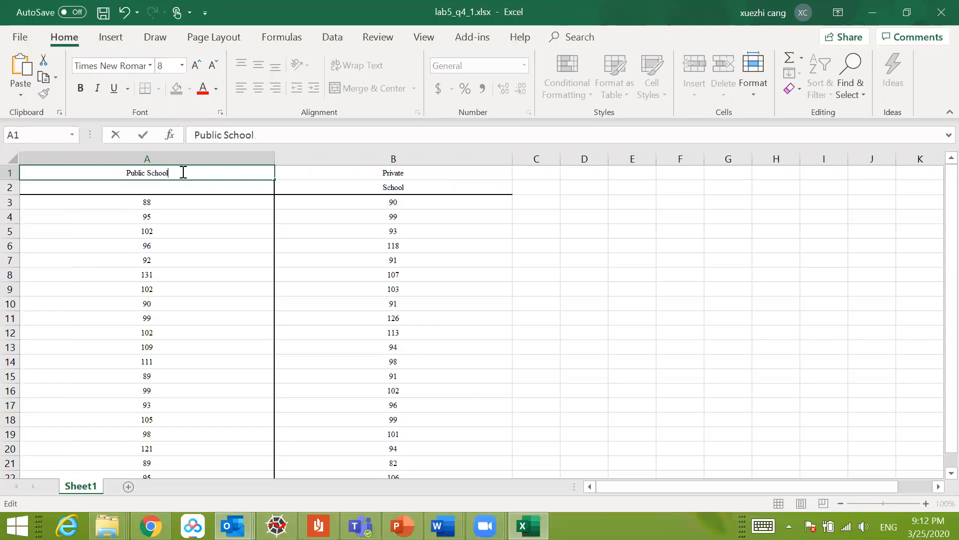
Step: Move "School" from cell B2 into B1 so the header reads "Private School"
{"action": "double_click", "coordinate": [399, 191]}
{"action": "left_click_drag", "start_coordinate": [405, 189], "coordinate": [346, 176]}
{"action": "key", "text": "ctrl+x"}
{"action": "left_click", "coordinate": [429, 173]}
{"action": "double_click", "coordinate": [429, 172]}
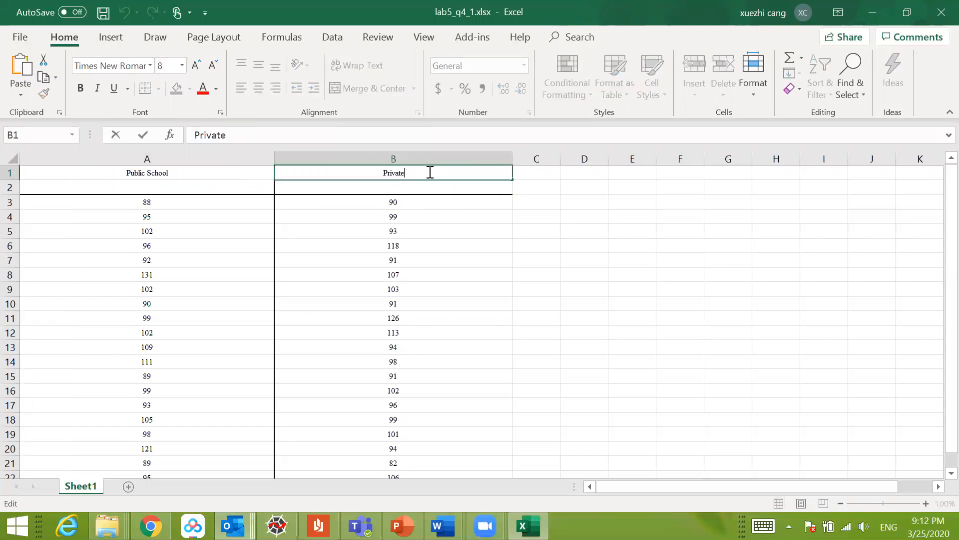
{"action": "key", "text": "ctrl+v"}
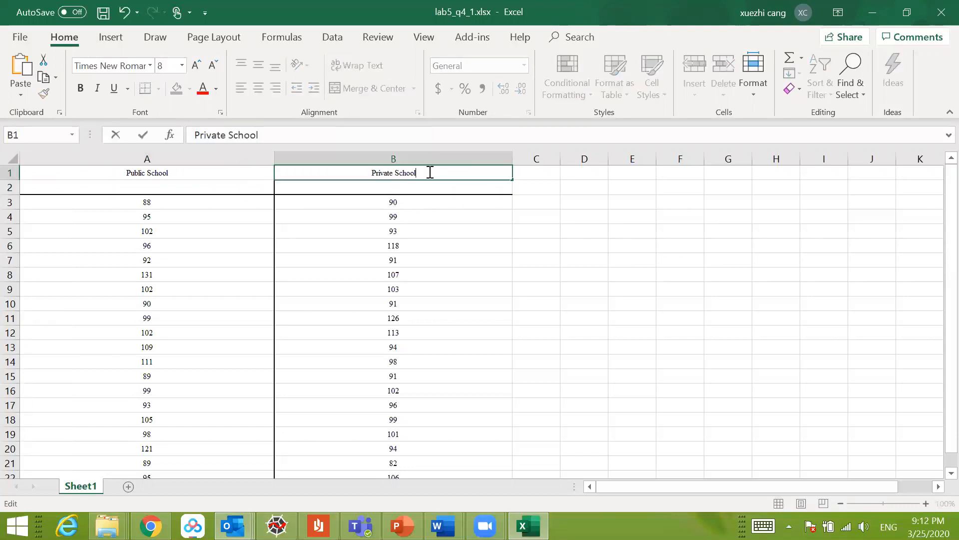
Step: Delete the empty row 2 beneath the headers and save the workbook
{"action": "left_click", "coordinate": [11, 190]}
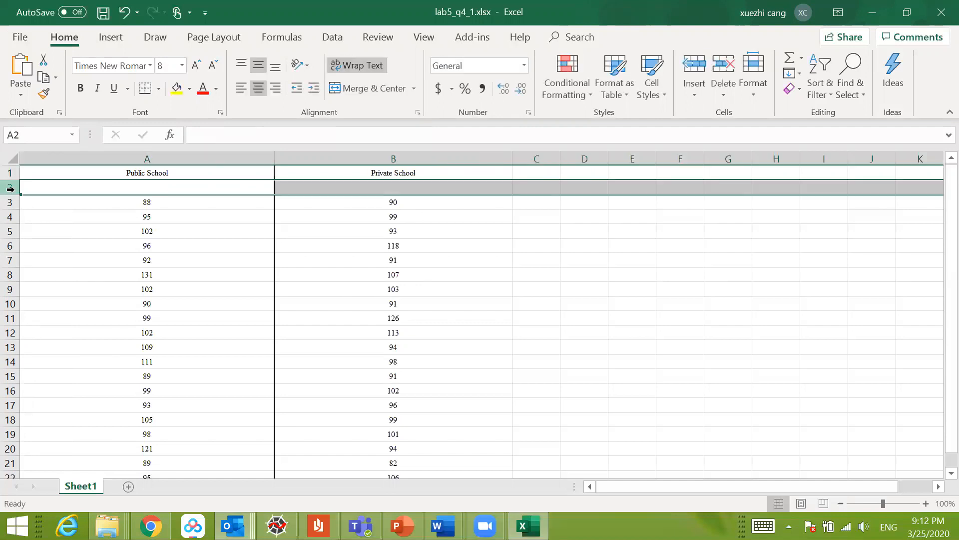
{"action": "right_click", "coordinate": [10, 188]}
{"action": "left_click", "coordinate": [70, 312]}
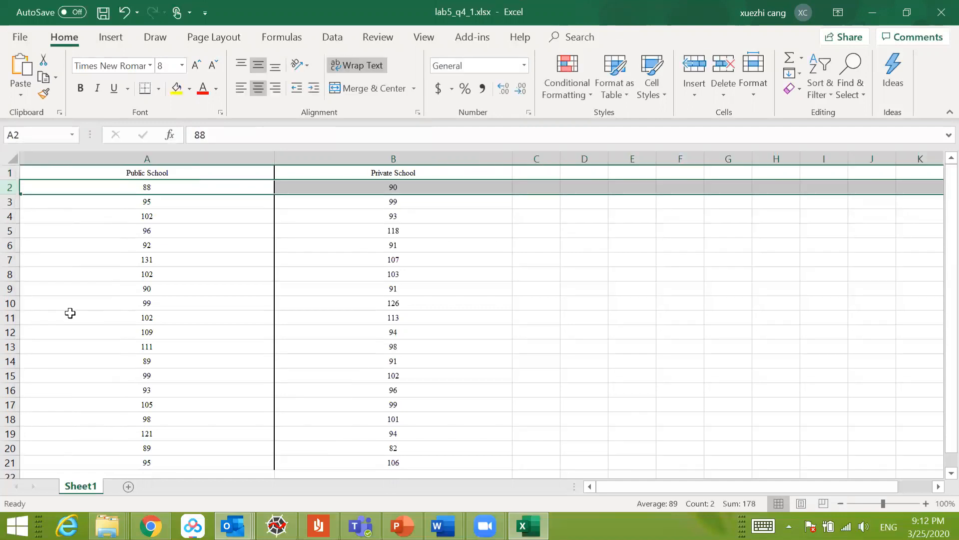
{"action": "left_click", "coordinate": [353, 288]}
{"action": "key", "text": "ctrl+s"}
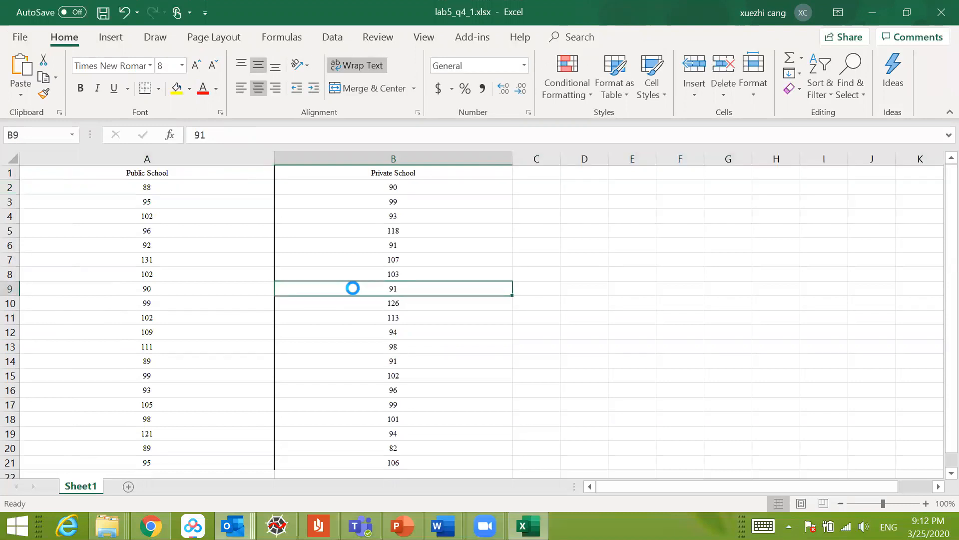
Step: Try a scatter chart of the Public School and Private School columns, and delete the chart again
{"action": "left_click_drag", "start_coordinate": [175, 159], "coordinate": [276, 131]}
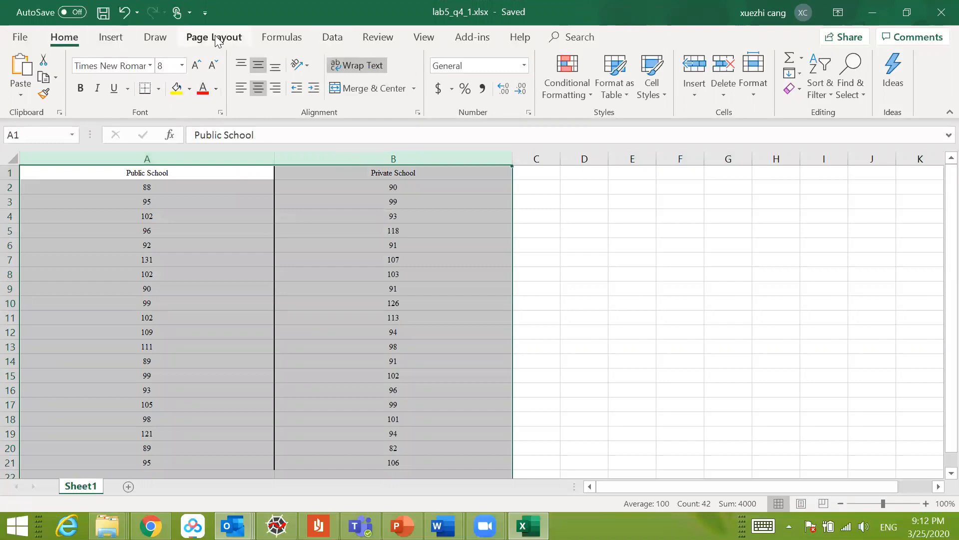
{"action": "left_click", "coordinate": [110, 37]}
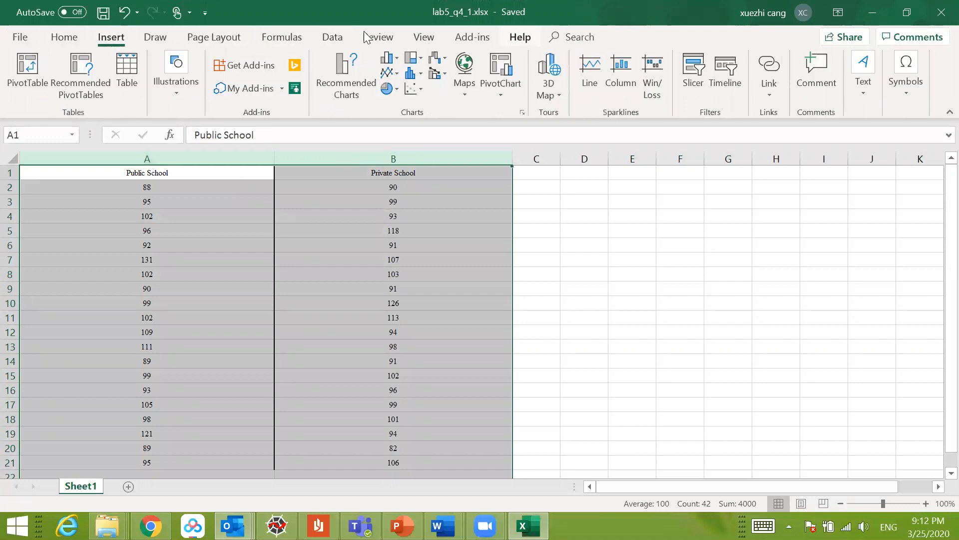
{"action": "left_click", "coordinate": [215, 37]}
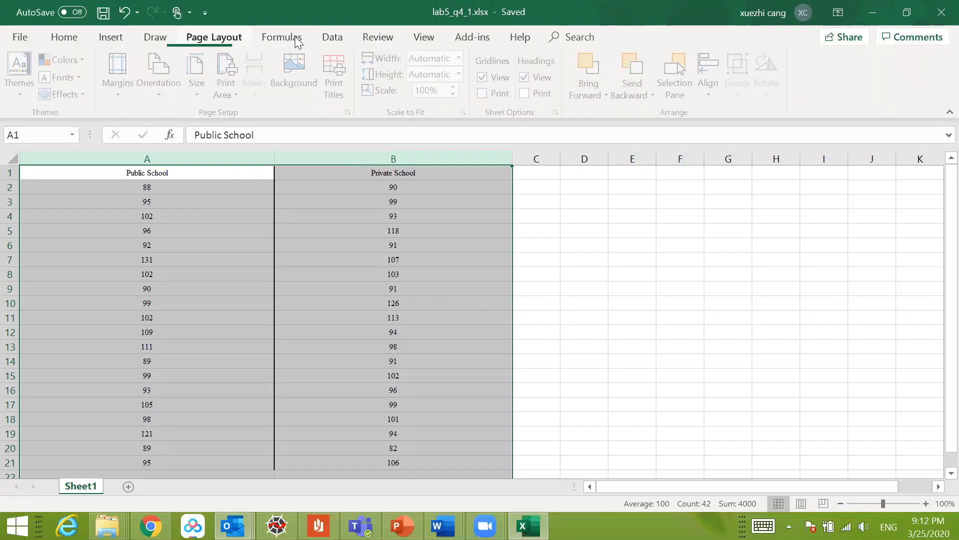
{"action": "left_click", "coordinate": [295, 36]}
{"action": "left_click", "coordinate": [331, 37]}
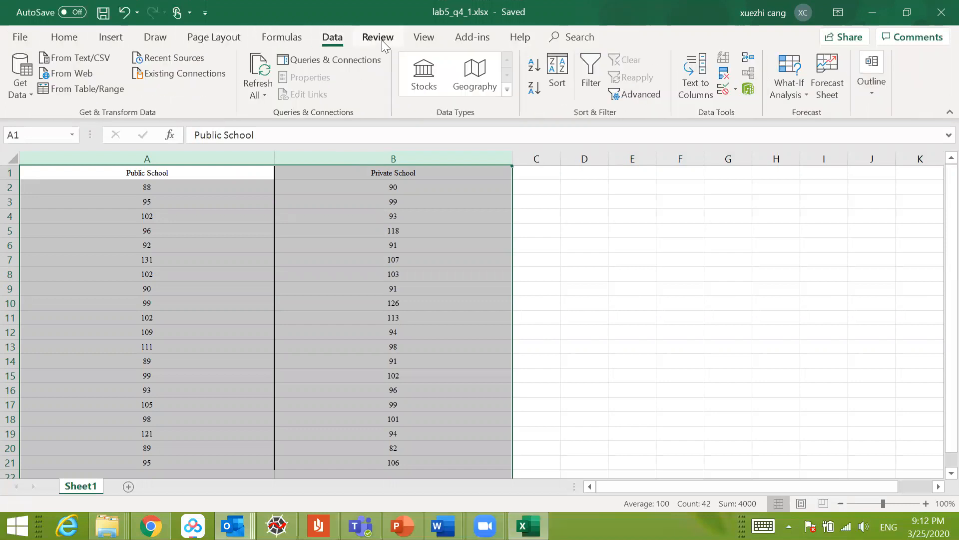
{"action": "left_click", "coordinate": [116, 36]}
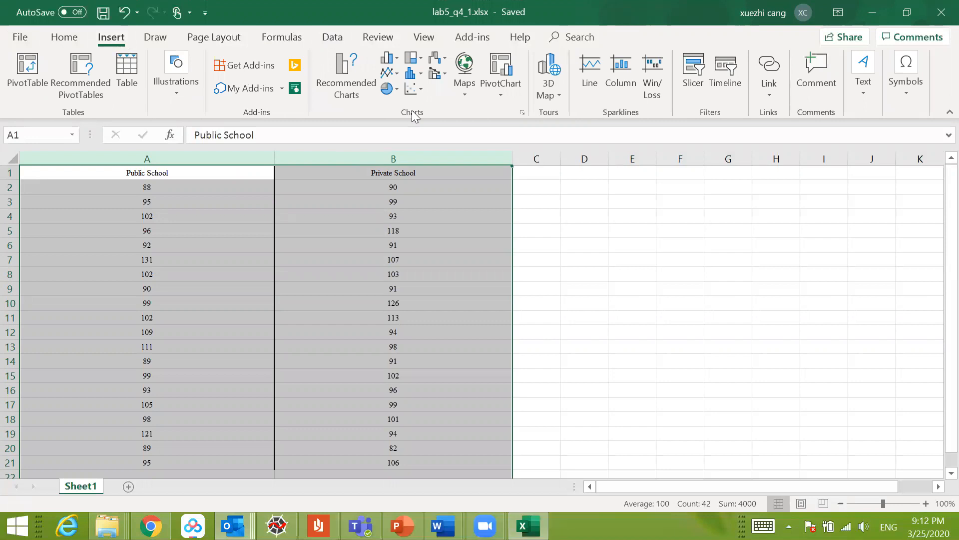
{"action": "left_click", "coordinate": [420, 94]}
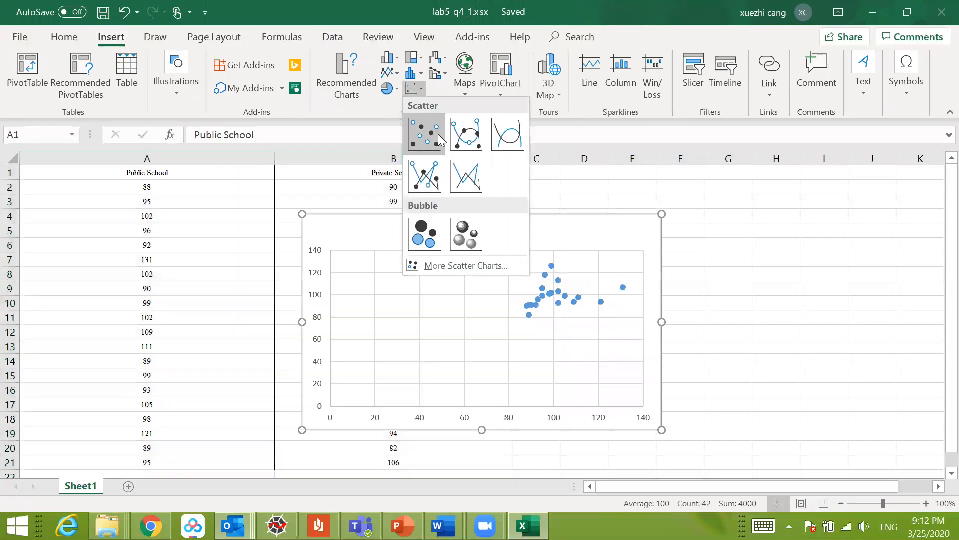
{"action": "left_click", "coordinate": [438, 134]}
{"action": "left_click_drag", "start_coordinate": [577, 246], "coordinate": [574, 222]}
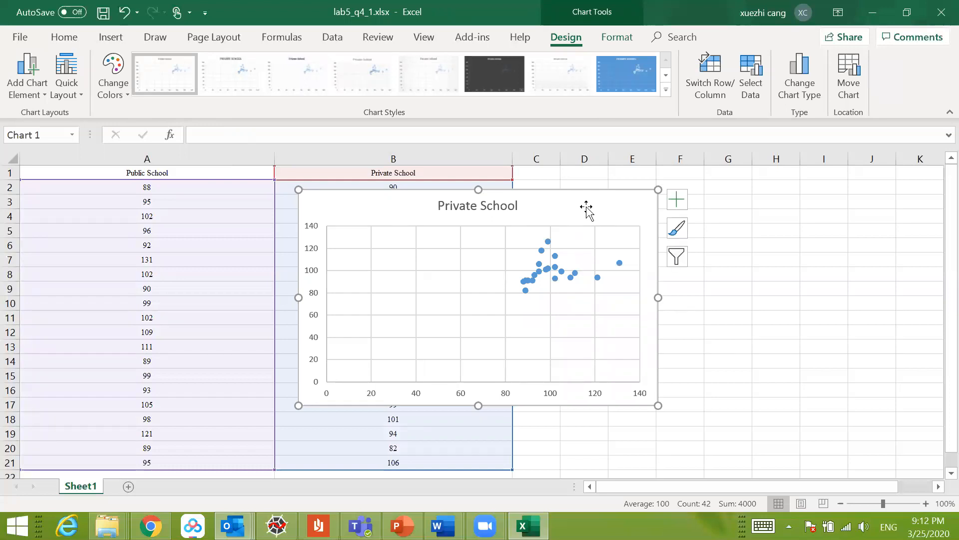
{"action": "key", "text": "Delete"}
{"action": "left_click", "coordinate": [579, 233]}
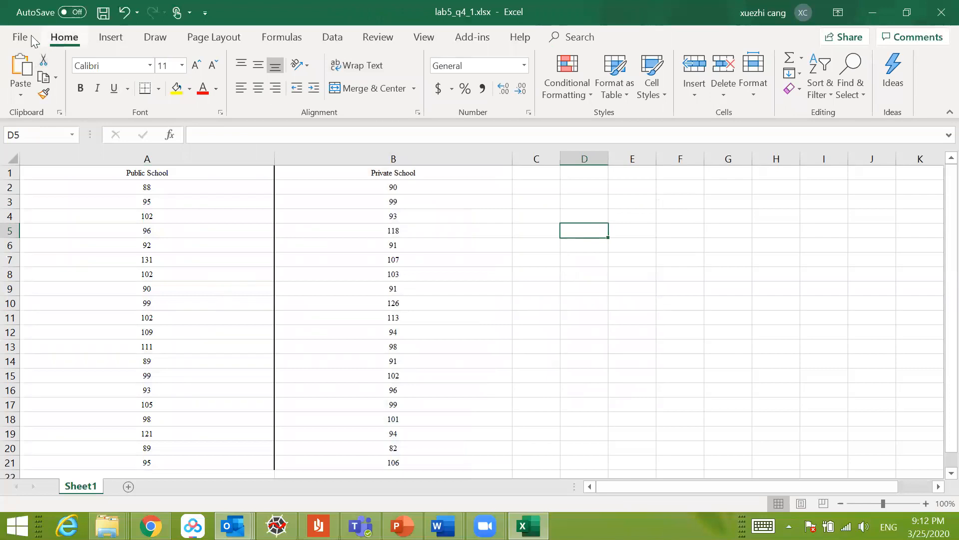
Step: Save and close the workbook lab5_q4_1.xlsx and switch to the SPSS session in Chrome
{"action": "key", "text": "ctrl+s"}
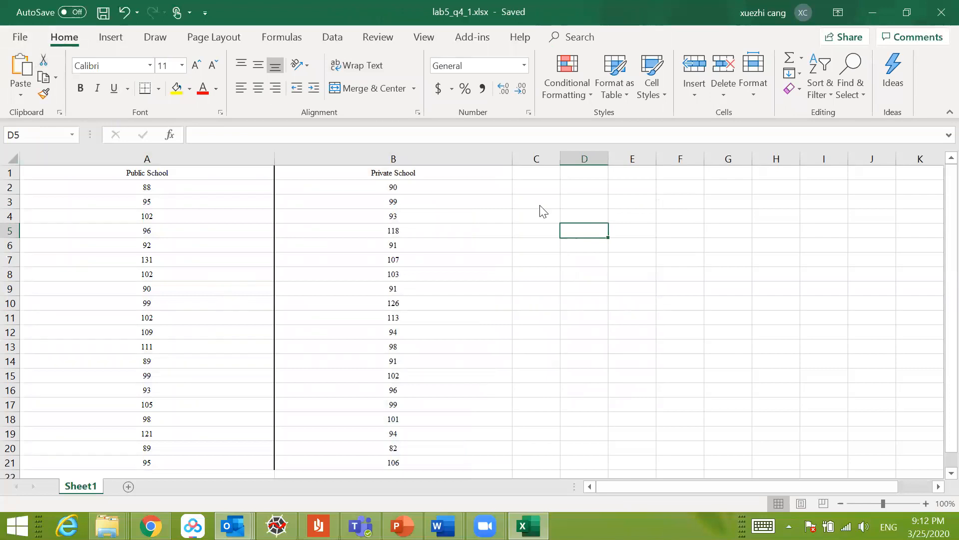
{"action": "left_click", "coordinate": [941, 12]}
{"action": "left_click", "coordinate": [152, 529]}
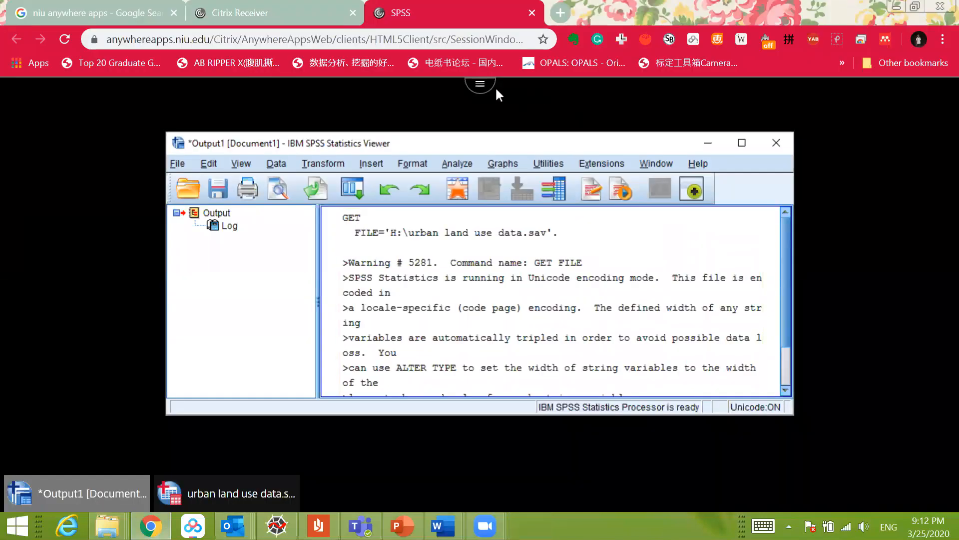
Step: Start an upload to the remote session and choose lab5_q4_1.xlsx from geog361 > Lab > Lab 5 on drive E:
{"action": "left_click", "coordinate": [479, 92]}
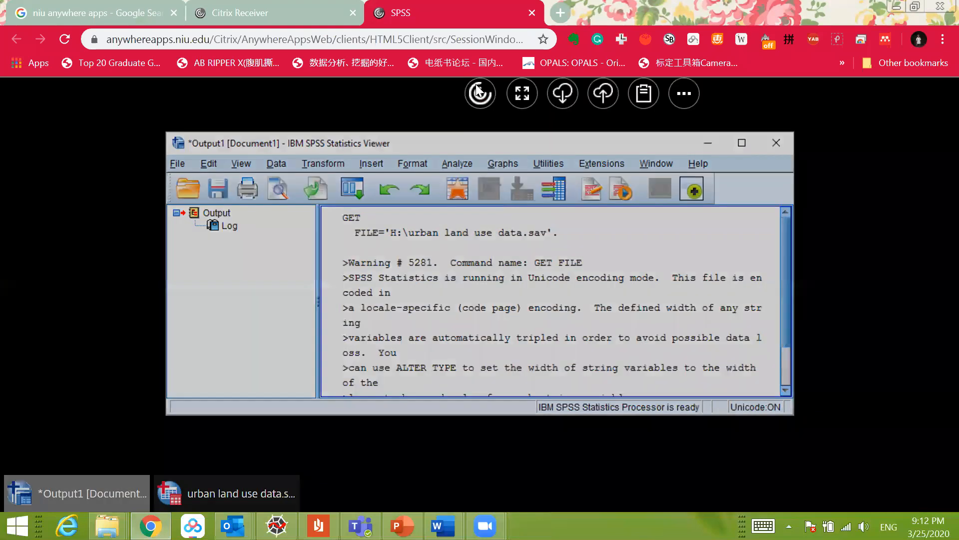
{"action": "left_click", "coordinate": [612, 94]}
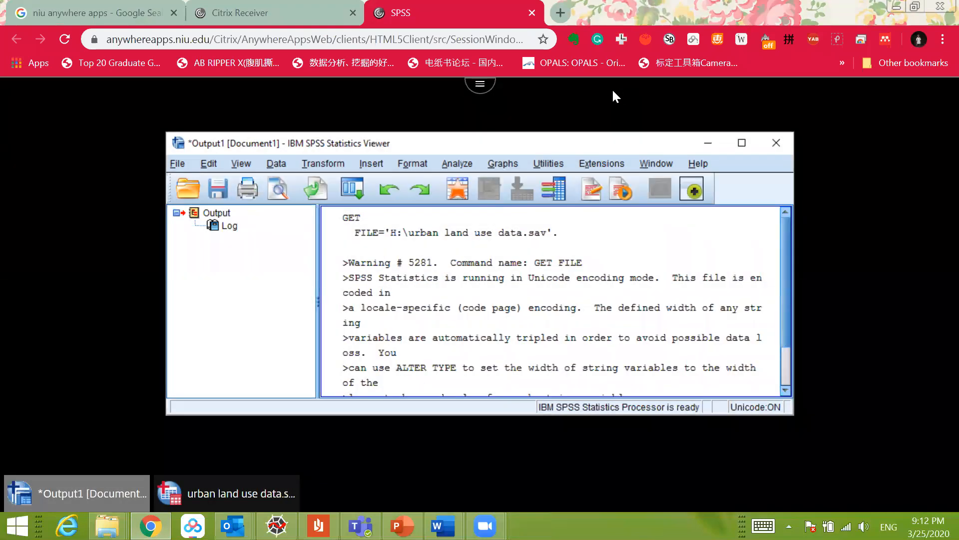
{"action": "left_click_drag", "start_coordinate": [599, 145], "coordinate": [578, 85]}
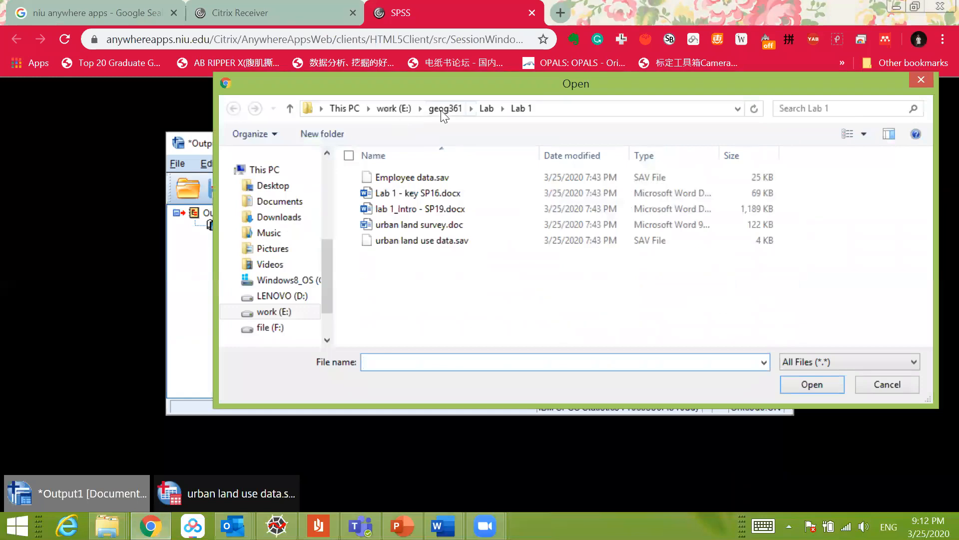
{"action": "left_click", "coordinate": [442, 108]}
{"action": "left_click", "coordinate": [398, 111]}
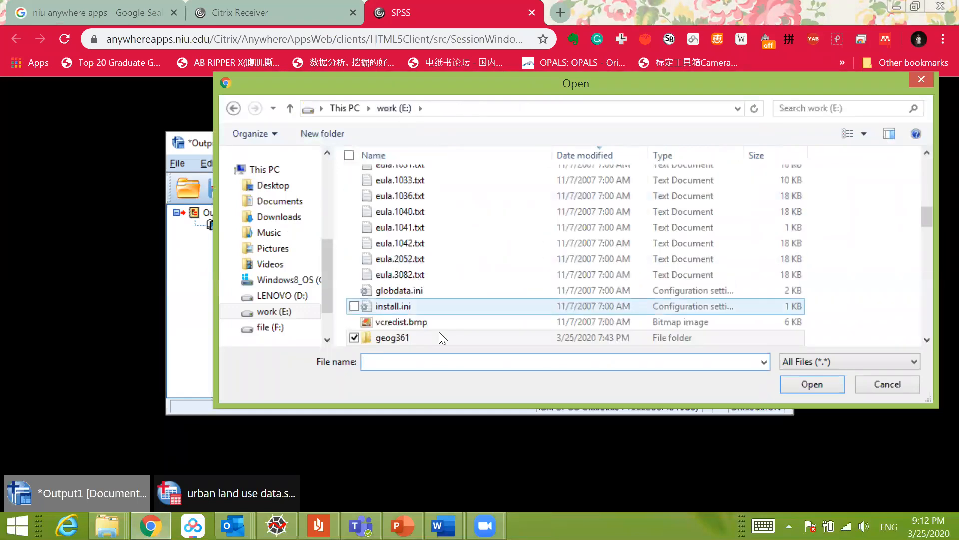
{"action": "double_click", "coordinate": [409, 332]}
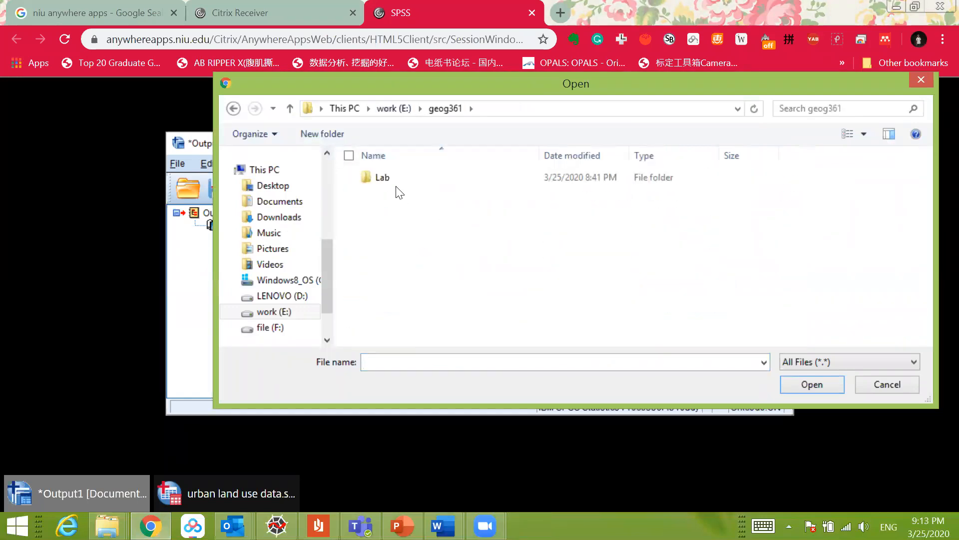
{"action": "double_click", "coordinate": [397, 182]}
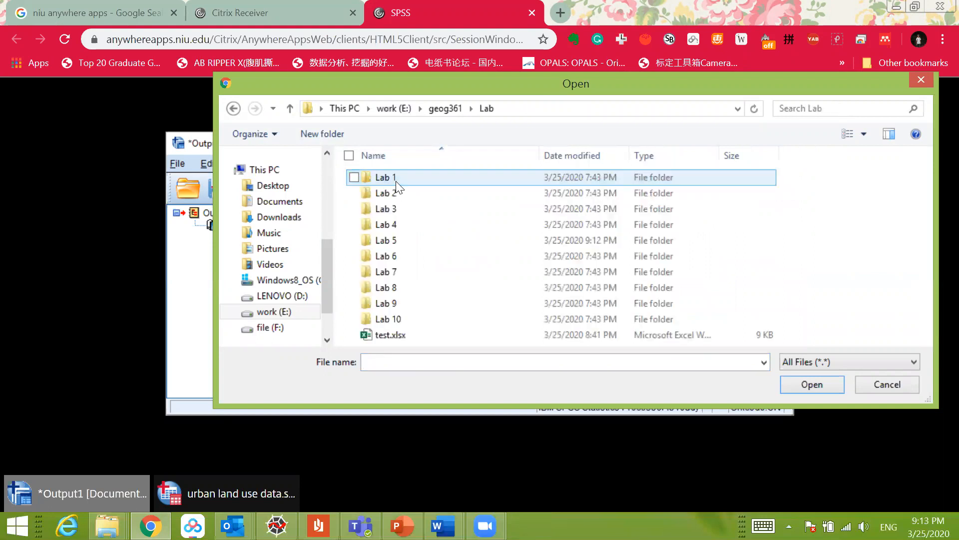
{"action": "double_click", "coordinate": [398, 236]}
{"action": "left_click", "coordinate": [403, 209]}
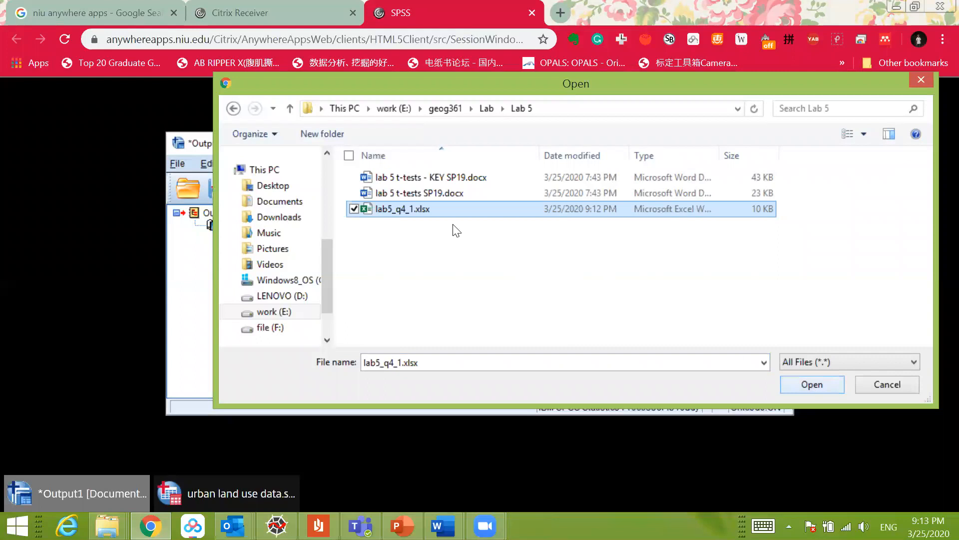
{"action": "left_click", "coordinate": [805, 384]}
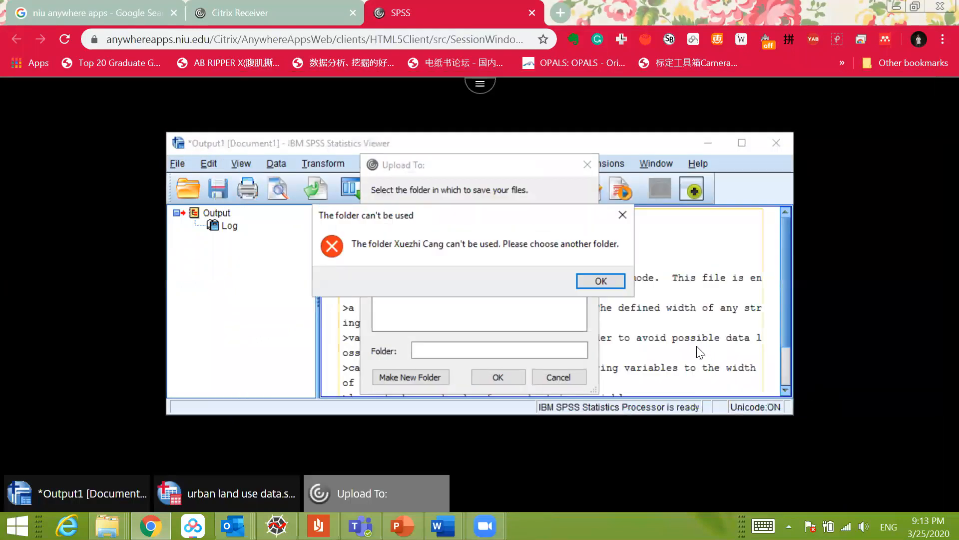
Step: Dismiss the folder error and upload the workbook to the H: network drive under This PC
{"action": "left_click_drag", "start_coordinate": [548, 223], "coordinate": [591, 229]}
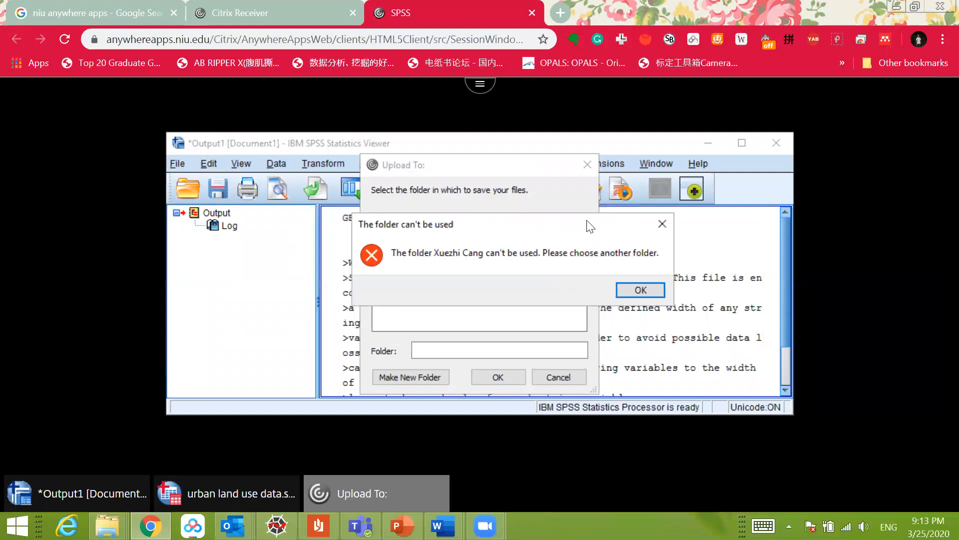
{"action": "left_click", "coordinate": [644, 290]}
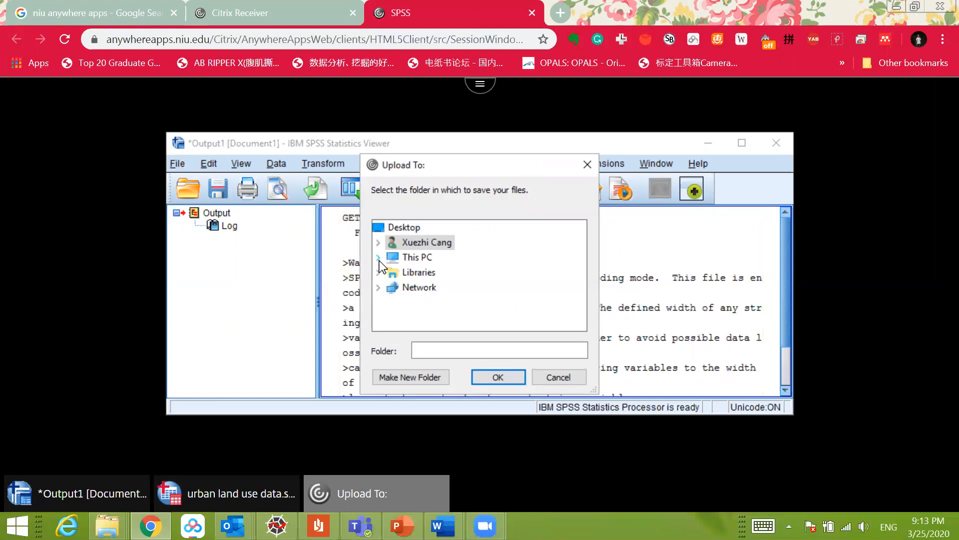
{"action": "left_click", "coordinate": [378, 257]}
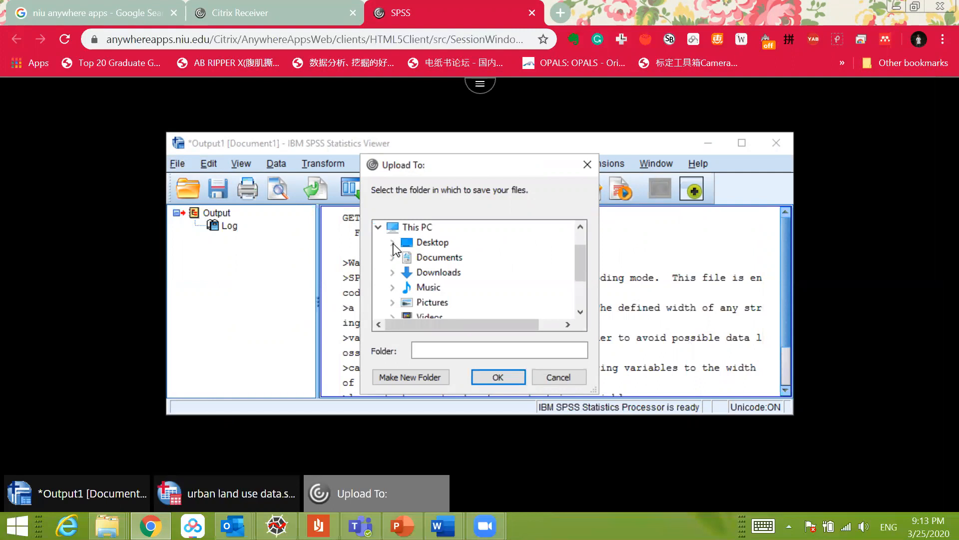
{"action": "scroll", "coordinate": [430, 260], "scroll_direction": "down", "scroll_amount": 2}
{"action": "left_click", "coordinate": [448, 273]}
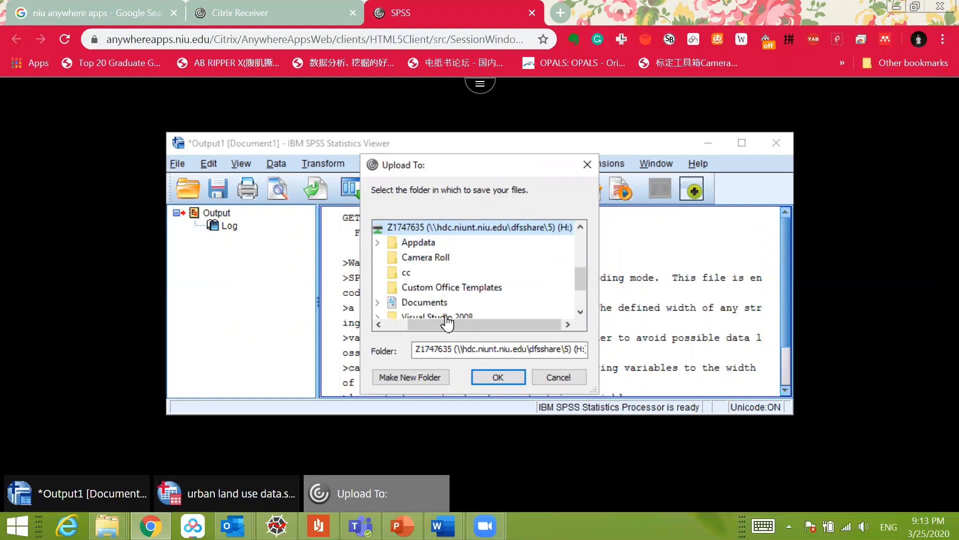
{"action": "left_click_drag", "start_coordinate": [447, 324], "coordinate": [428, 324]}
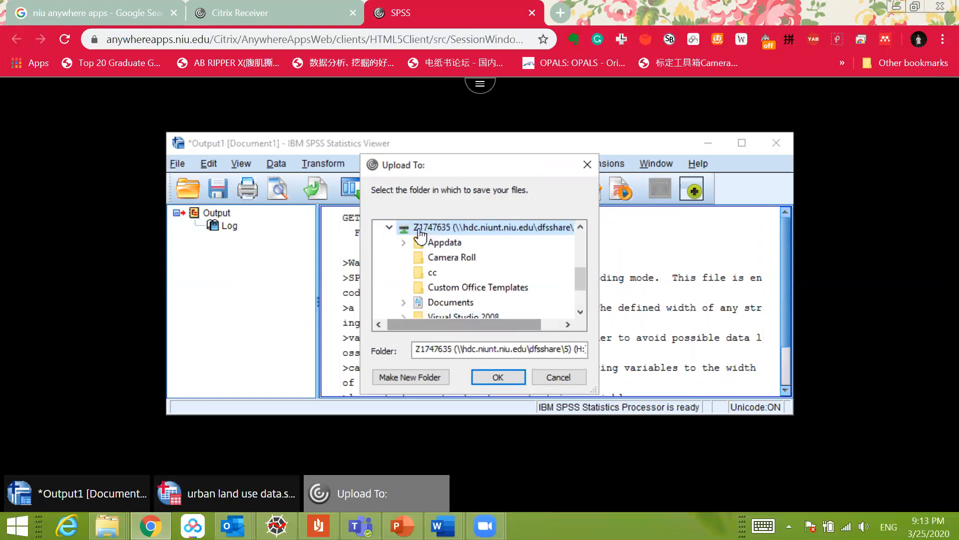
{"action": "left_click", "coordinate": [499, 378]}
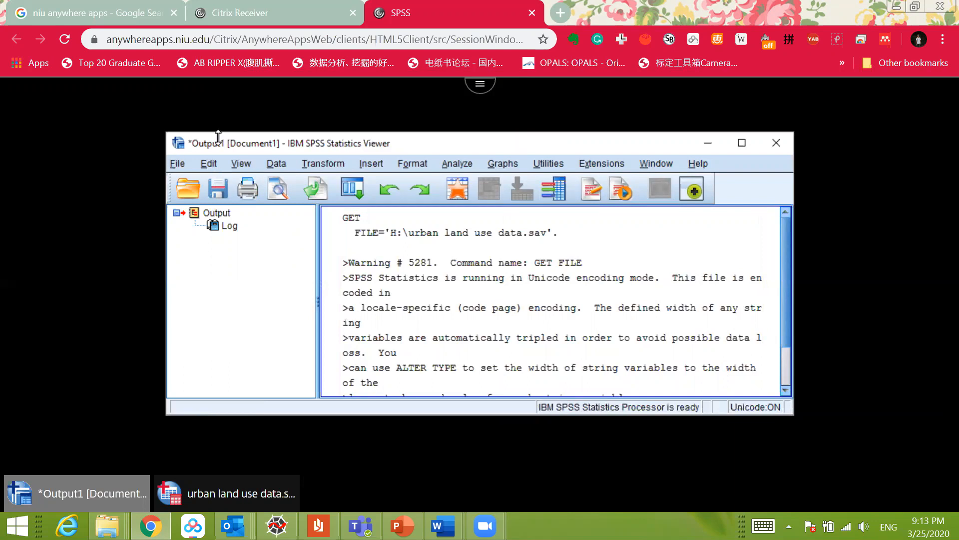
Step: Start opening a data file in SPSS and set the file type to Excel (*.xls, *.xlsx, *.xlsm)
{"action": "left_click", "coordinate": [178, 165]}
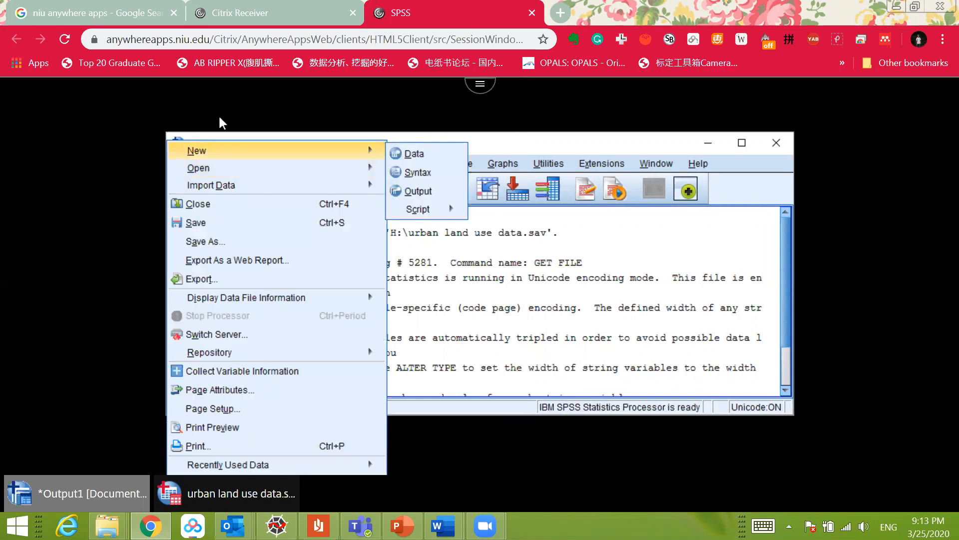
{"action": "left_click", "coordinate": [196, 134]}
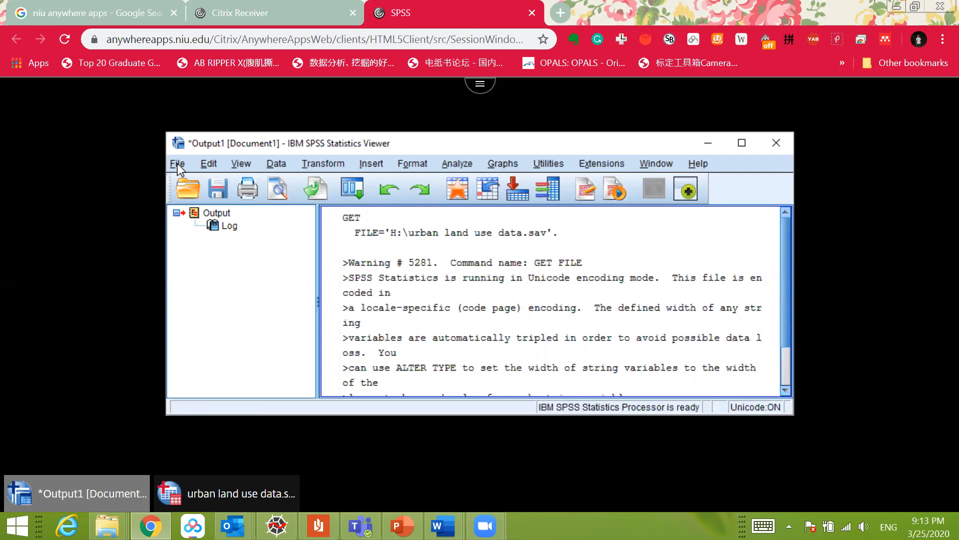
{"action": "key", "text": "ctrl"}
{"action": "key", "text": "ctrl"}
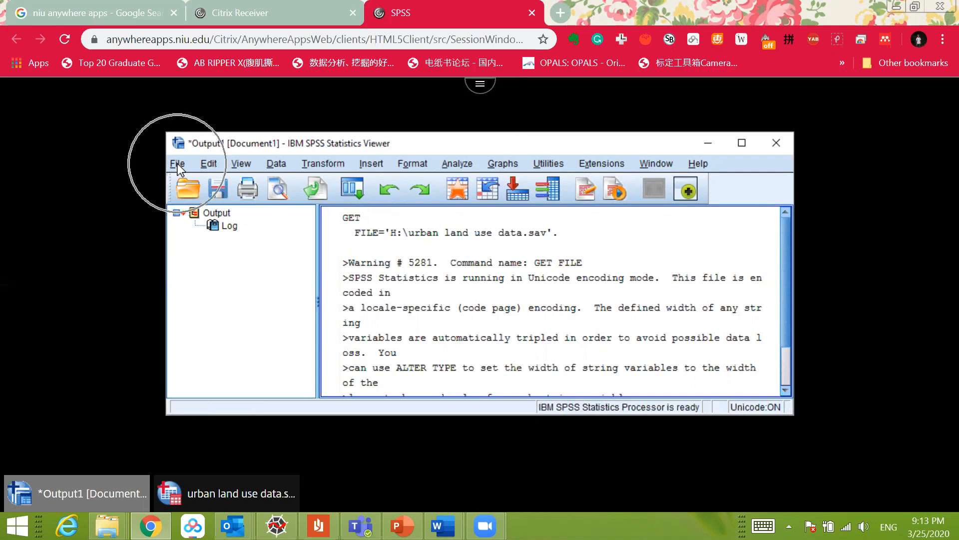
{"action": "left_click", "coordinate": [178, 165]}
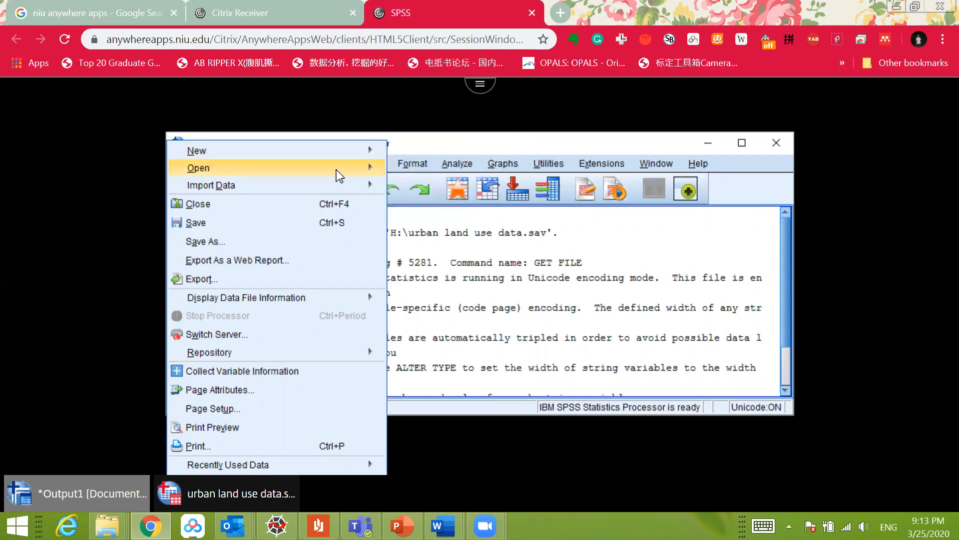
{"action": "mouse_move", "coordinate": [352, 172]}
{"action": "left_click", "coordinate": [413, 175]}
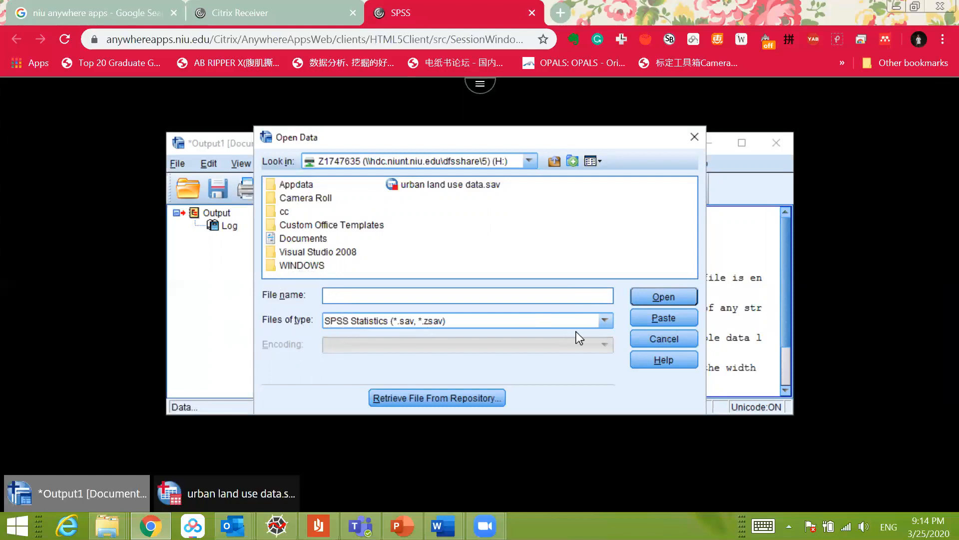
{"action": "left_click", "coordinate": [611, 322]}
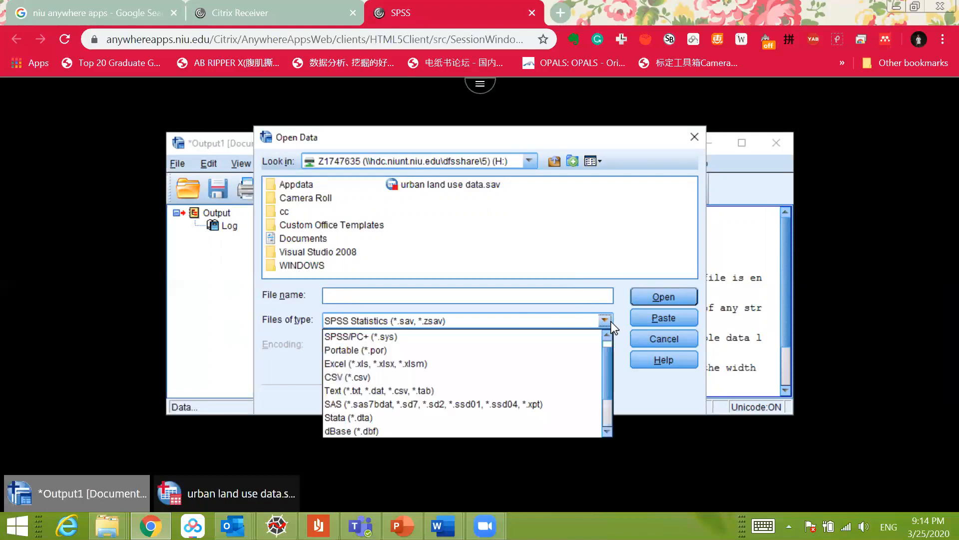
{"action": "left_click", "coordinate": [555, 364]}
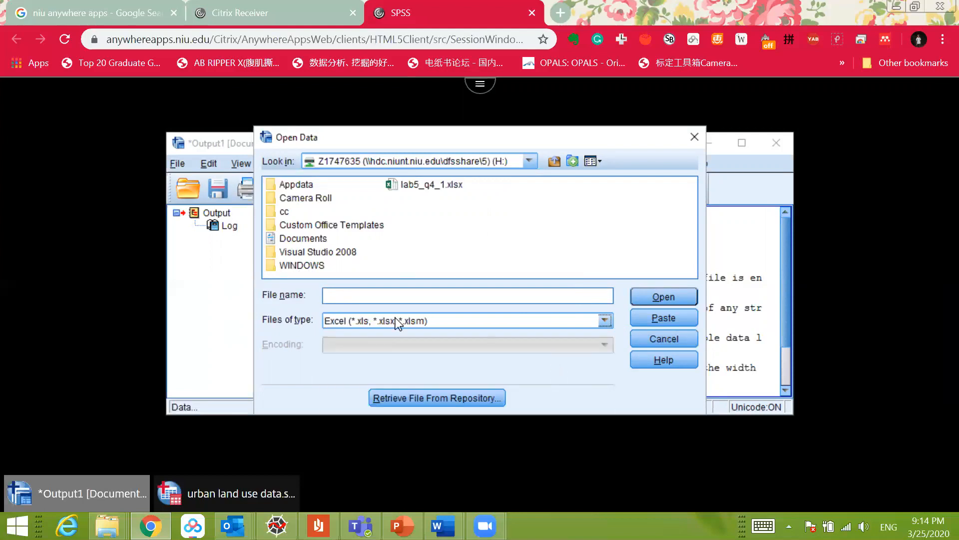
Step: Select lab5_q4_1.xlsx on the H: drive and open it for reading into SPSS
{"action": "key", "text": "ctrl"}
{"action": "key", "text": "ctrl"}
{"action": "key", "text": "ctrl"}
{"action": "key", "text": "ctrl"}
{"action": "key", "text": "ctrl"}
{"action": "key", "text": "ctrl"}
{"action": "key", "text": "ctrl"}
{"action": "key", "text": "ctrl"}
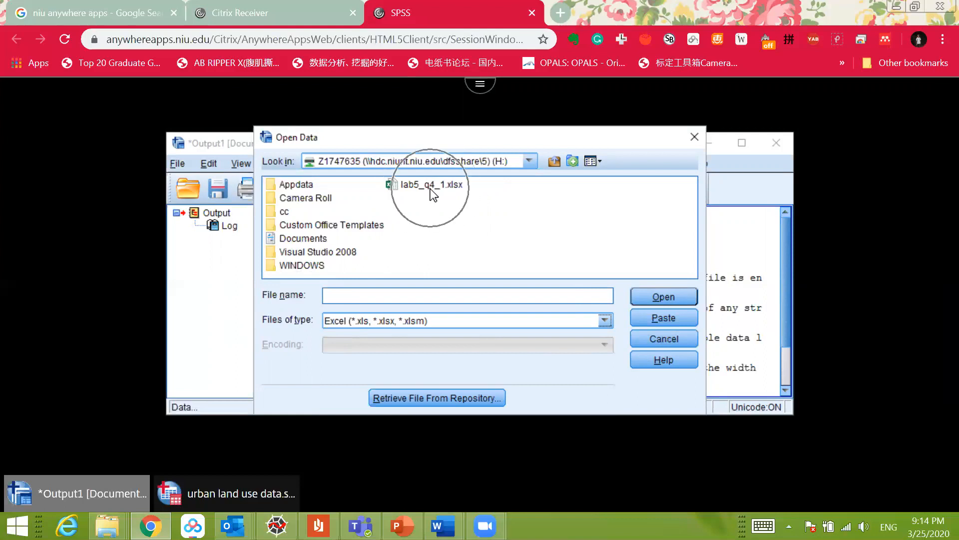
{"action": "left_click", "coordinate": [432, 194]}
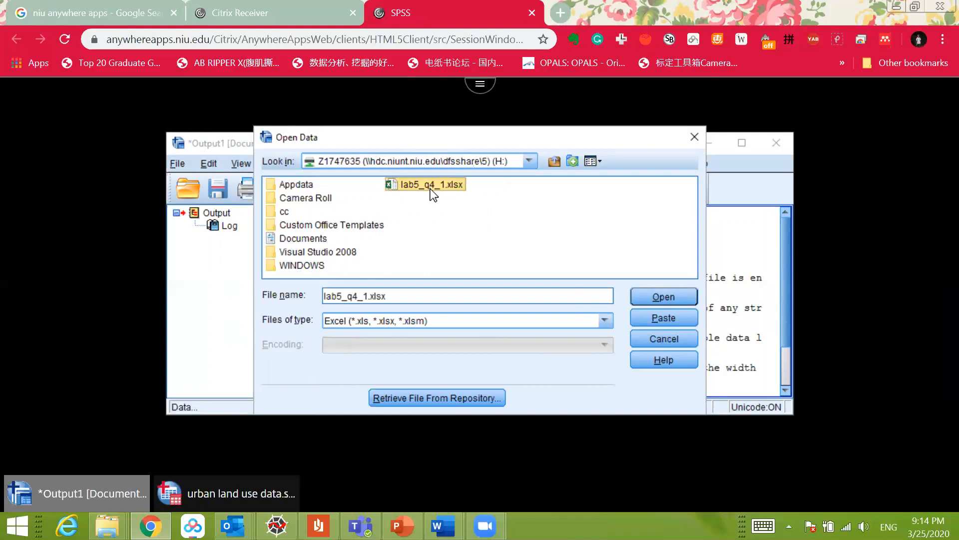
{"action": "left_click", "coordinate": [665, 297]}
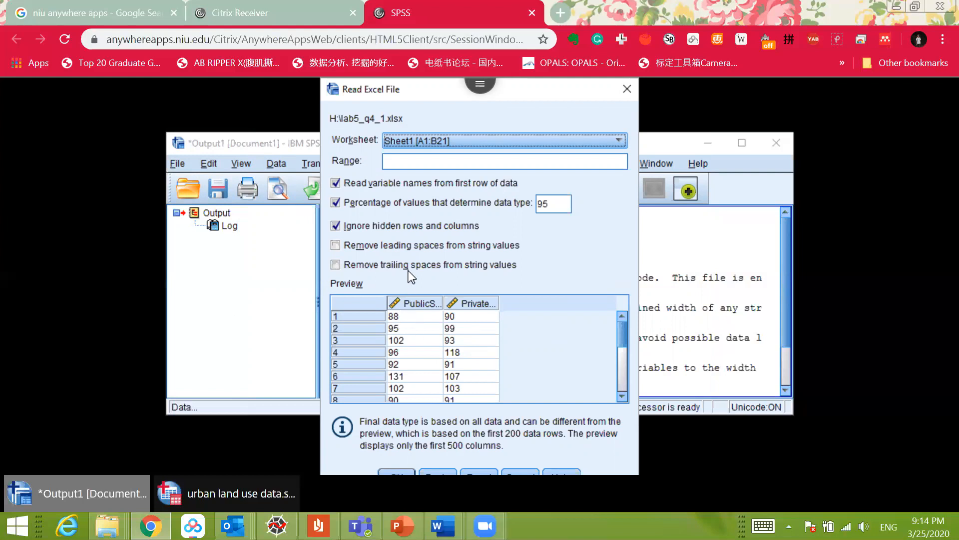
Step: Check the preview of Sheet1 [A1:B21] and import it with variable names read from the first row
{"action": "left_click", "coordinate": [621, 355]}
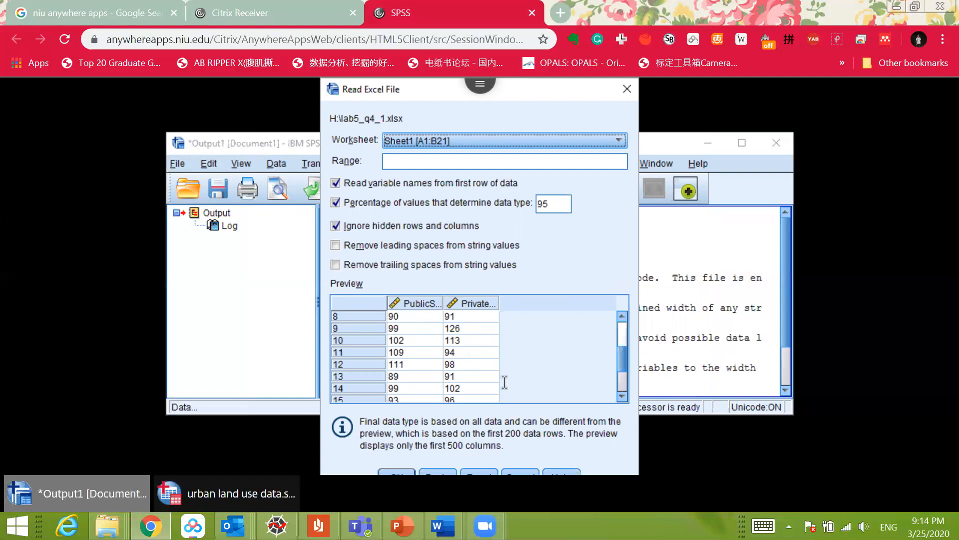
{"action": "scroll", "coordinate": [599, 358], "scroll_direction": "up", "scroll_amount": 3}
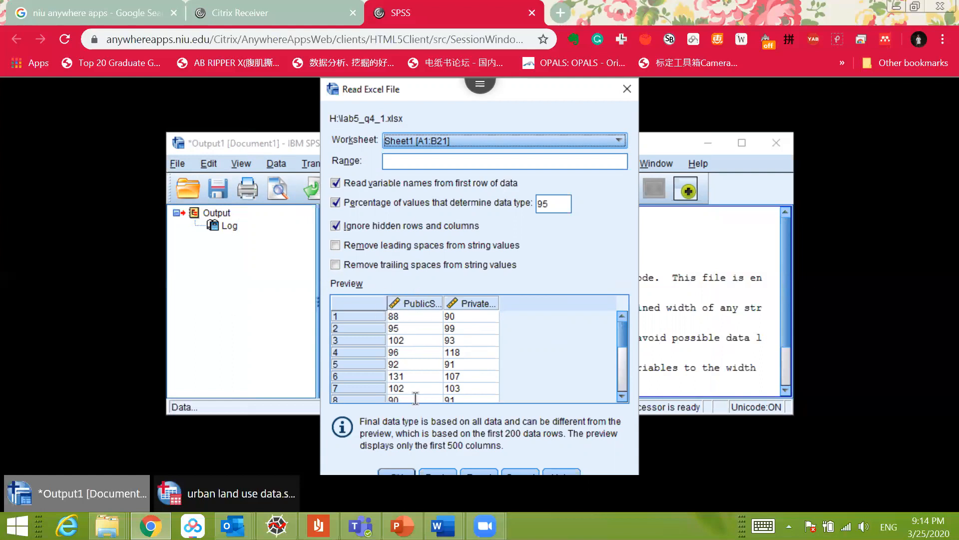
{"action": "left_click", "coordinate": [400, 472]}
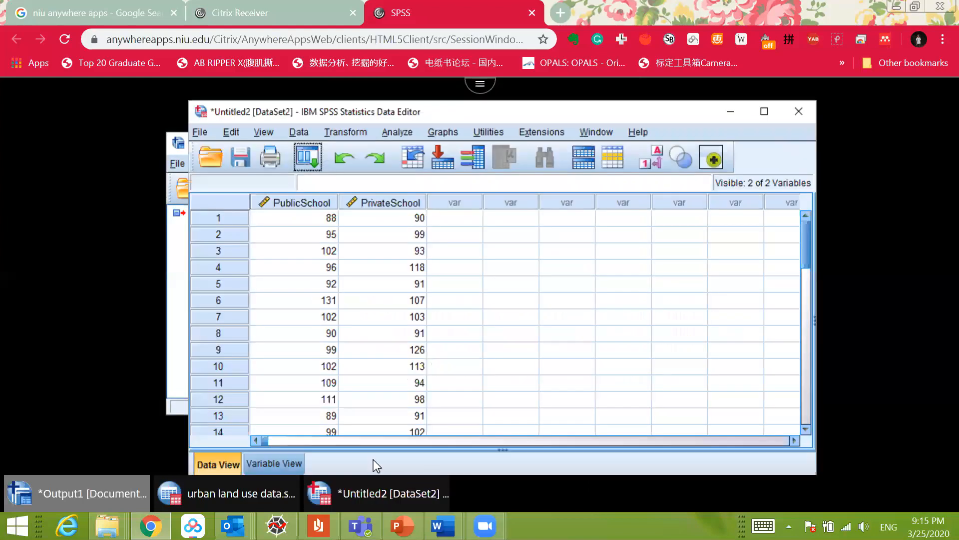
Step: Review the variable definitions in Variable View and choose Scale as the Public School variable's measure
{"action": "left_click", "coordinate": [287, 463]}
{"action": "left_click_drag", "start_coordinate": [536, 445], "coordinate": [696, 442]}
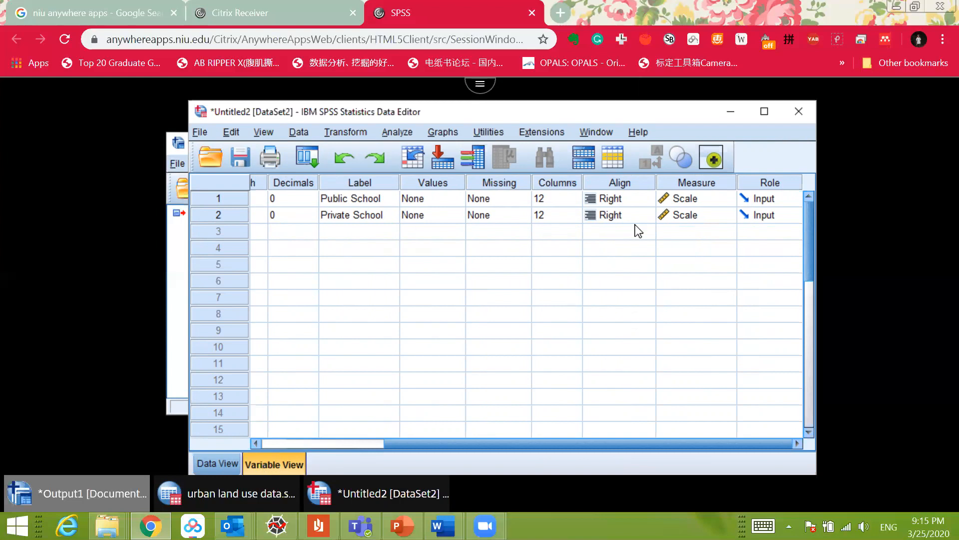
{"action": "left_click", "coordinate": [718, 198]}
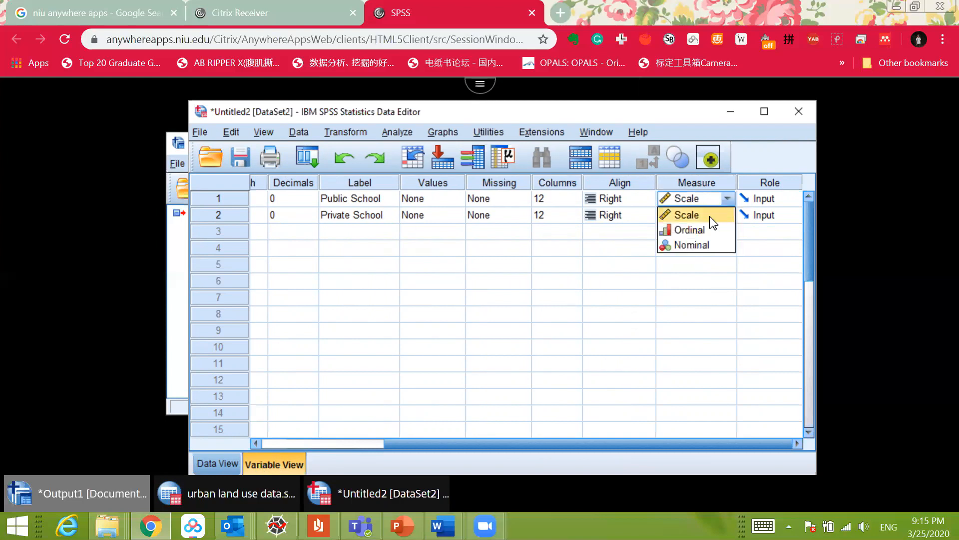
{"action": "left_click", "coordinate": [711, 217]}
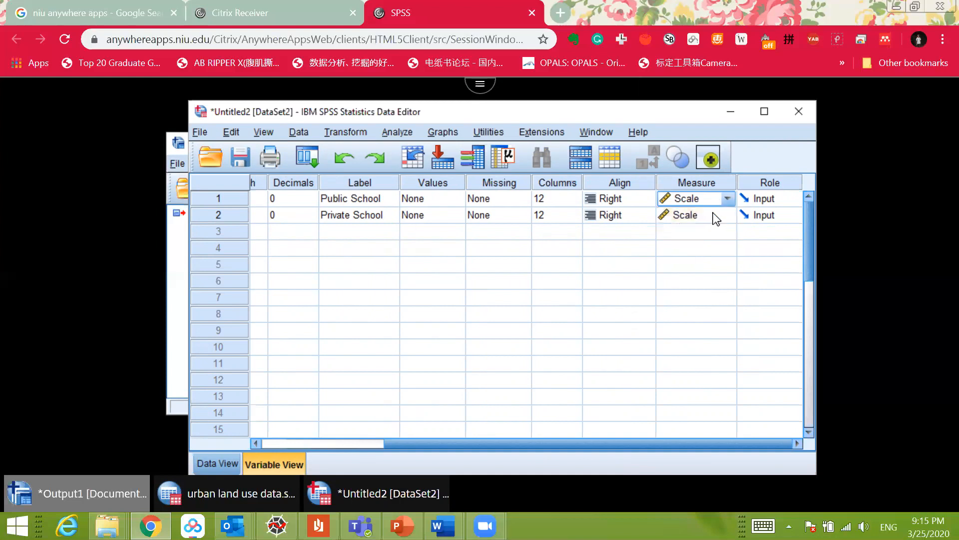
Step: Return to Data View and look through the imported PublicSchool and PrivateSchool scores
{"action": "left_click", "coordinate": [212, 464]}
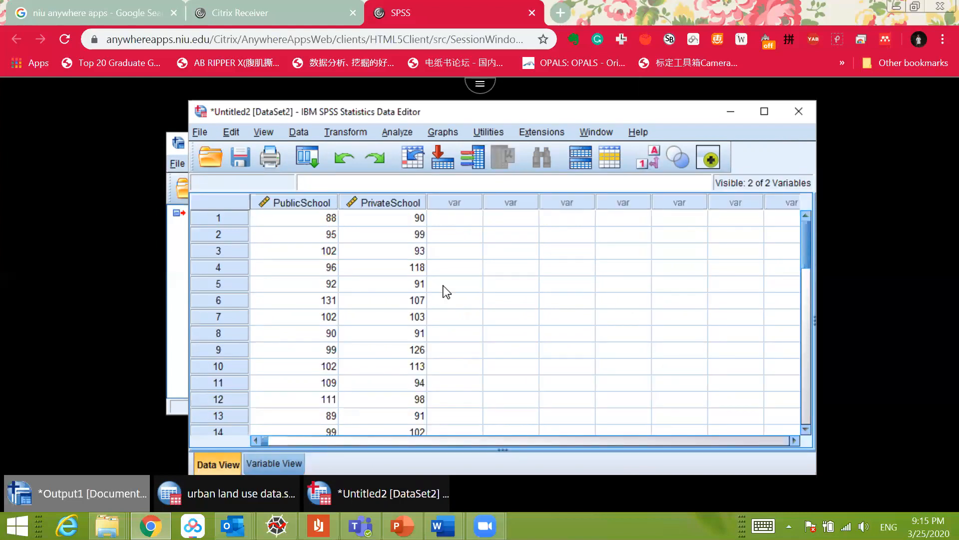
{"action": "scroll", "coordinate": [442, 291], "scroll_direction": "down", "scroll_amount": 6}
{"action": "scroll", "coordinate": [452, 323], "scroll_direction": "up", "scroll_amount": 6}
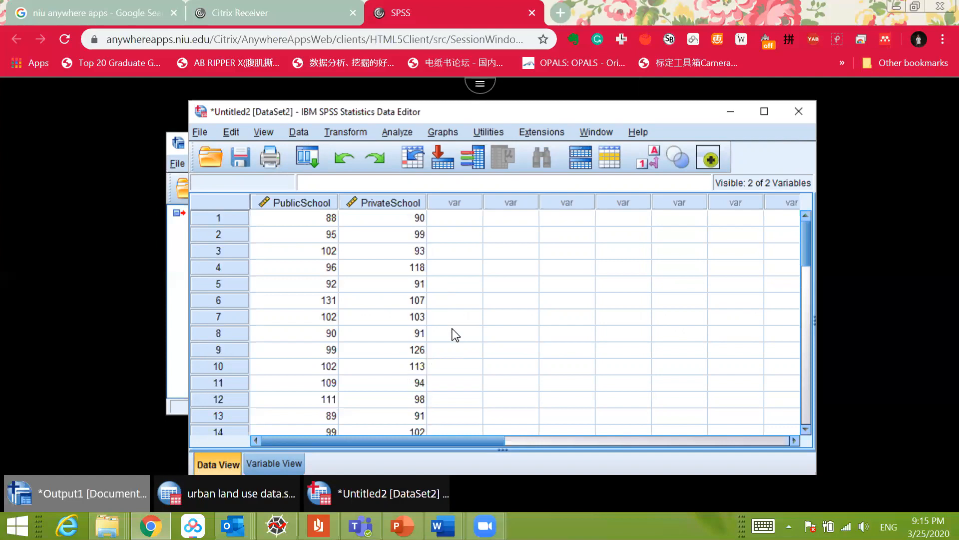
{"action": "left_click", "coordinate": [445, 132]}
{"action": "mouse_move", "coordinate": [391, 130]}
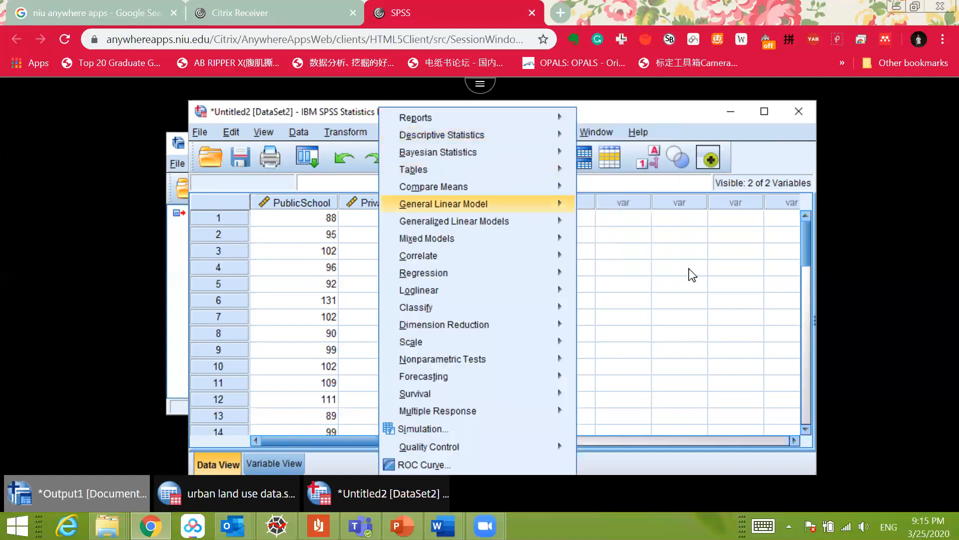
{"action": "left_click", "coordinate": [689, 269]}
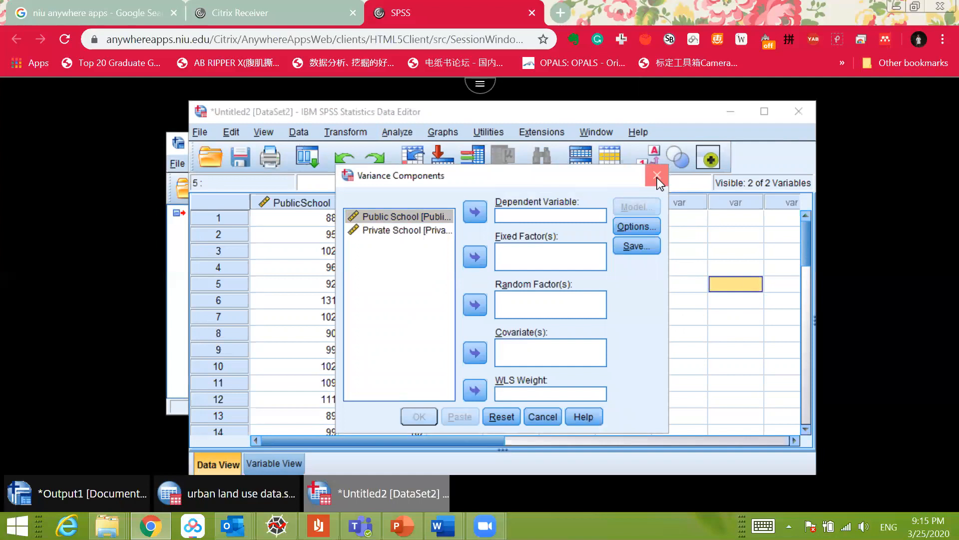
{"action": "left_click", "coordinate": [657, 175]}
Step: Point out the PublicSchool and PrivateSchool variables, leaving the PrivateSchool column selected
{"action": "left_click", "coordinate": [320, 208]}
{"action": "left_click", "coordinate": [378, 206]}
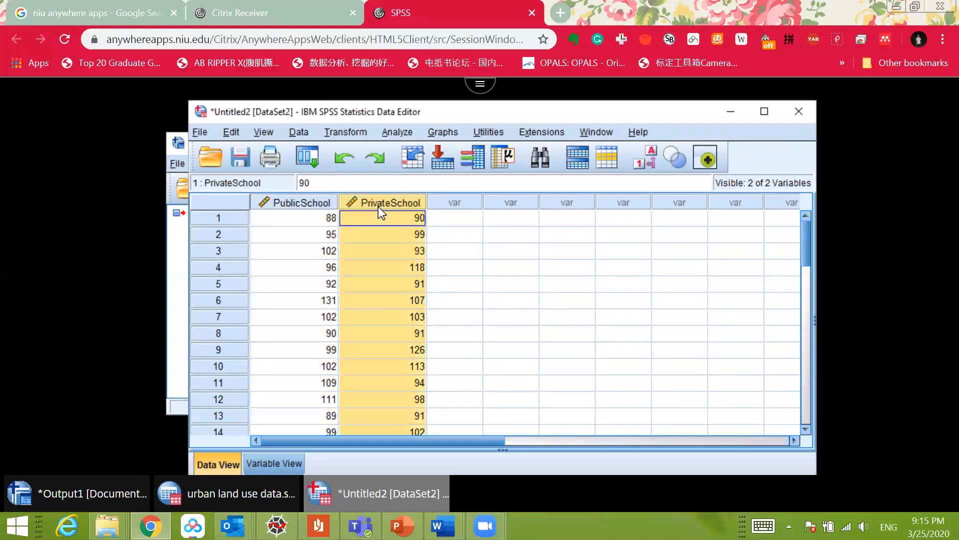
{"action": "left_click", "coordinate": [322, 205]}
{"action": "left_click", "coordinate": [356, 201]}
Step: Download lab5_q4_1.xlsx from the remote session's H: drive and save it to the local Desktop
{"action": "left_click", "coordinate": [484, 92]}
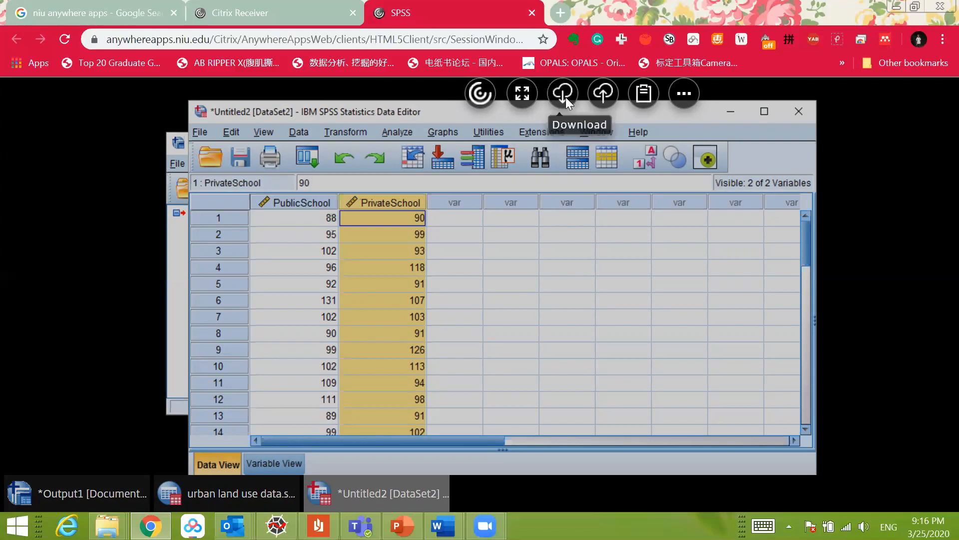
{"action": "left_click", "coordinate": [566, 97]}
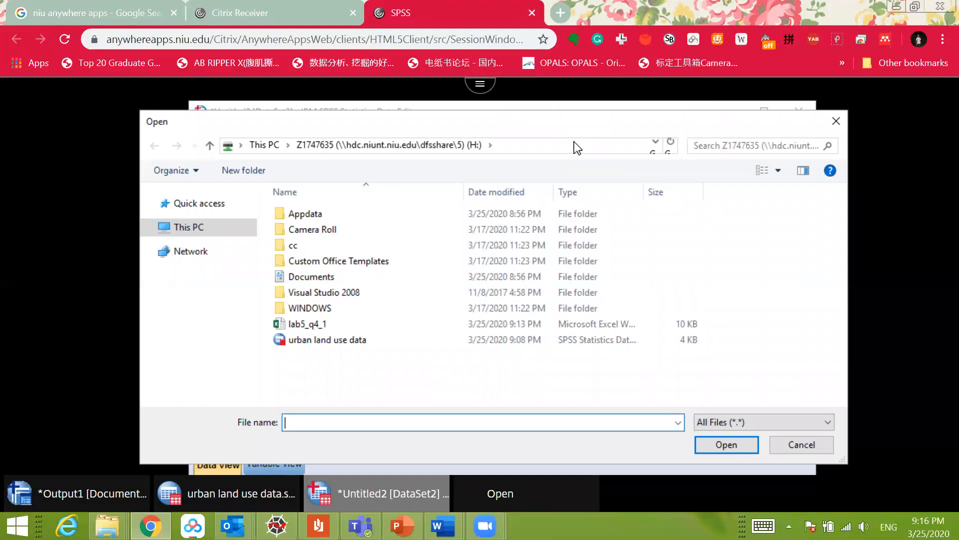
{"action": "double_click", "coordinate": [326, 328]}
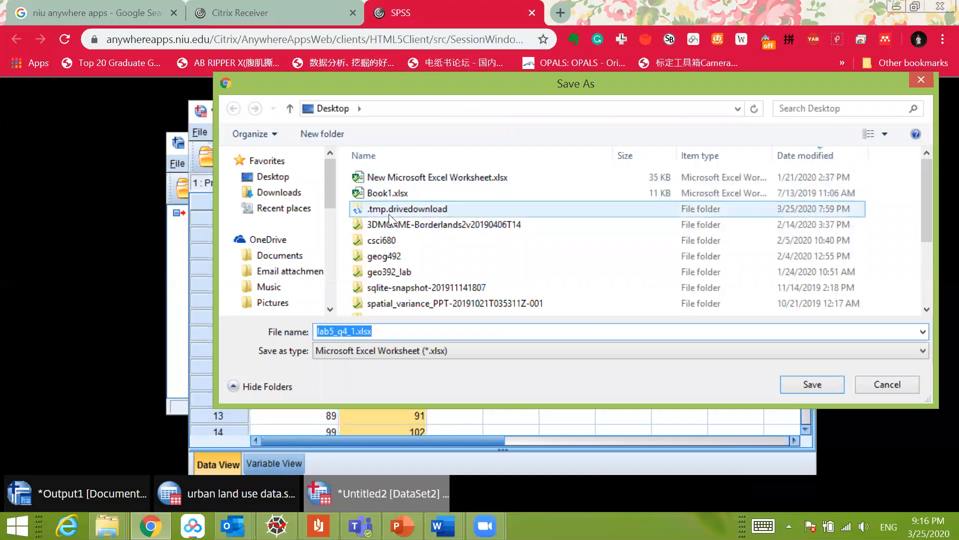
{"action": "scroll", "coordinate": [331, 215], "scroll_direction": "down", "scroll_amount": 2}
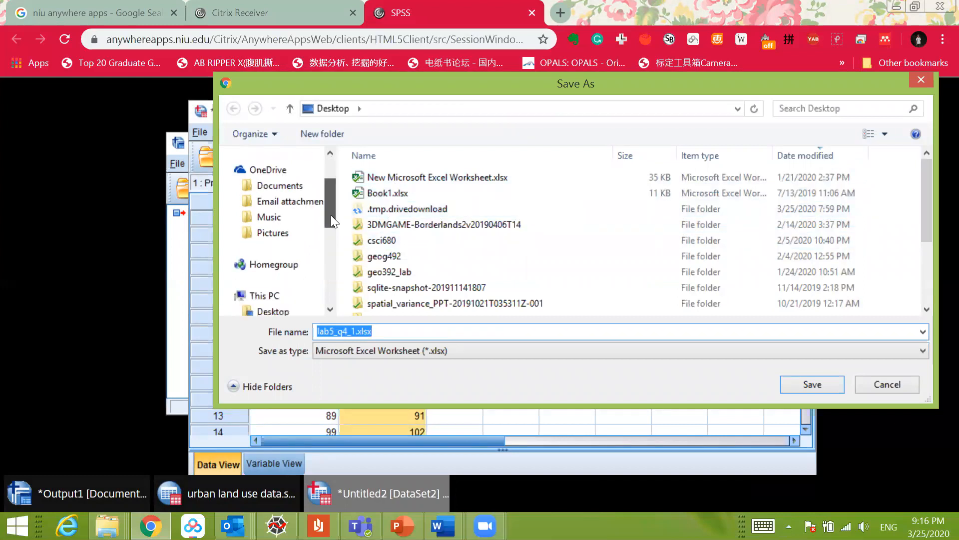
{"action": "scroll", "coordinate": [331, 215], "scroll_direction": "up", "scroll_amount": 2}
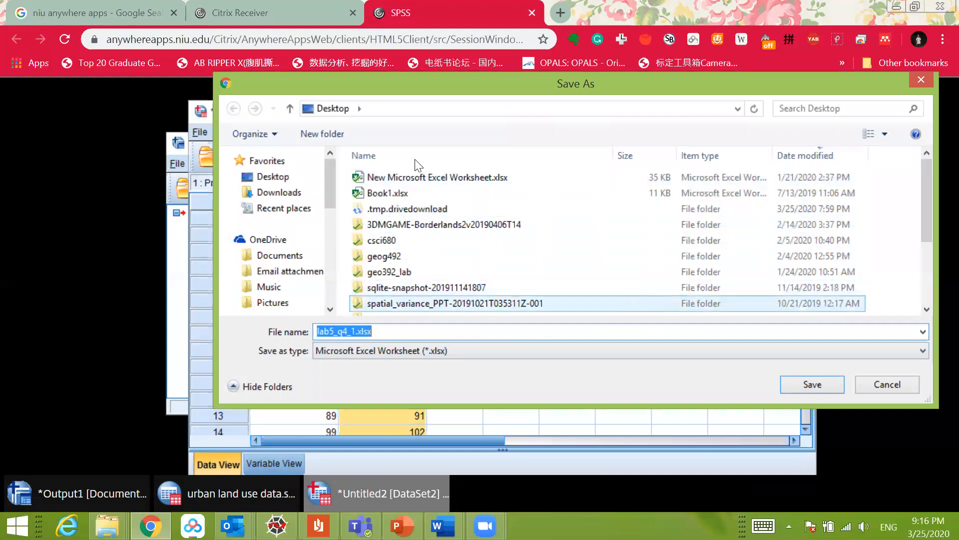
{"action": "left_click", "coordinate": [813, 385]}
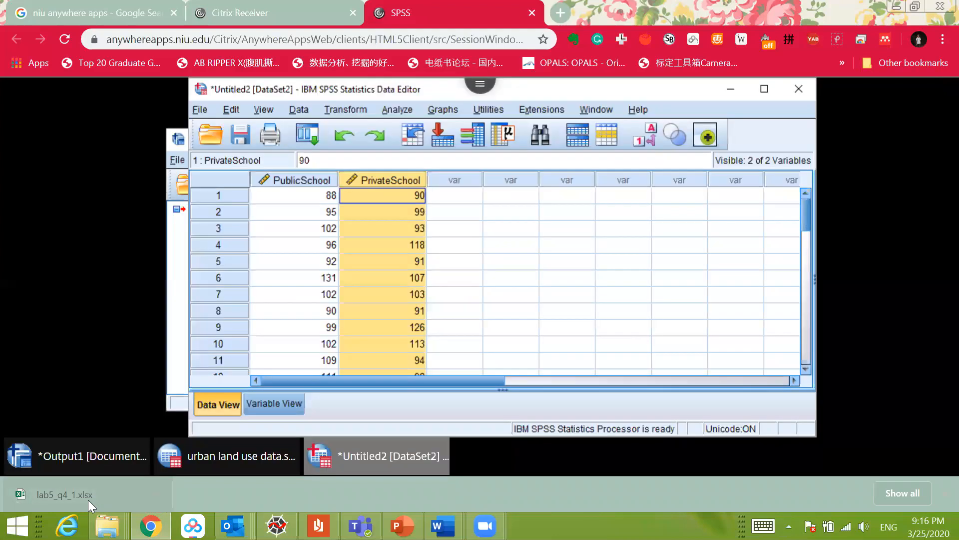
Step: Open the downloaded lab5_q4_1.xlsx in Excel, enable editing and check the public and private school scores
{"action": "left_click", "coordinate": [87, 499]}
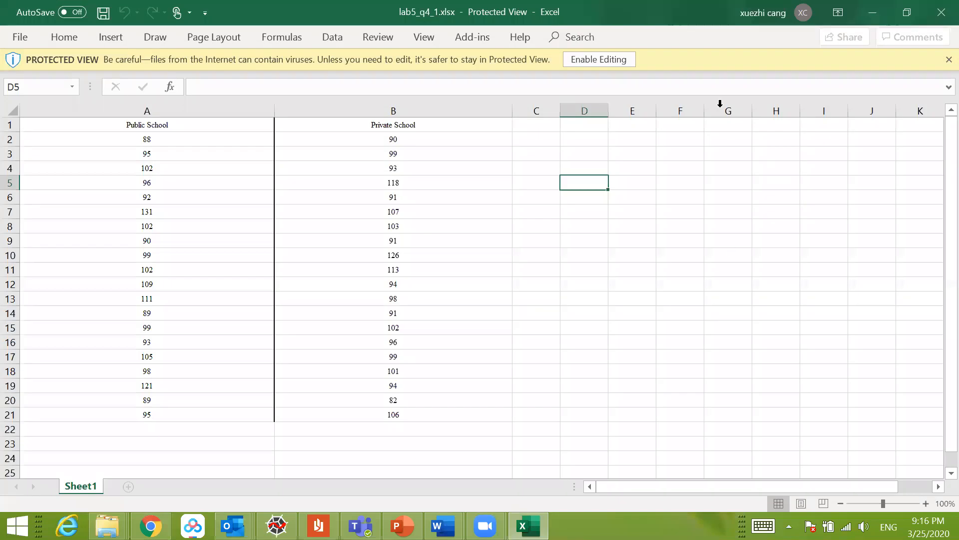
{"action": "left_click", "coordinate": [609, 59]}
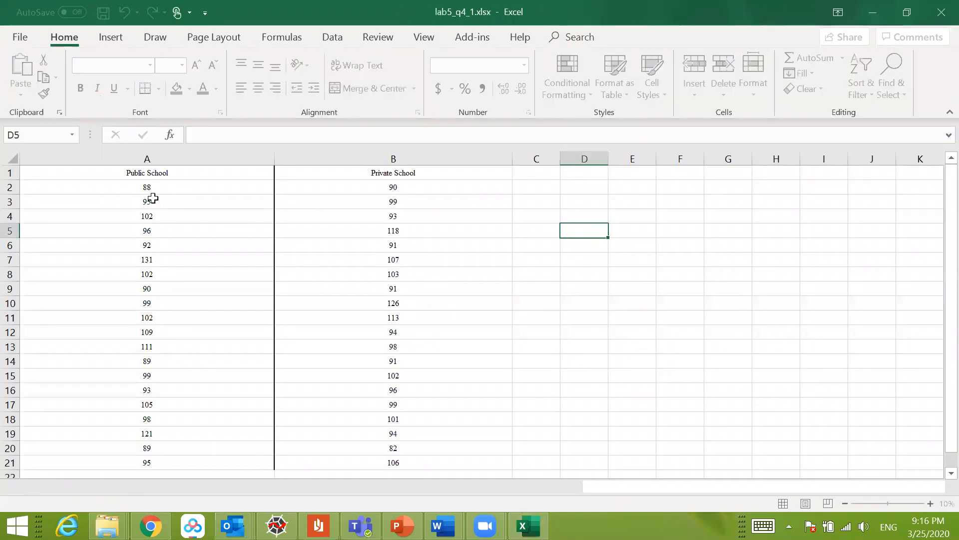
{"action": "left_click_drag", "start_coordinate": [145, 186], "coordinate": [307, 332]}
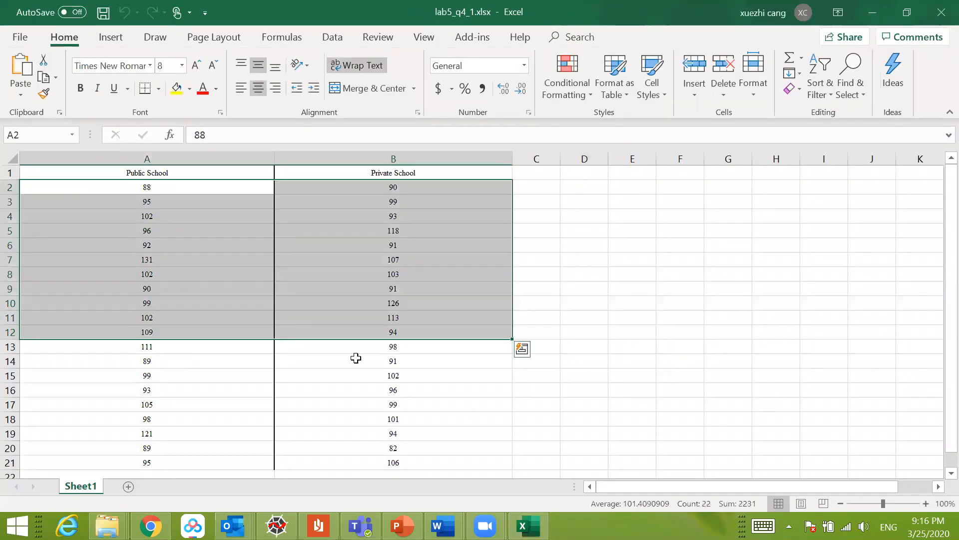
{"action": "left_click", "coordinate": [465, 409]}
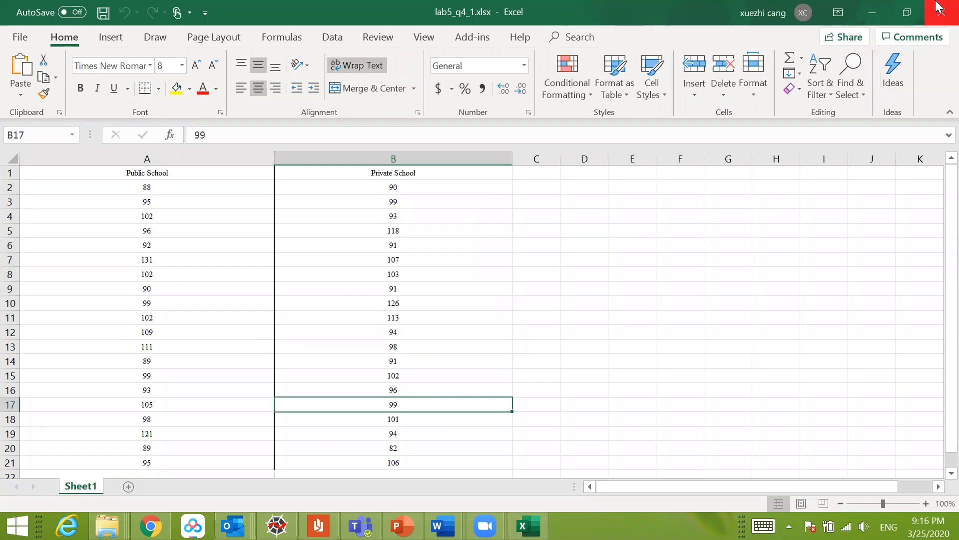
Step: Switch back from Excel to SPSS and reposition the Data Editor window within the remote session
{"action": "left_click", "coordinate": [878, 11]}
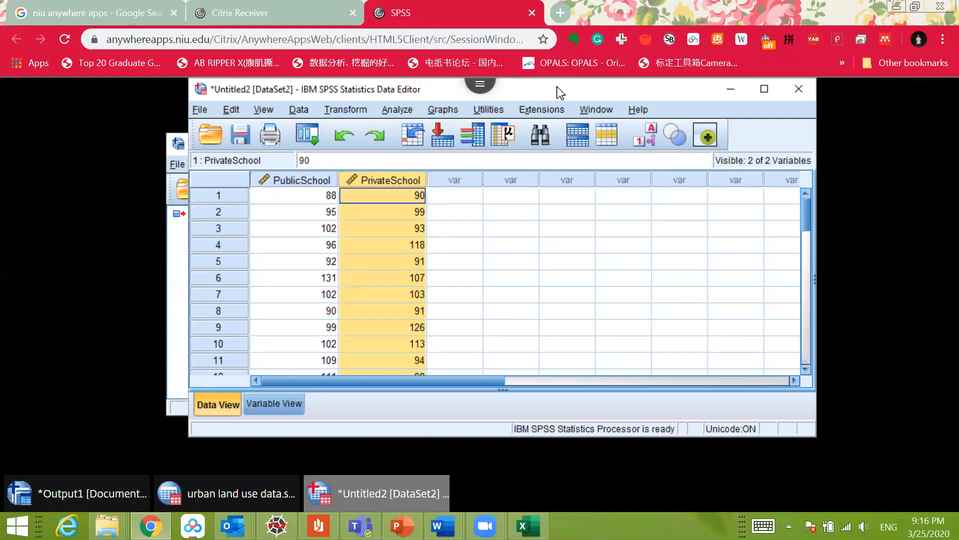
{"action": "left_click_drag", "start_coordinate": [560, 94], "coordinate": [461, 123]}
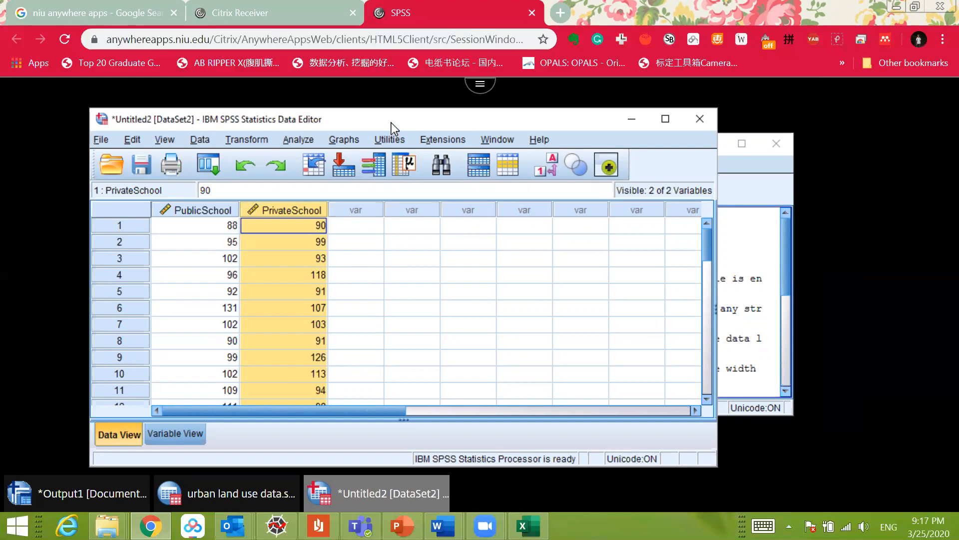
{"action": "left_click_drag", "start_coordinate": [391, 121], "coordinate": [391, 110]}
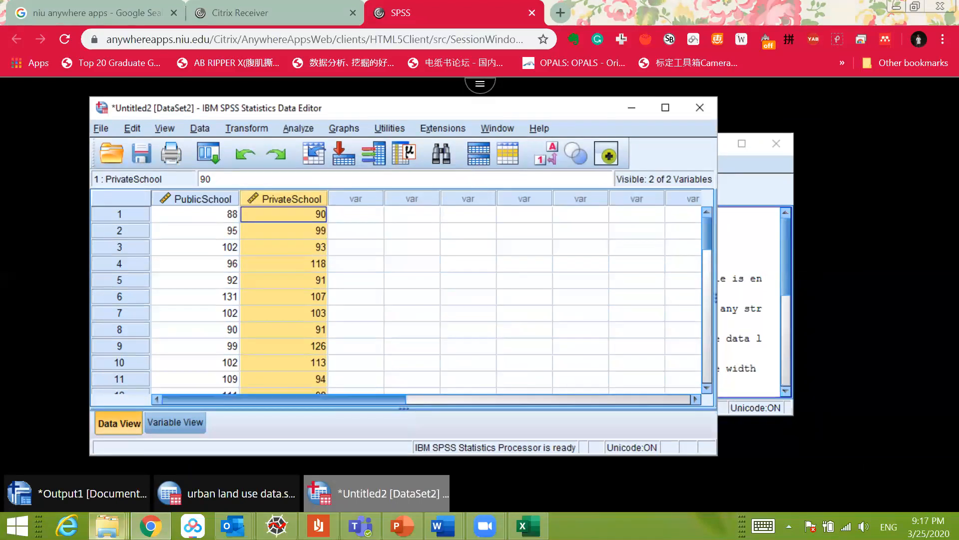
Step: Create a Word document named answer_sheet.docx in the local Lab 5 folder and open it in Word
{"action": "mouse_move", "coordinate": [107, 526]}
{"action": "left_click", "coordinate": [116, 471]}
{"action": "right_click", "coordinate": [293, 246]}
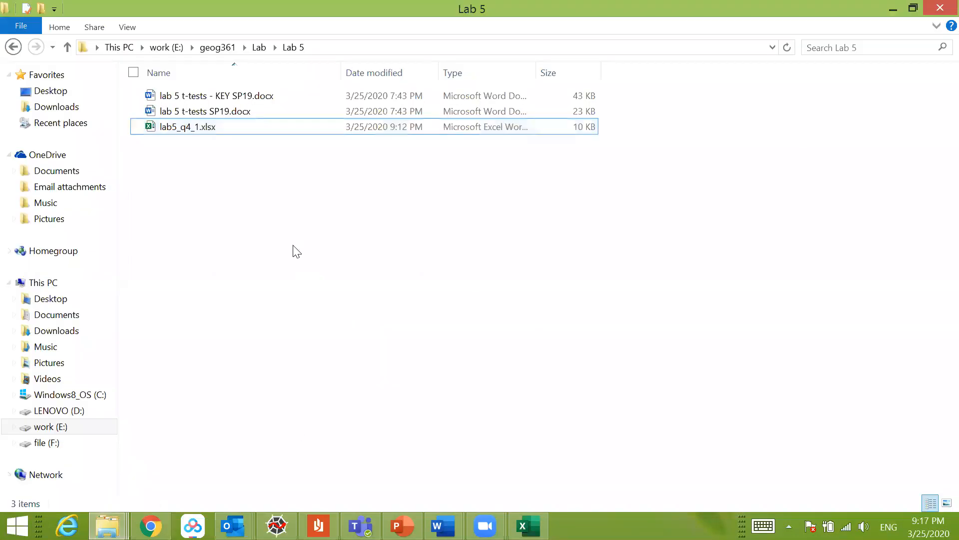
{"action": "mouse_move", "coordinate": [182, 452]}
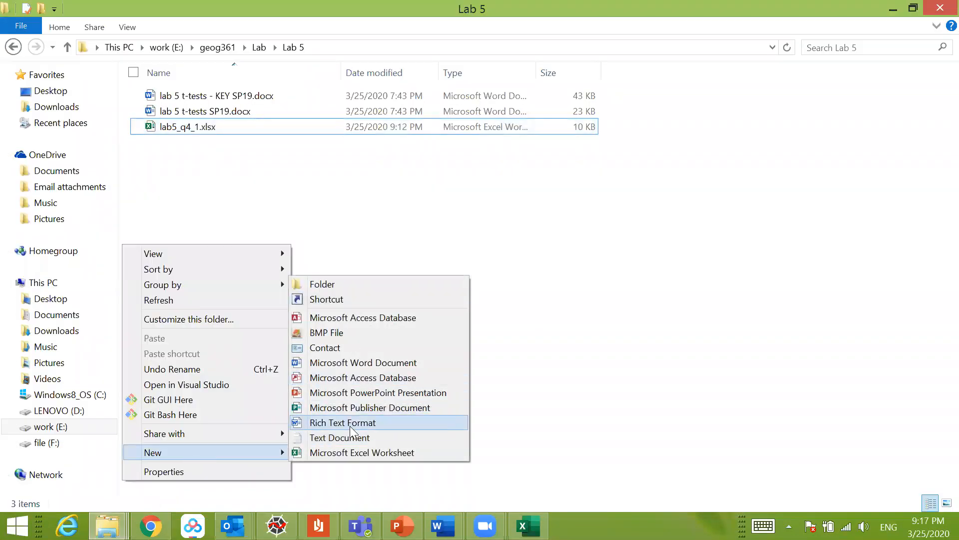
{"action": "left_click", "coordinate": [353, 363]}
{"action": "type", "text": "answer"}
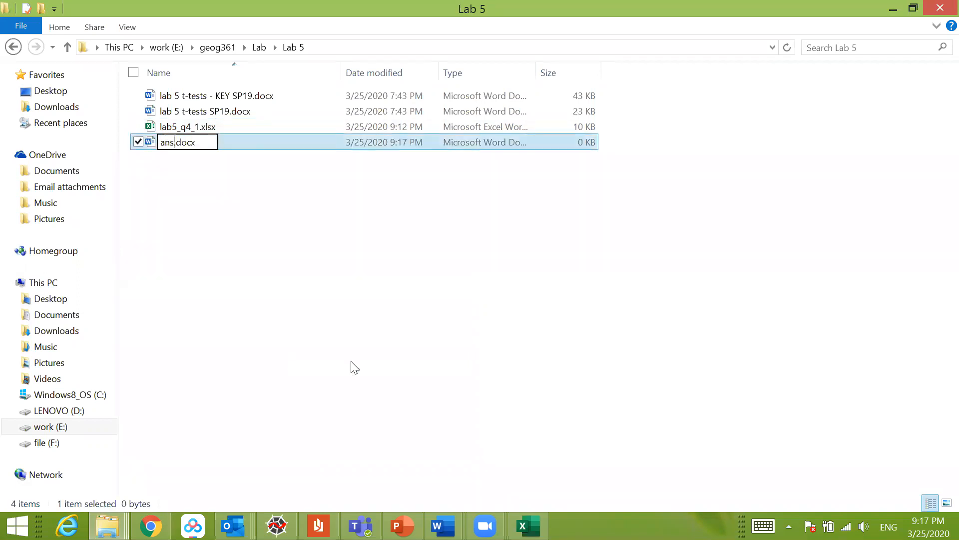
{"action": "type", "text": "_sheet"}
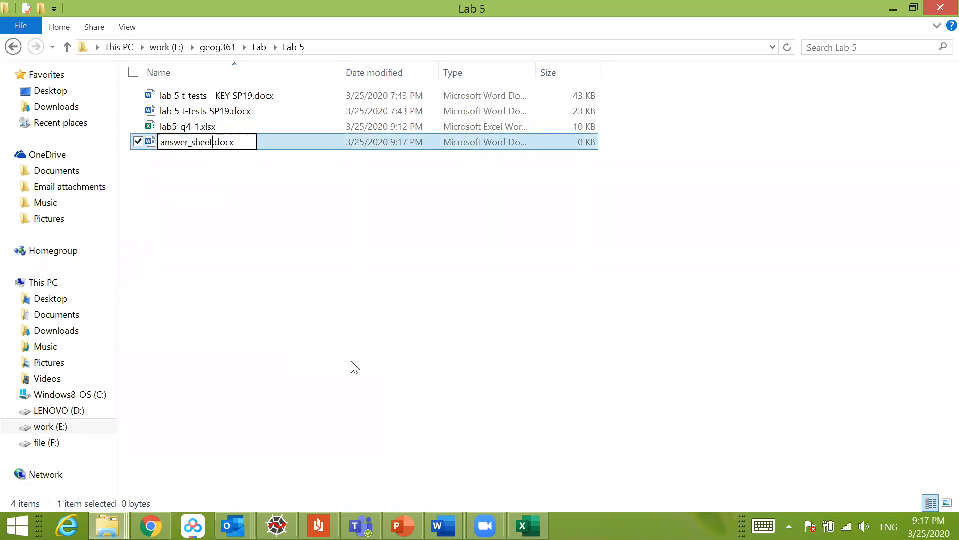
{"action": "key", "text": "Return"}
{"action": "key", "text": "Return"}
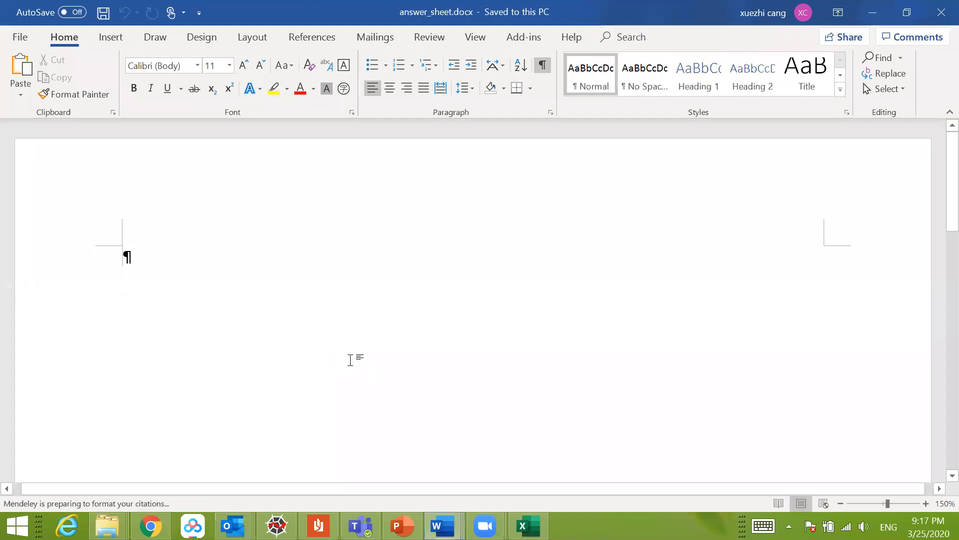
Step: Switch back to SPSS and open the Chart Builder, accepting its notice about measurement levels
{"action": "mouse_move", "coordinate": [150, 527]}
{"action": "left_click", "coordinate": [154, 468]}
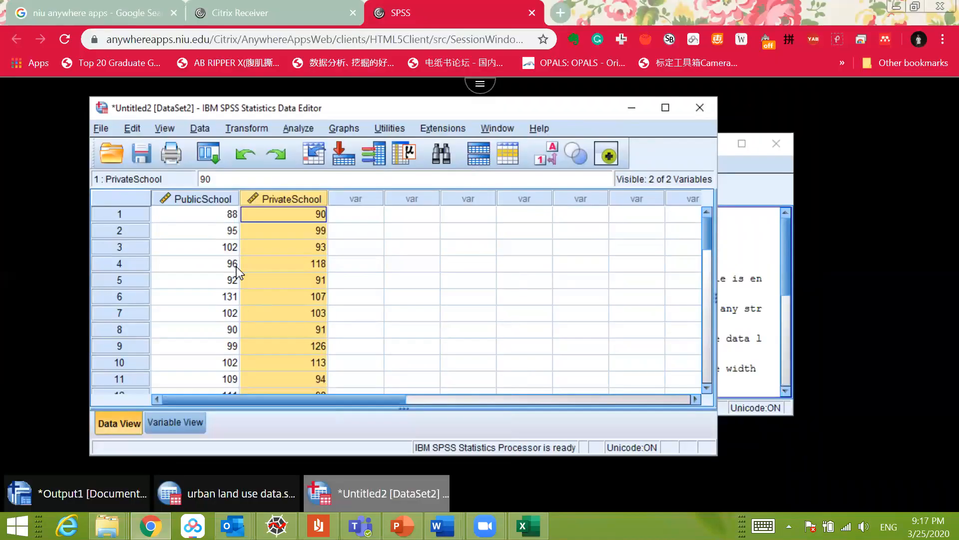
{"action": "left_click", "coordinate": [306, 128]}
{"action": "left_click", "coordinate": [261, 111]}
{"action": "left_click", "coordinate": [358, 130]}
{"action": "left_click", "coordinate": [358, 149]}
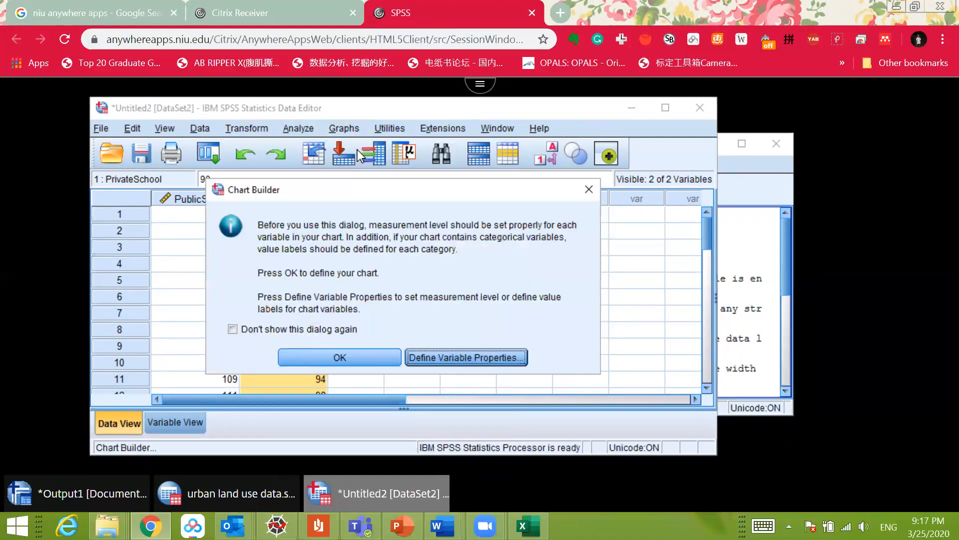
{"action": "left_click", "coordinate": [339, 356]}
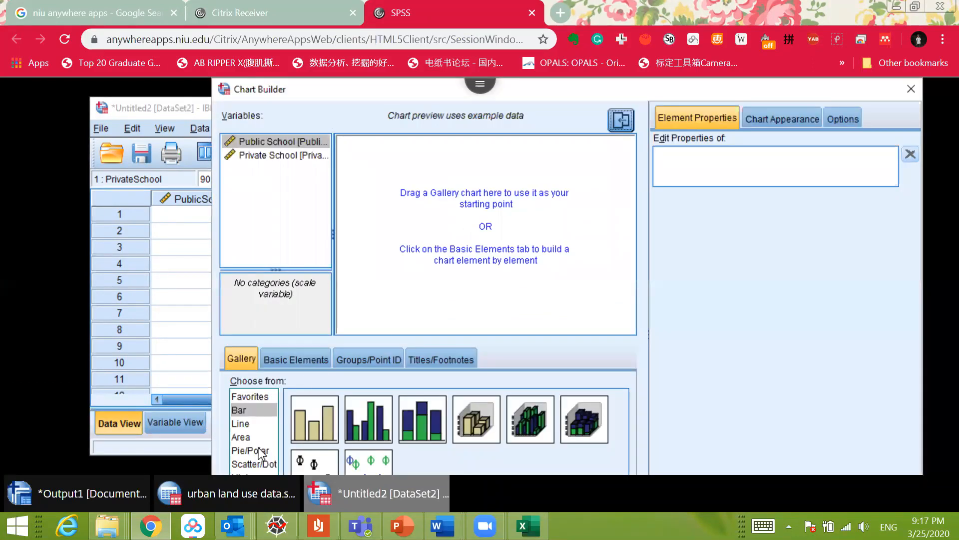
Step: Set up a simple scatter plot with Public School on the X axis and Private School on the Y axis
{"action": "left_click", "coordinate": [254, 463]}
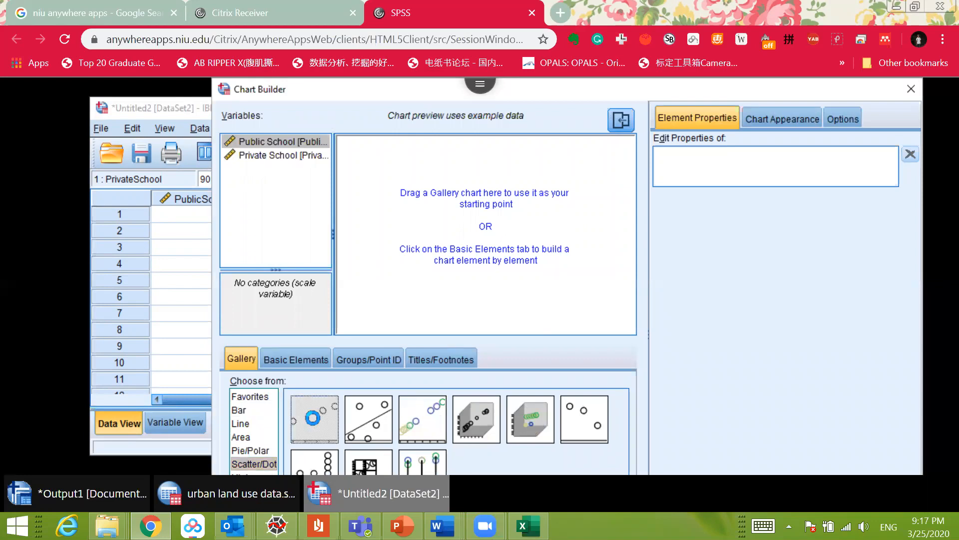
{"action": "double_click", "coordinate": [313, 418]}
{"action": "left_click_drag", "start_coordinate": [282, 145], "coordinate": [361, 227]}
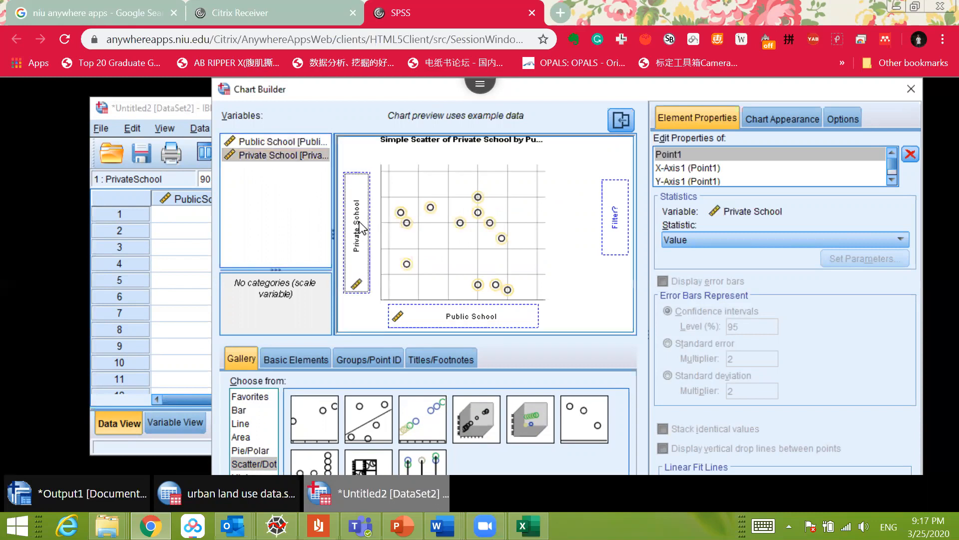
Step: Show the remote session full screen, then move and shrink the Chart Builder until the whole dialog fits on screen
{"action": "left_click_drag", "start_coordinate": [758, 86], "coordinate": [711, 100]}
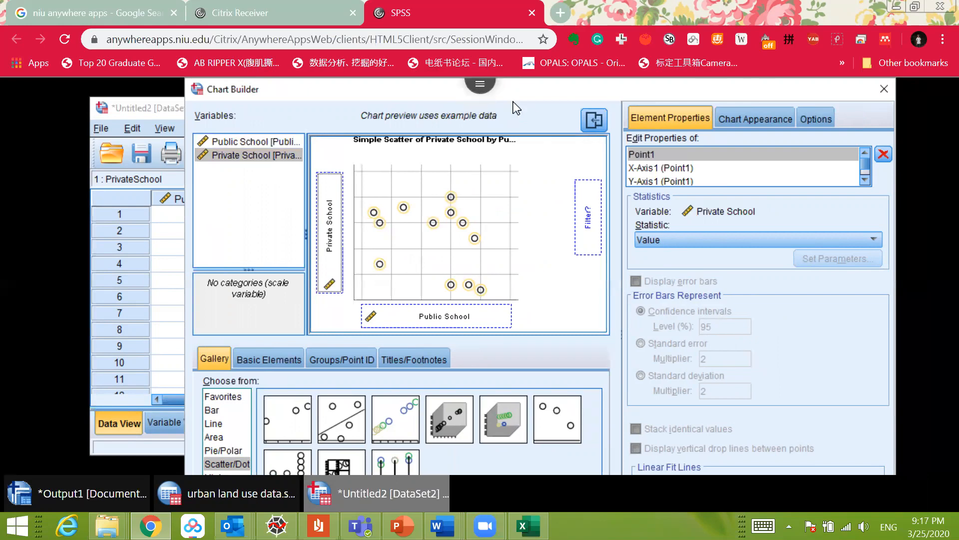
{"action": "left_click", "coordinate": [481, 88]}
{"action": "left_click", "coordinate": [534, 95]}
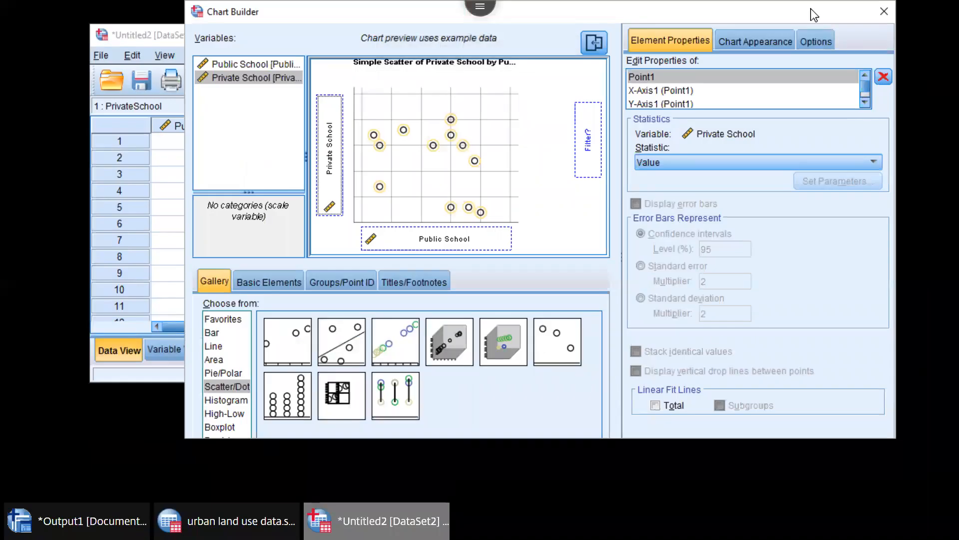
{"action": "left_click_drag", "start_coordinate": [667, 1], "coordinate": [791, 1]}
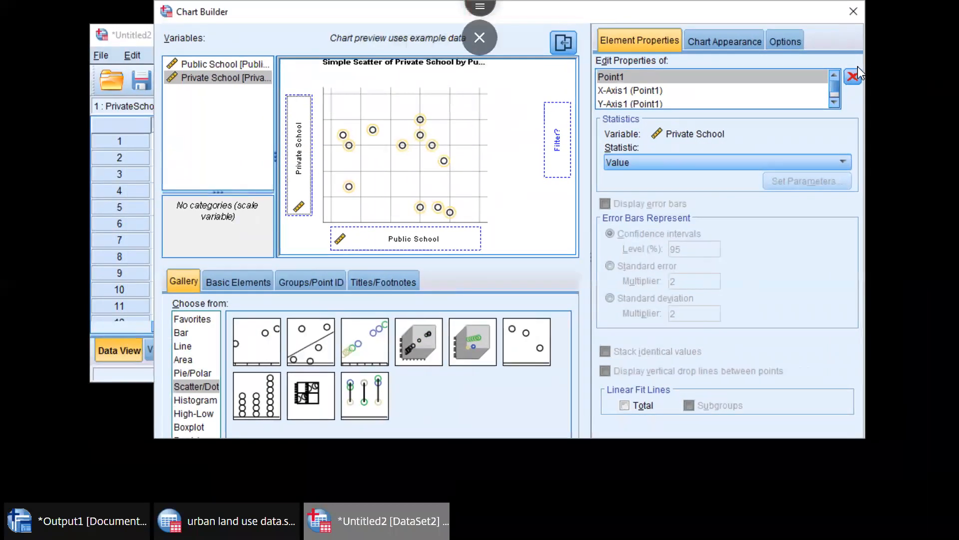
{"action": "left_click_drag", "start_coordinate": [563, 19], "coordinate": [603, 18]}
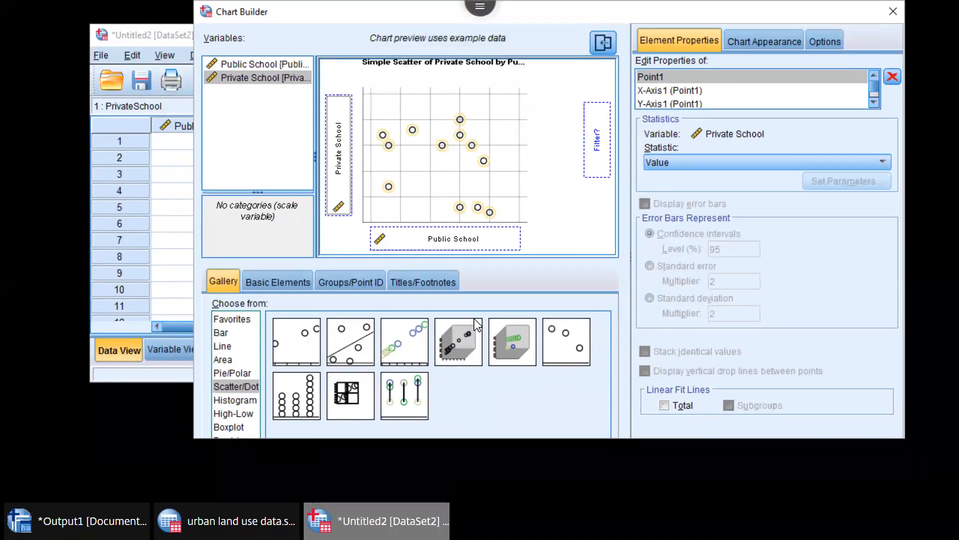
{"action": "left_click_drag", "start_coordinate": [569, 1], "coordinate": [483, 42]}
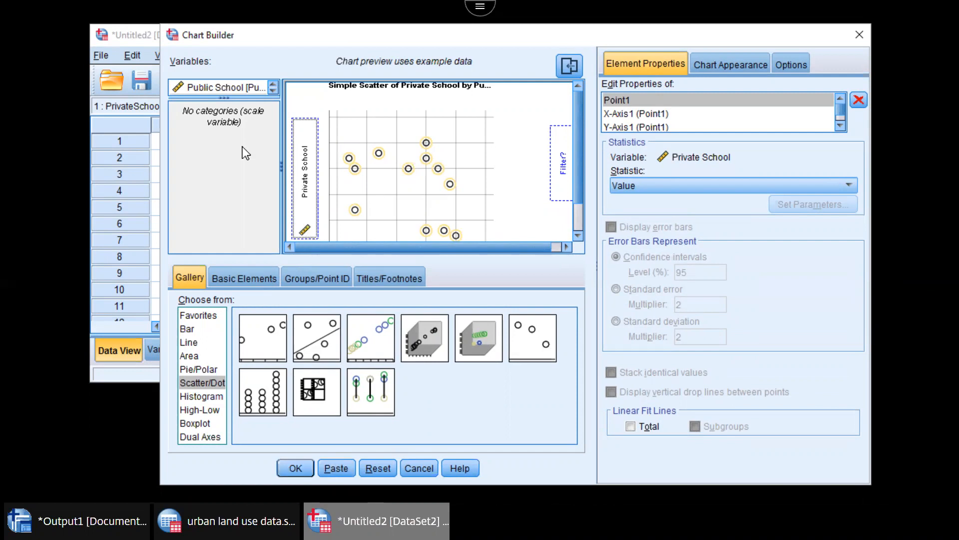
{"action": "scroll", "coordinate": [306, 186], "scroll_direction": "down", "scroll_amount": 2}
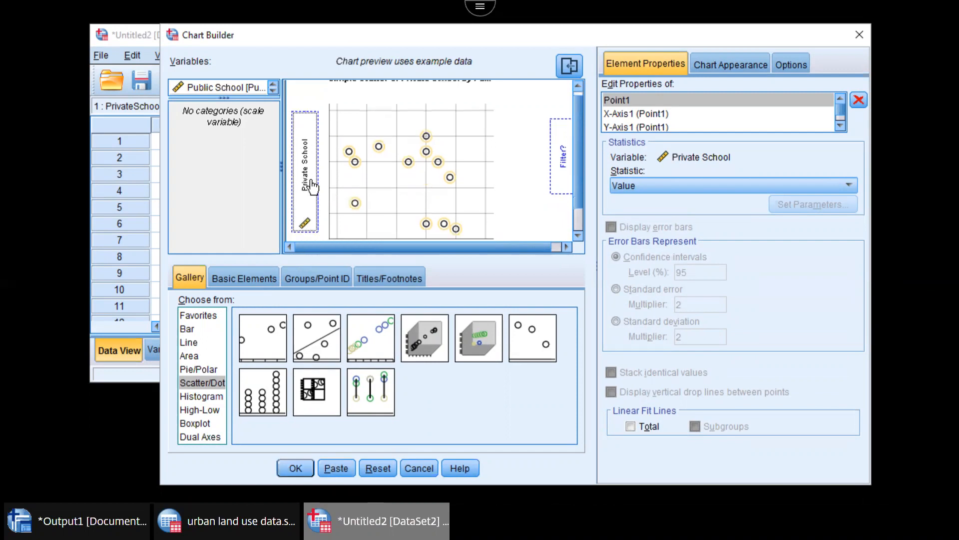
{"action": "scroll", "coordinate": [307, 187], "scroll_direction": "down", "scroll_amount": 3}
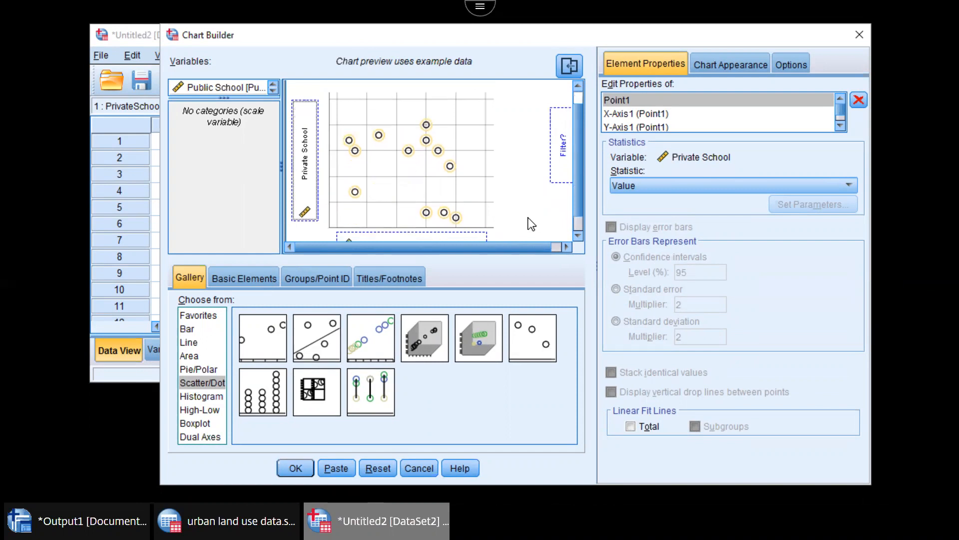
Step: Generate the scatter plot from the Chart Builder and maximize the output viewer to show the whole chart
{"action": "scroll", "coordinate": [439, 225], "scroll_direction": "down", "scroll_amount": 3}
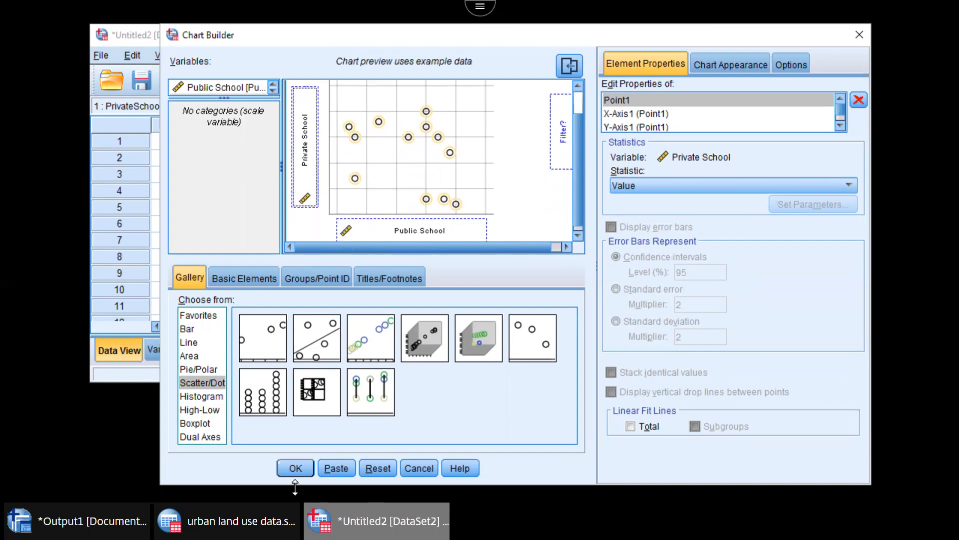
{"action": "left_click", "coordinate": [295, 467]}
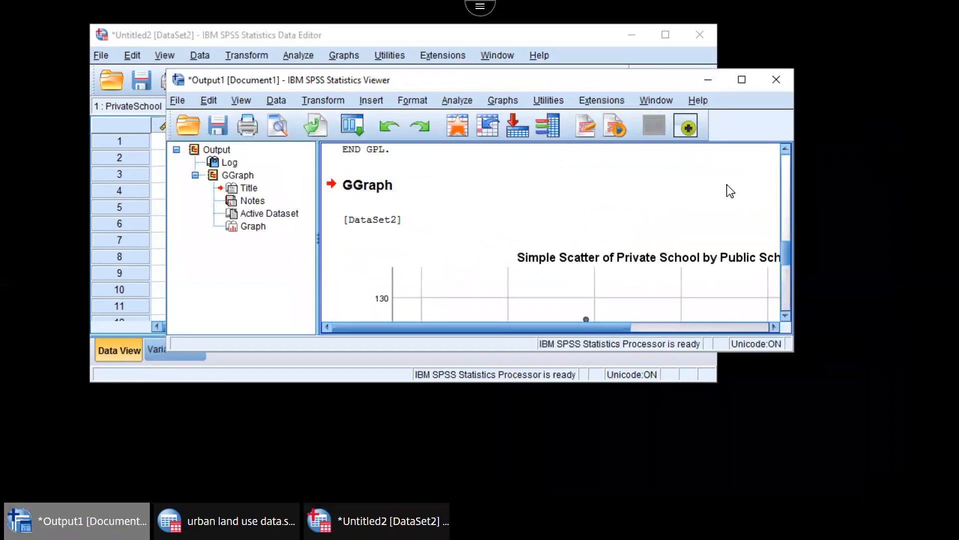
{"action": "left_click", "coordinate": [742, 79]}
{"action": "left_click", "coordinate": [636, 179]}
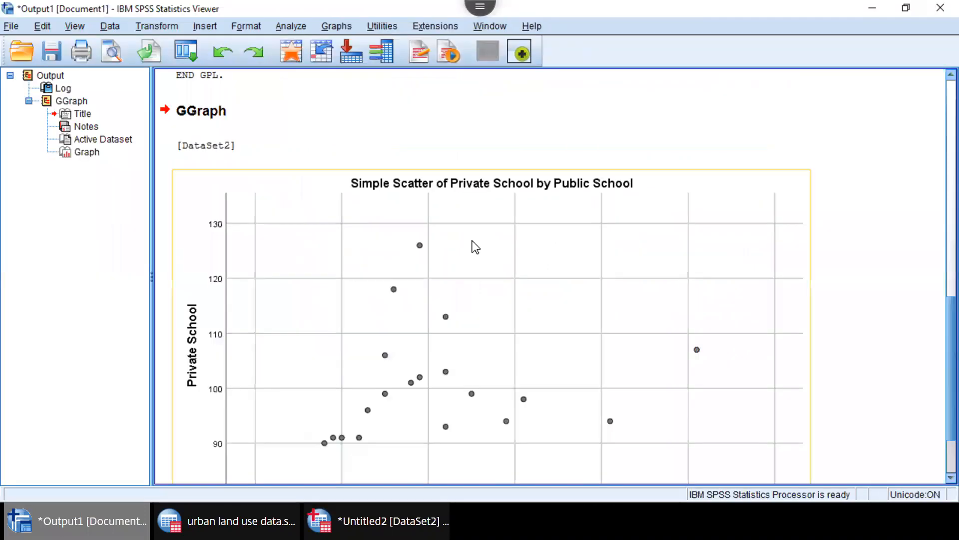
{"action": "scroll", "coordinate": [476, 247], "scroll_direction": "down", "scroll_amount": 3}
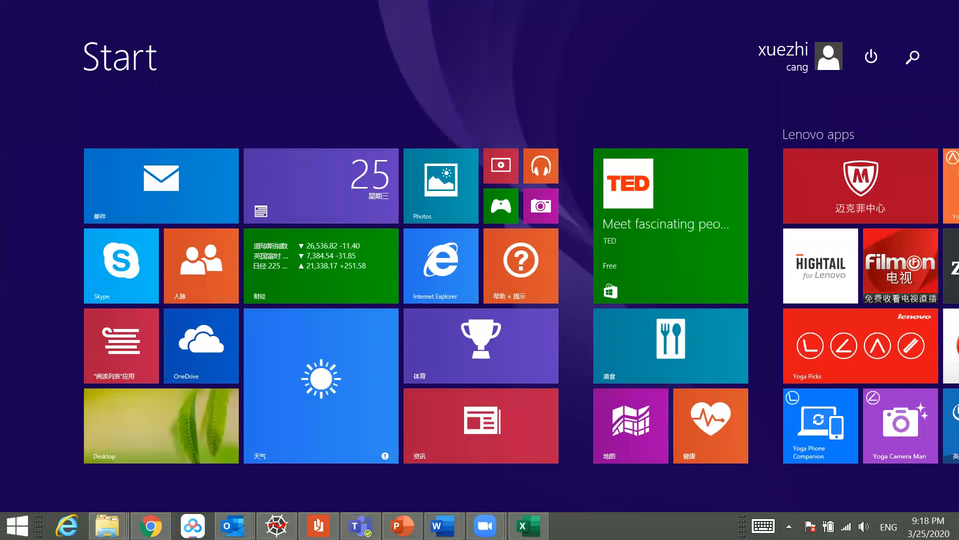
Step: Open the Snipping Tool on the local computer and capture the whole scatter plot of Private School by Public School
{"action": "type", "text": "snipping Tool"}
{"action": "key", "text": "Return"}
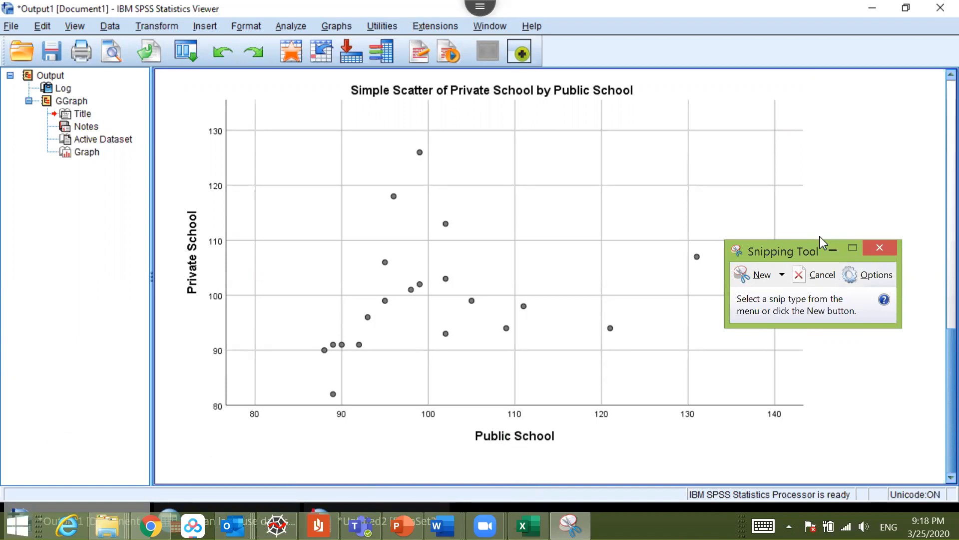
{"action": "left_click_drag", "start_coordinate": [785, 266], "coordinate": [810, 219]}
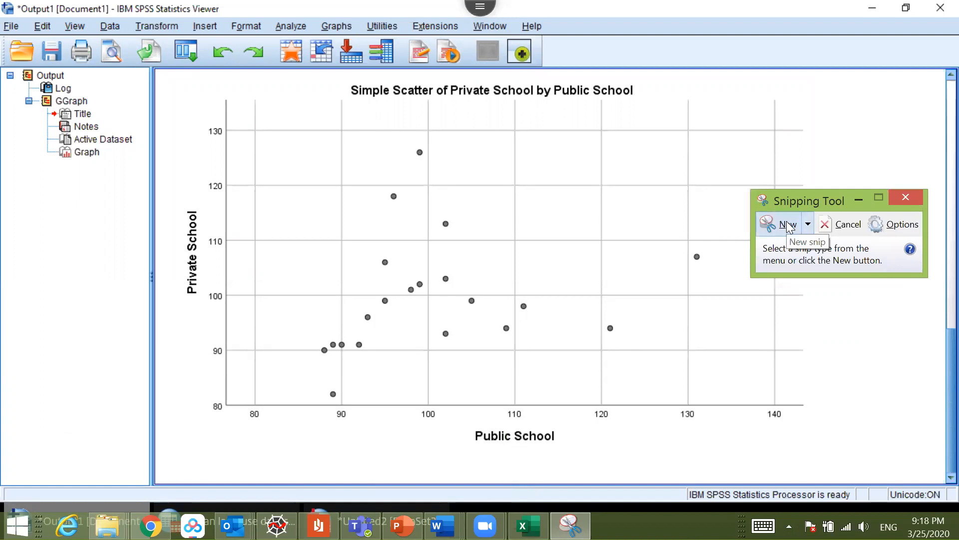
{"action": "left_click", "coordinate": [788, 226]}
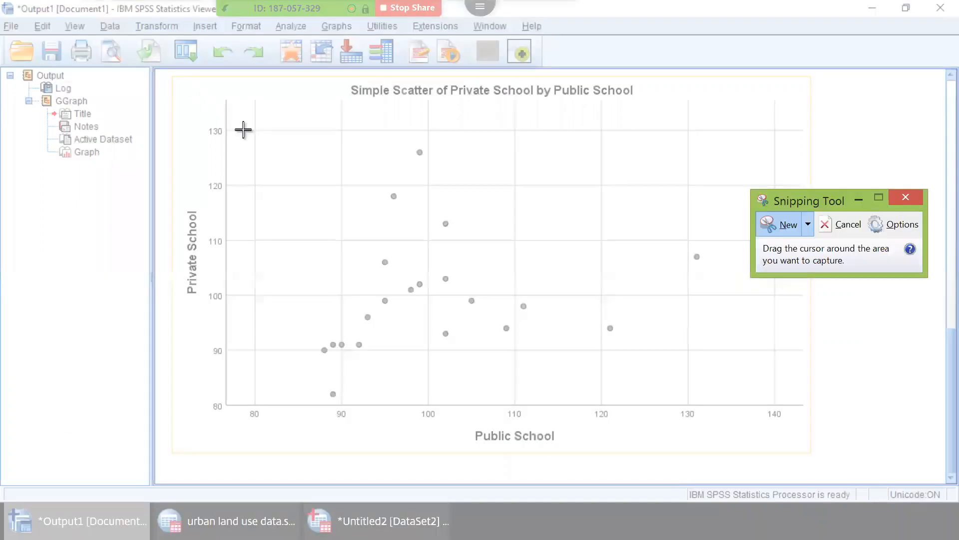
{"action": "left_click_drag", "start_coordinate": [172, 74], "coordinate": [826, 455]}
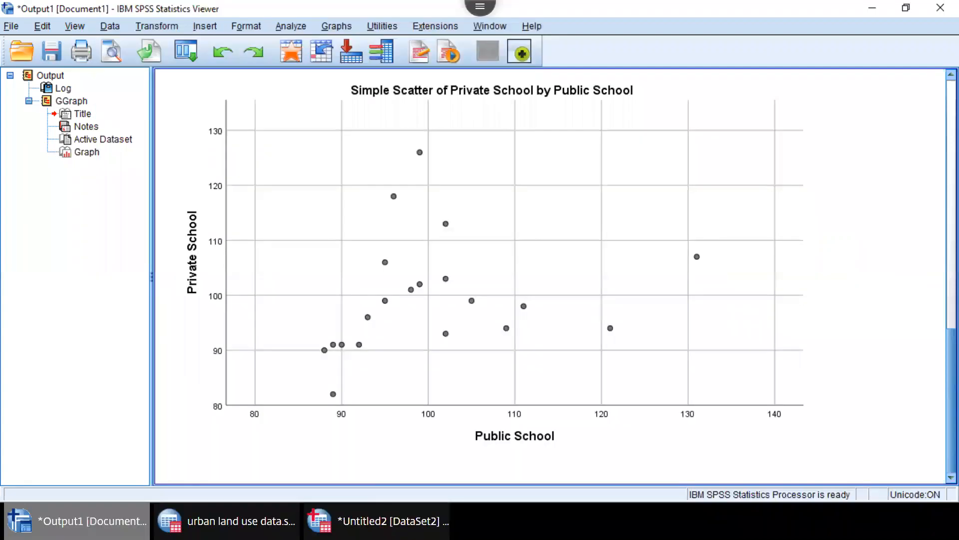
Step: Switch to answer_sheet.docx in Word and paste the captured scatter plot into the empty page
{"action": "key", "text": "super"}
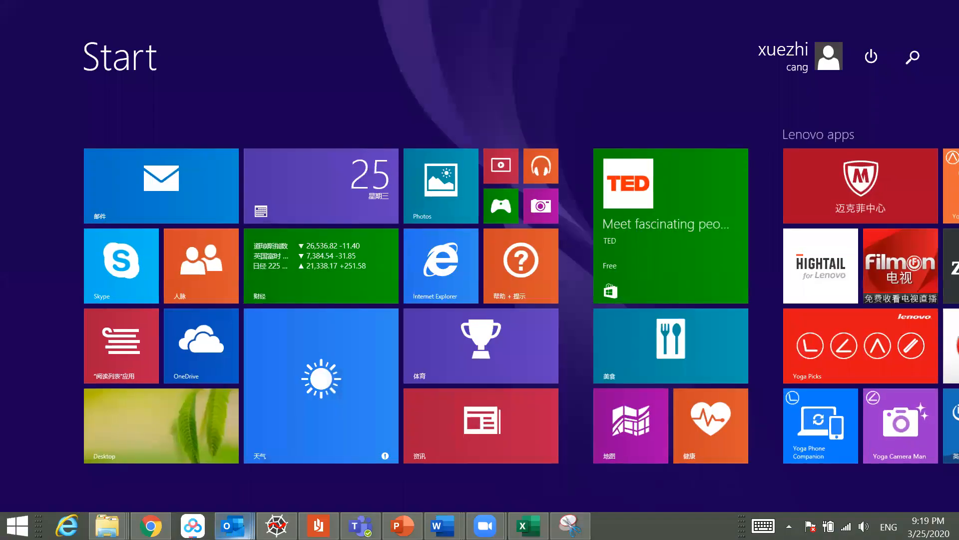
{"action": "mouse_move", "coordinate": [442, 526]}
{"action": "left_click", "coordinate": [567, 460]}
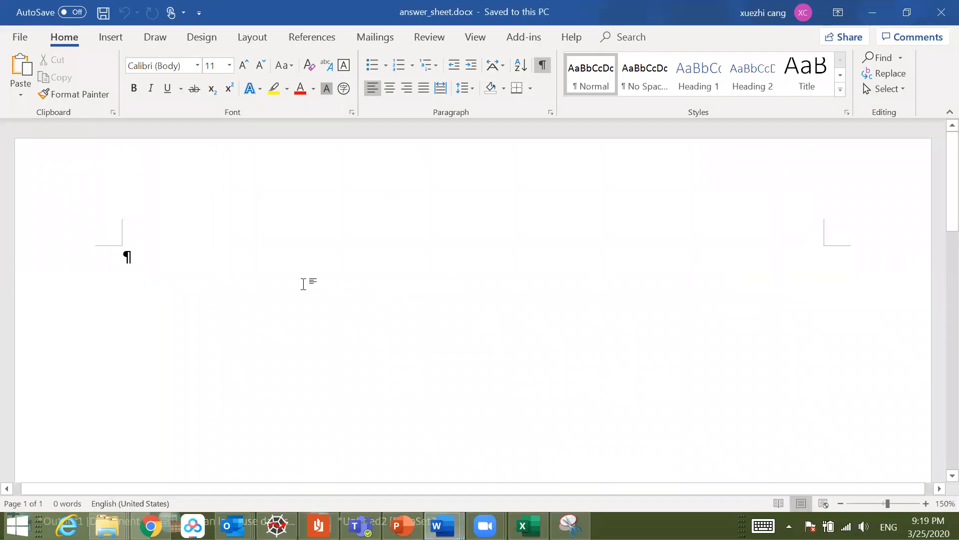
{"action": "right_click", "coordinate": [303, 283]}
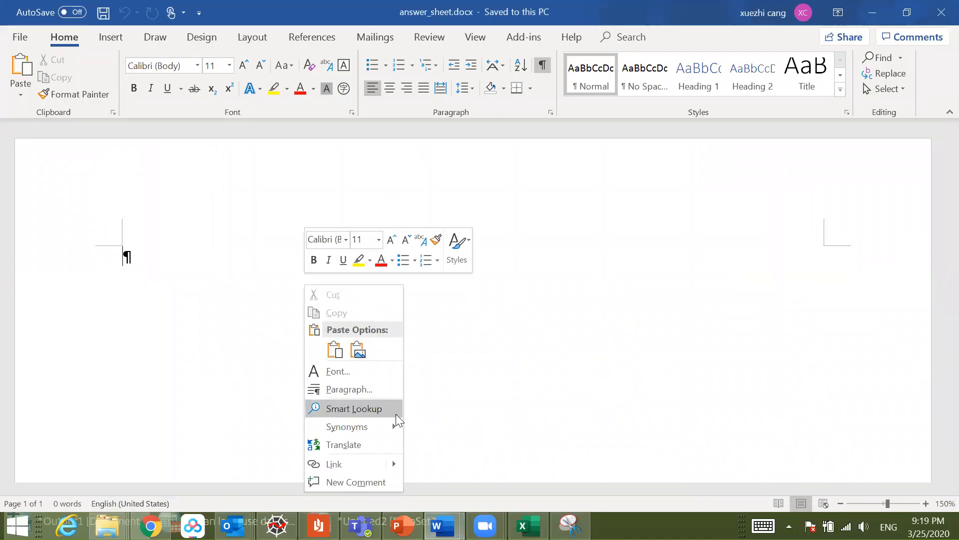
{"action": "left_click", "coordinate": [341, 352]}
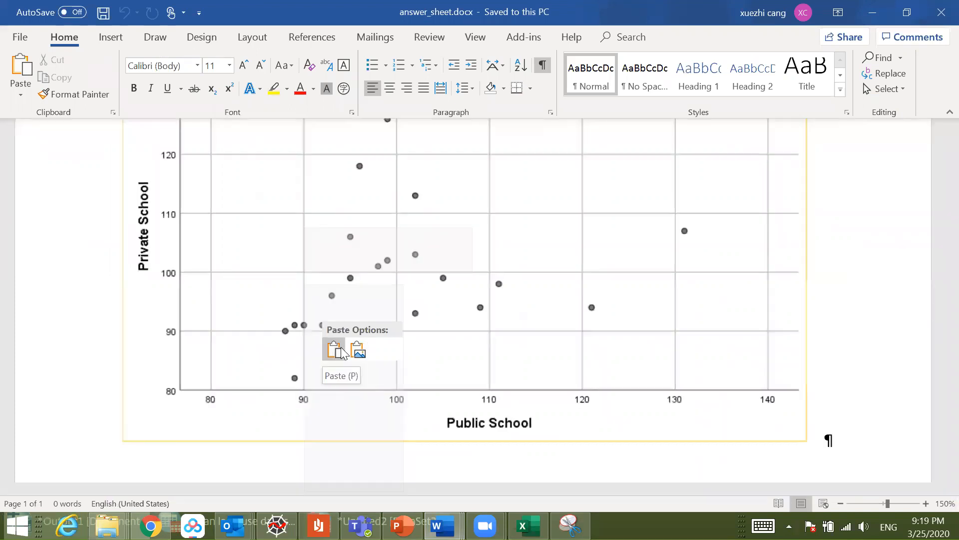
Step: Shrink the pasted scatter plot proportionally to about three quarters of its width, then deselect it
{"action": "left_click", "coordinate": [496, 306]}
{"action": "left_click_drag", "start_coordinate": [827, 439], "coordinate": [639, 310]}
{"action": "scroll", "coordinate": [692, 334], "scroll_direction": "up", "scroll_amount": 2}
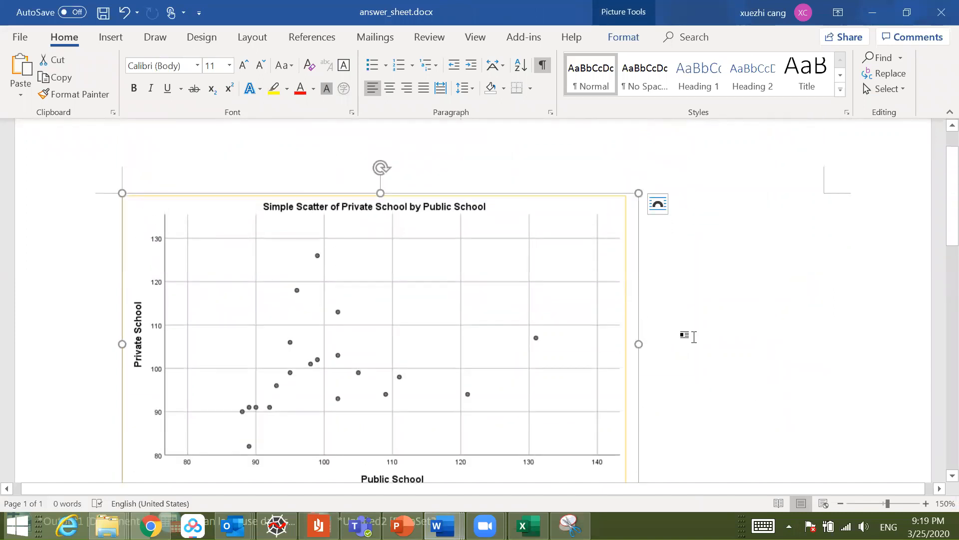
{"action": "left_click", "coordinate": [694, 337]}
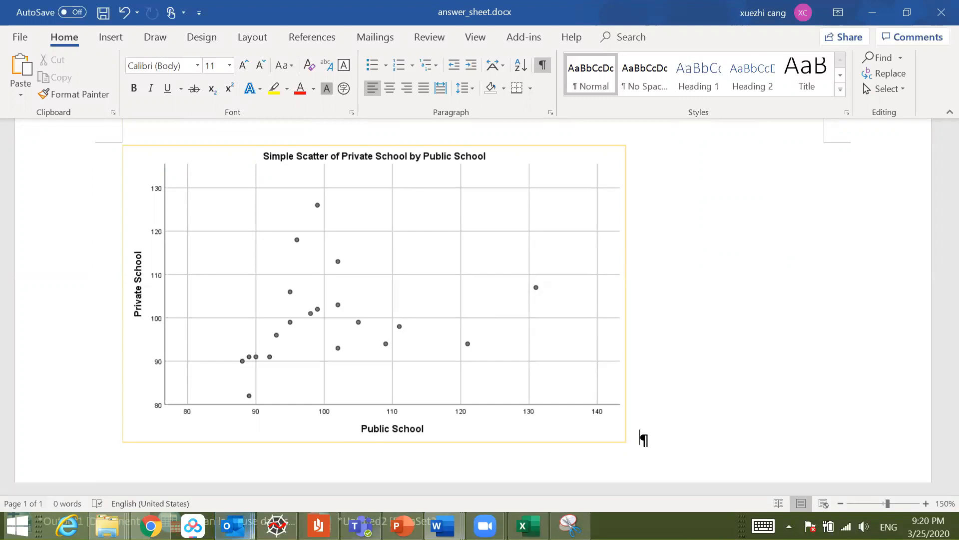
{"action": "left_click", "coordinate": [485, 526]}
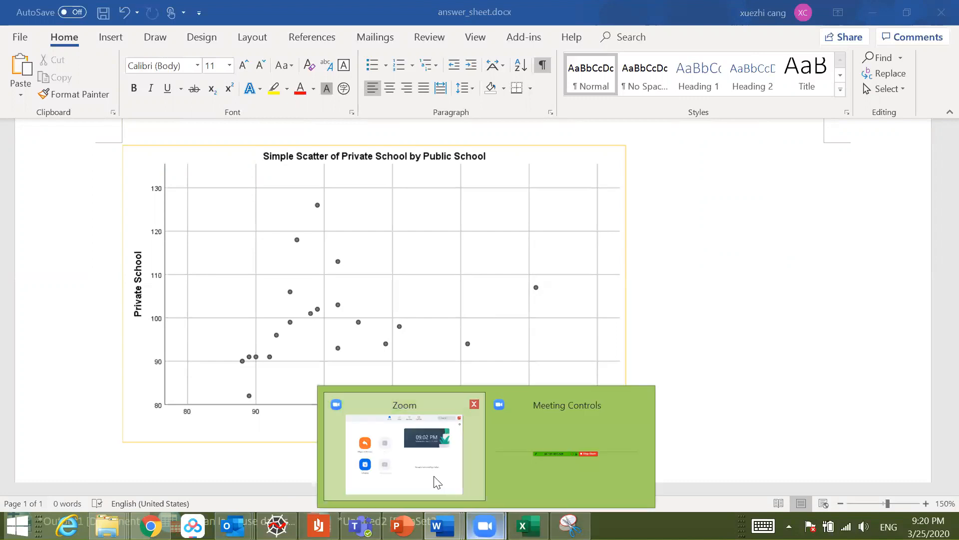